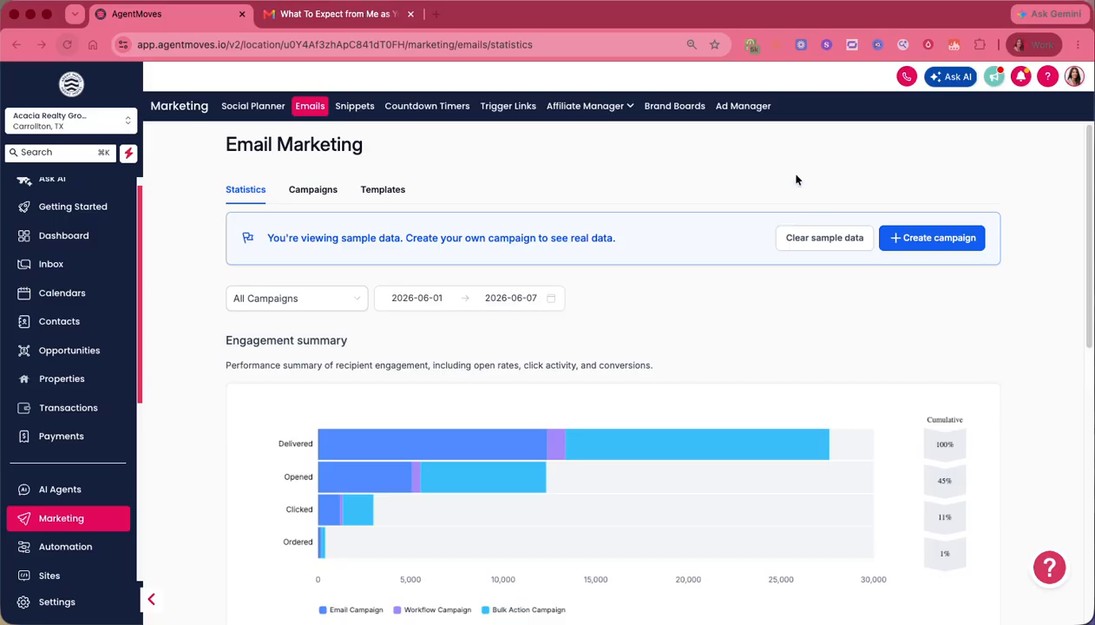
- Switch to Gmail and read the 'What To Expect from Me as Your Real Estate Agent' email
{"action": "left_click", "coordinate": [364, 21]}
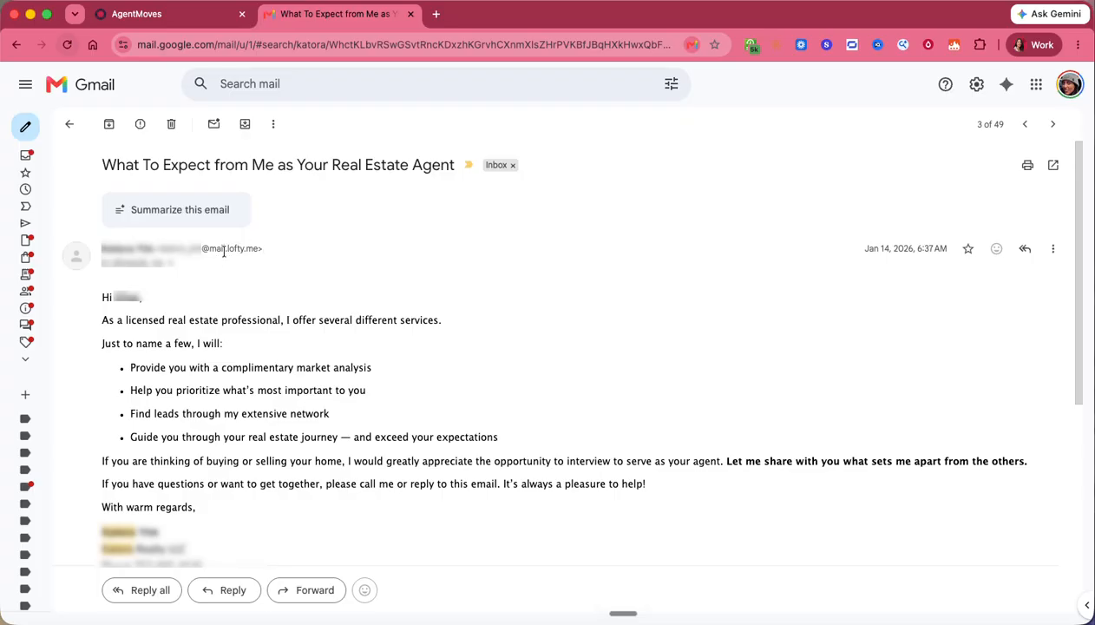
- Return to AgentMoves and go to Settings > Email Services
{"action": "left_click", "coordinate": [178, 19]}
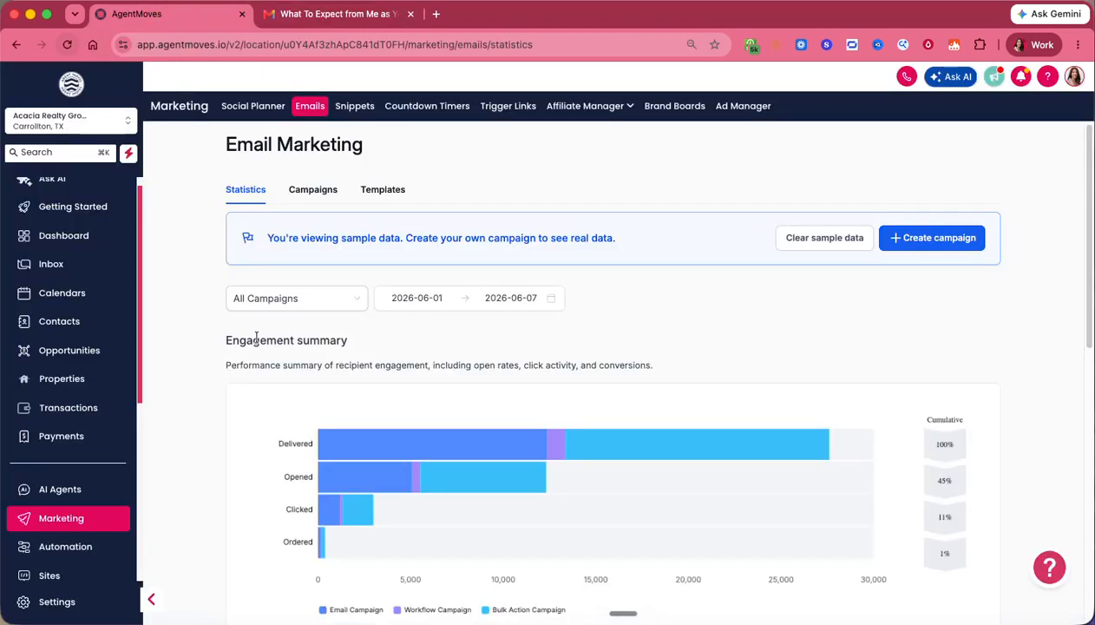
{"action": "left_click", "coordinate": [59, 602]}
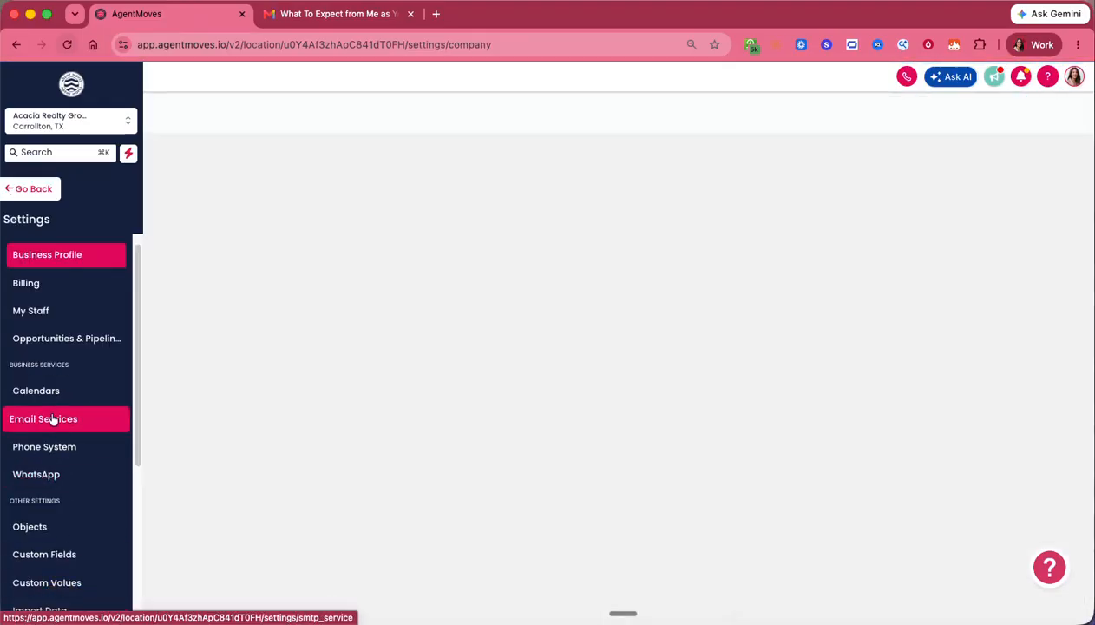
{"action": "left_click", "coordinate": [53, 419]}
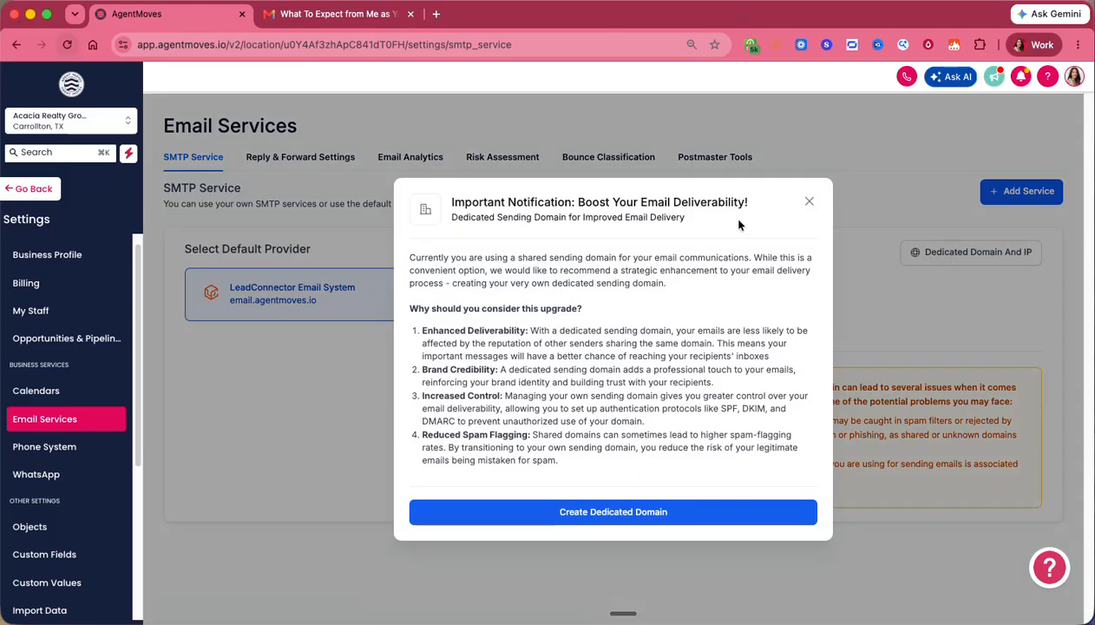
- Dismiss the deliverability notice and move between SMTP Service and Dedicated Domain And IP, ending on Dedicated Domain
{"action": "left_click", "coordinate": [809, 204]}
{"action": "left_click", "coordinate": [941, 256]}
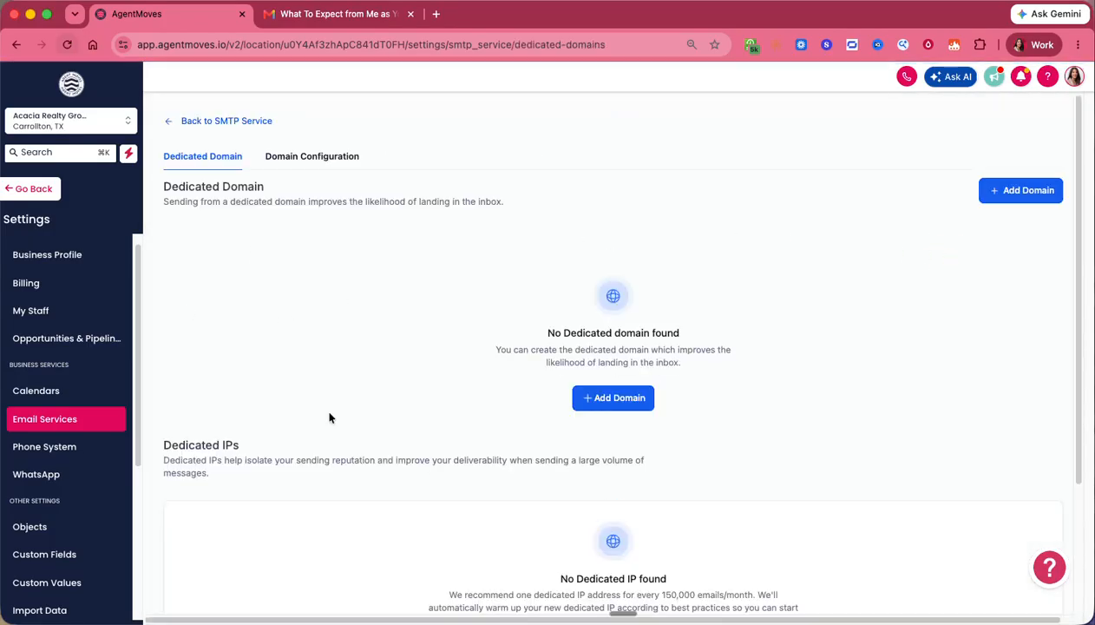
{"action": "left_click", "coordinate": [190, 124]}
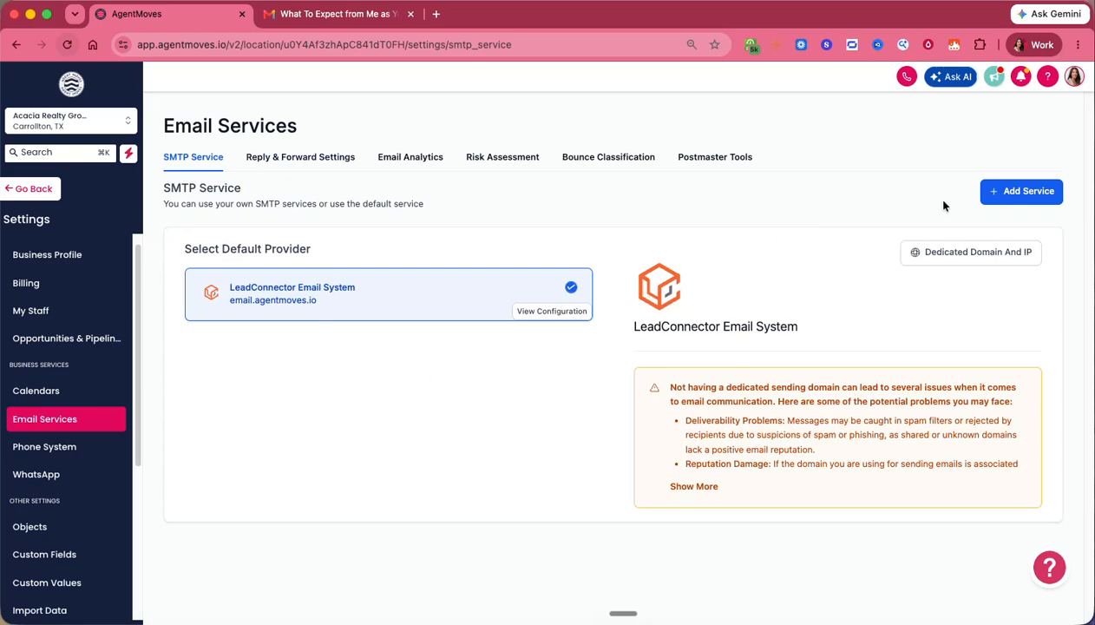
{"action": "left_click", "coordinate": [960, 256]}
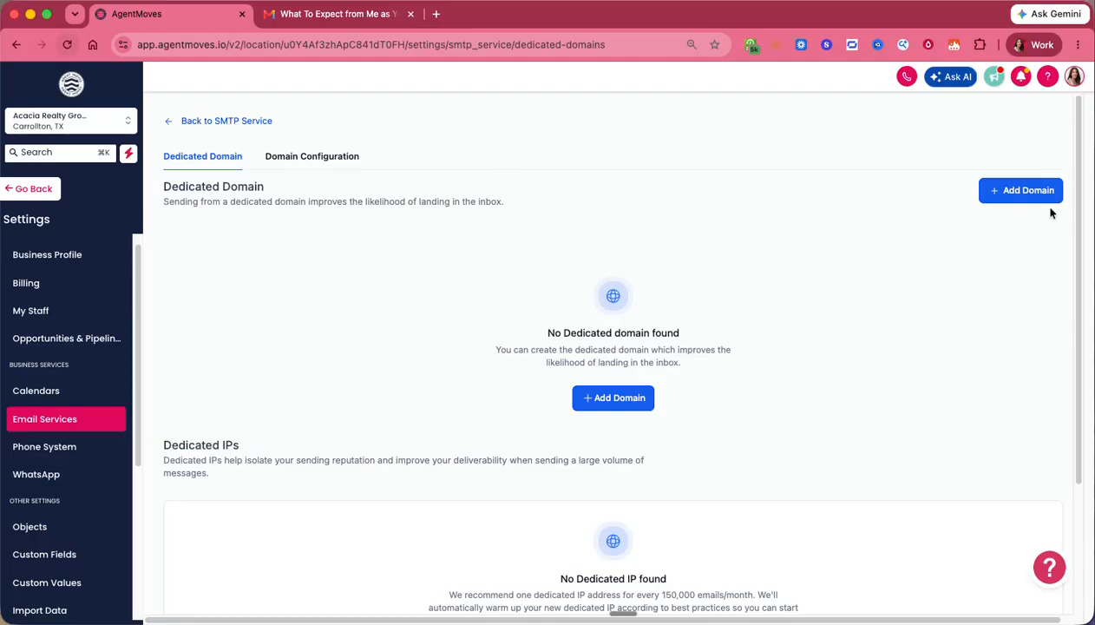
{"action": "left_click", "coordinate": [183, 122]}
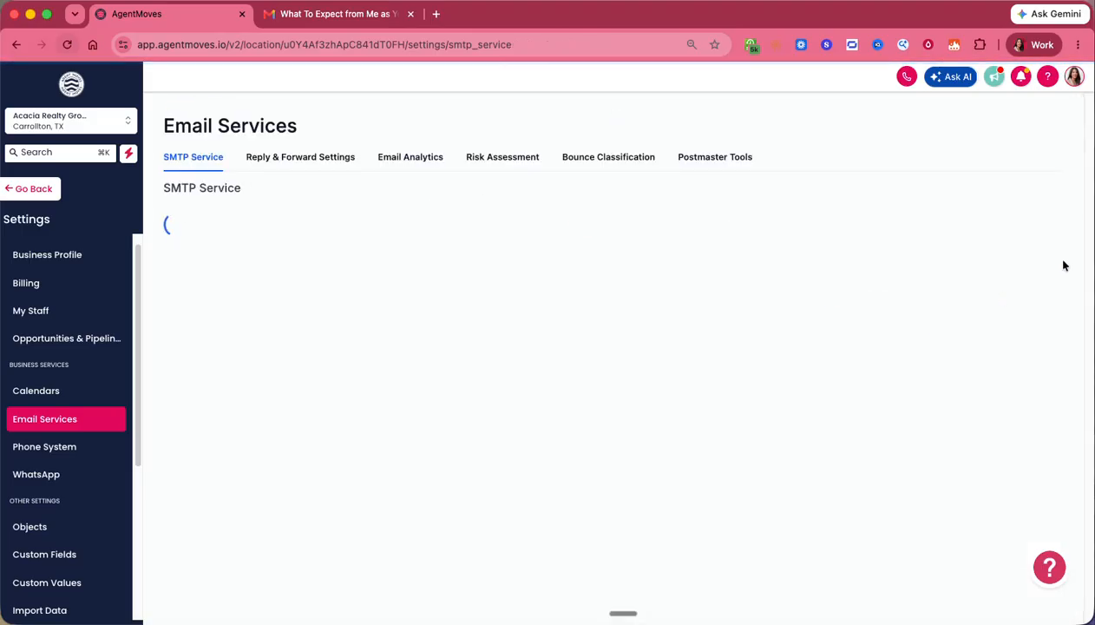
{"action": "left_click", "coordinate": [954, 255]}
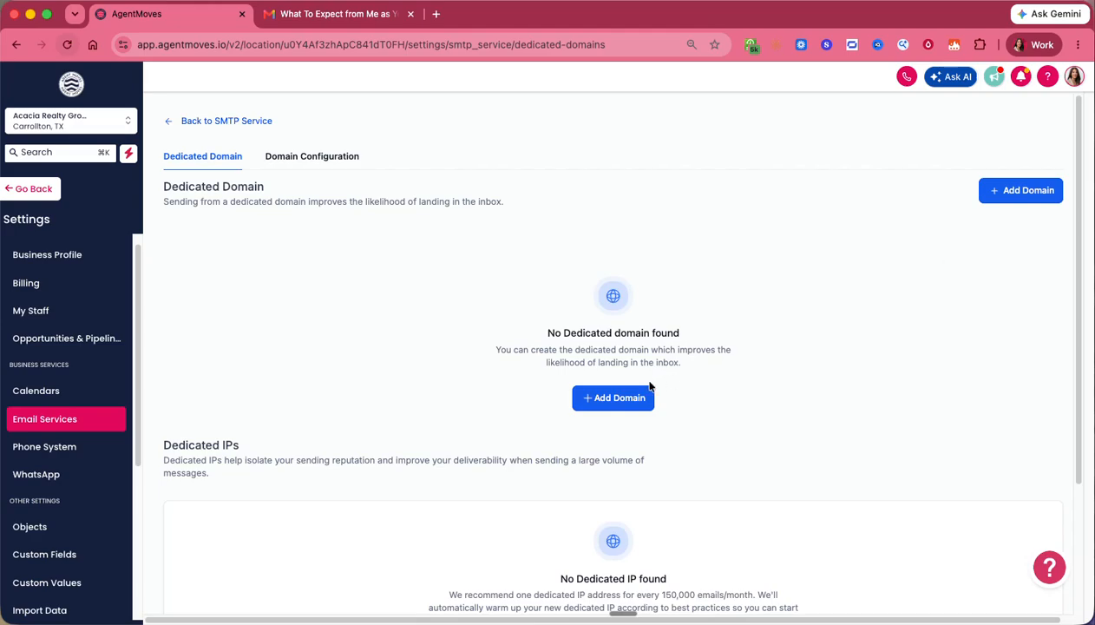
- Start a new domain, enter 'mail.agentmoves.io', then replace 'mail' with 'email2'
{"action": "left_click", "coordinate": [622, 395]}
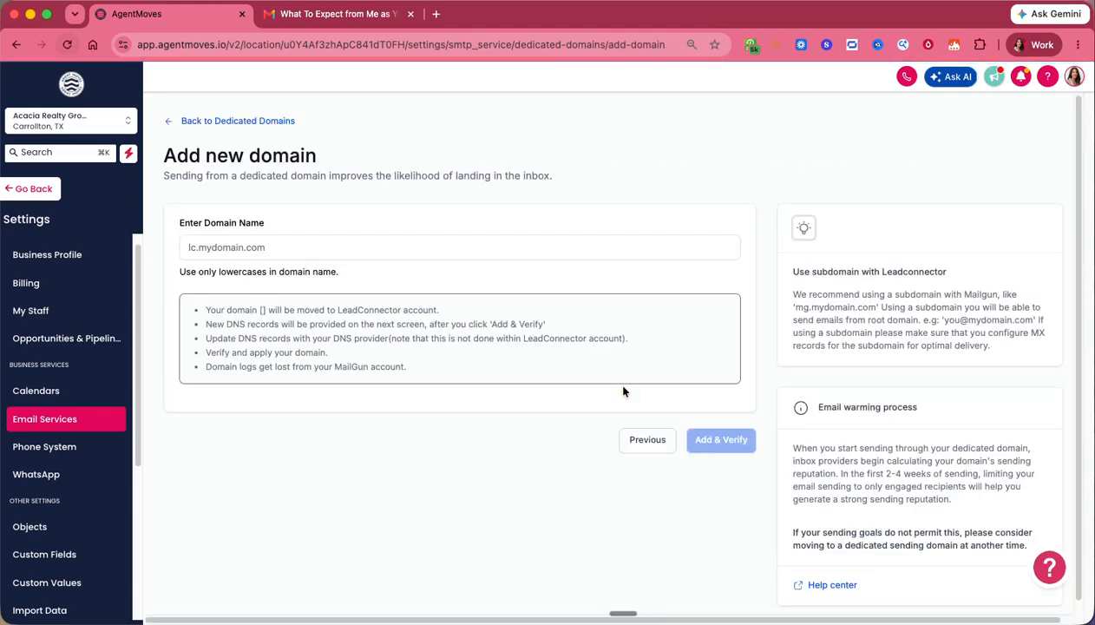
{"action": "left_click", "coordinate": [608, 247]}
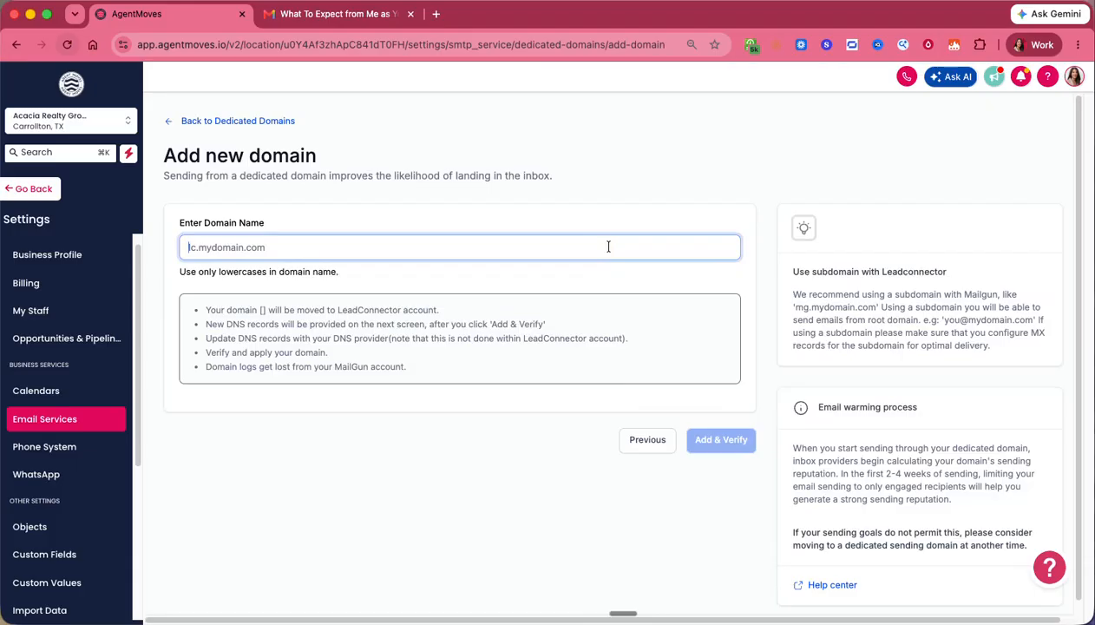
{"action": "type", "text": "mail."}
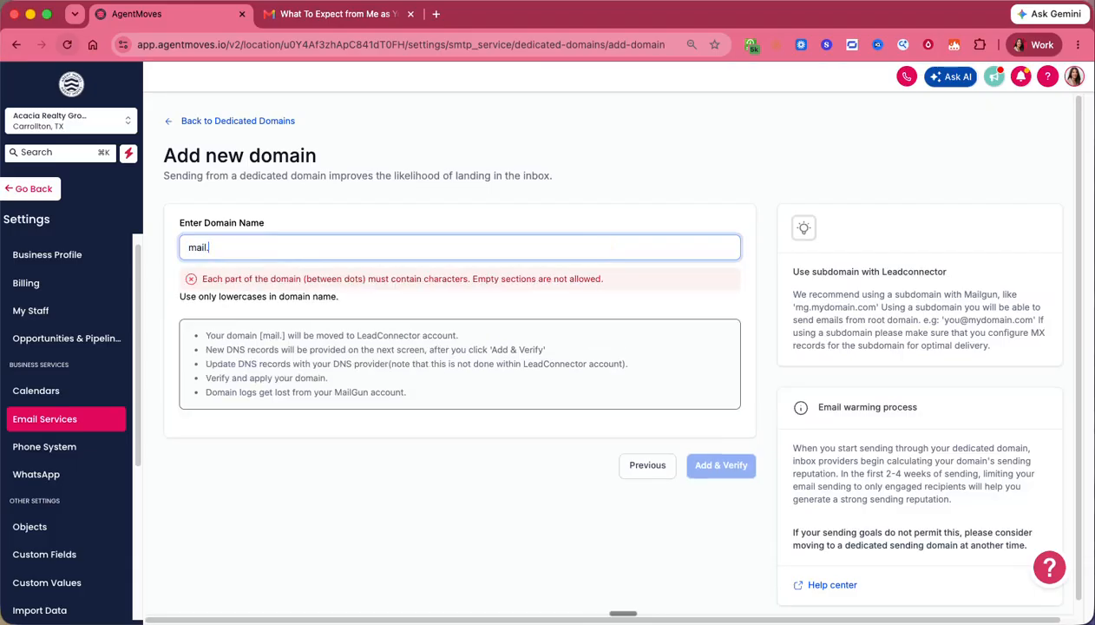
{"action": "type", "text": "agentmoe"}
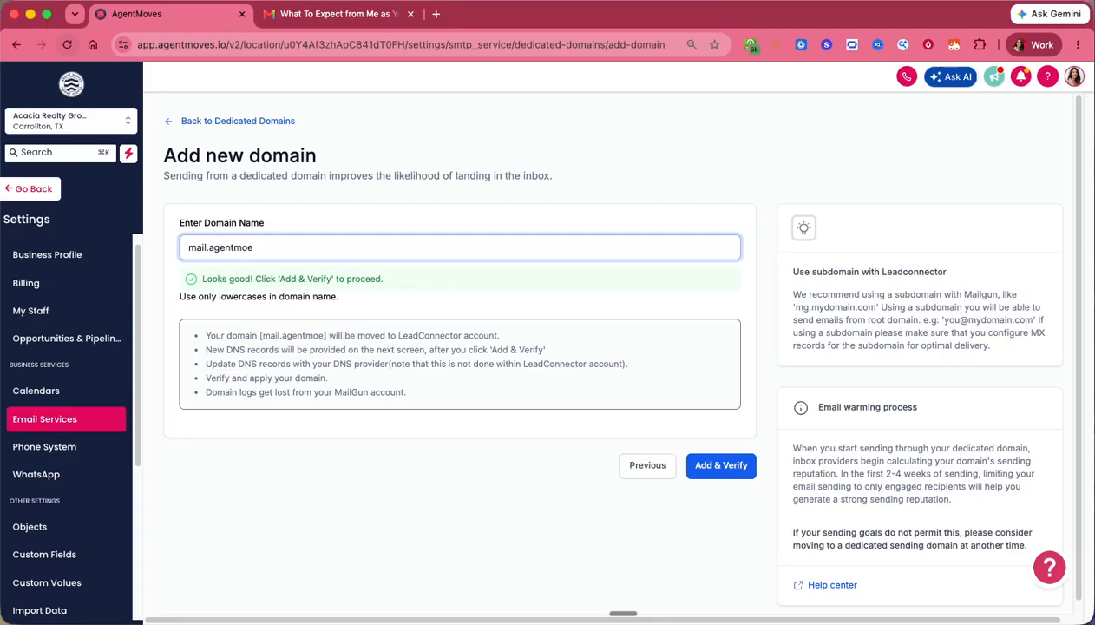
{"action": "key", "text": "BackSpace"}
{"action": "type", "text": "ves.io"}
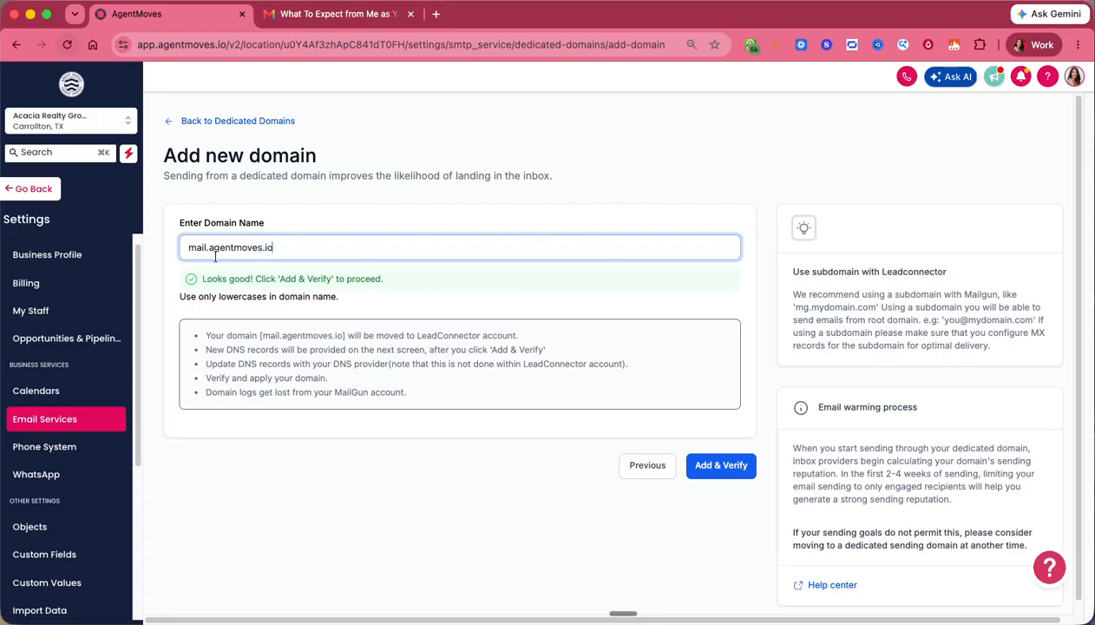
{"action": "left_click_drag", "start_coordinate": [180, 248], "coordinate": [208, 247]}
{"action": "type", "text": "ema"}
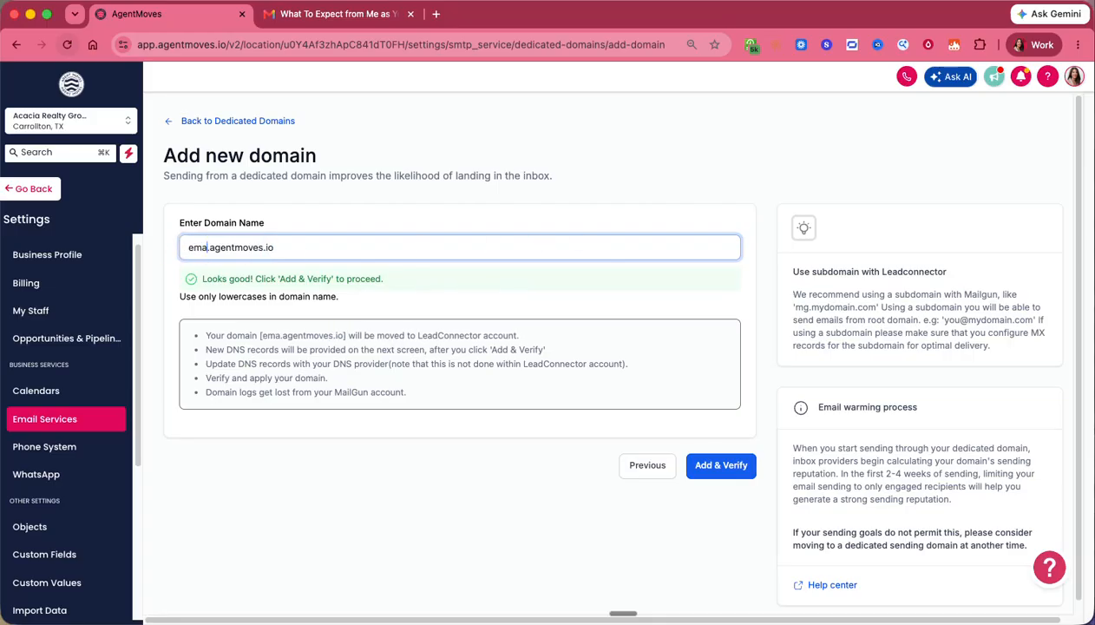
{"action": "type", "text": "il2"}
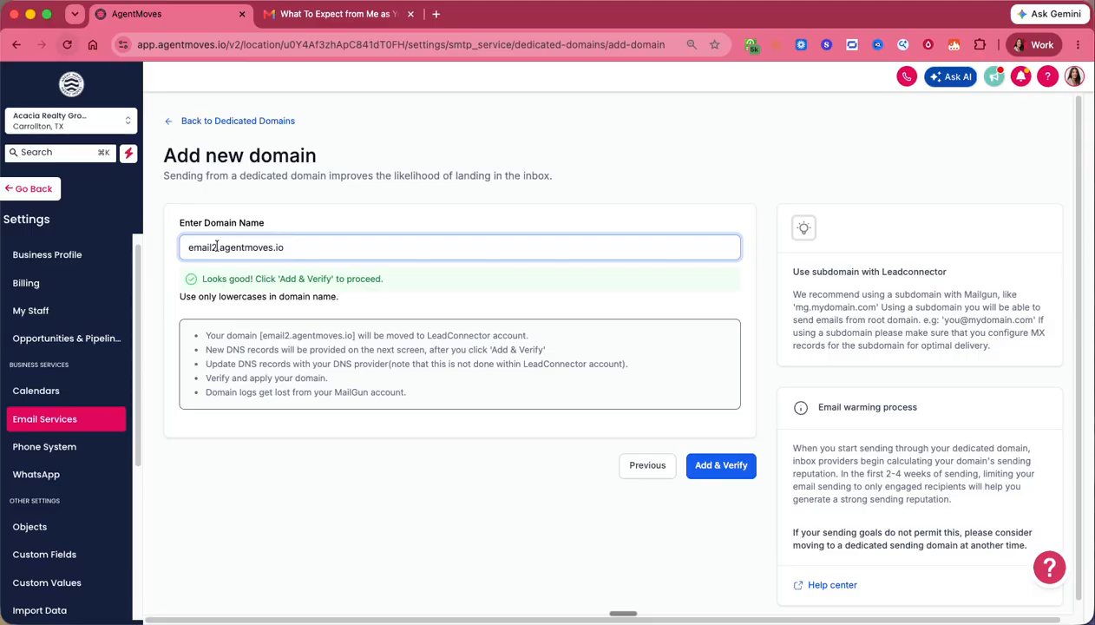
- Change the subdomain prefix to '1' so the domain reads 1.agentmoves.io, and highlight the DNS note
{"action": "left_click_drag", "start_coordinate": [216, 246], "coordinate": [181, 252]}
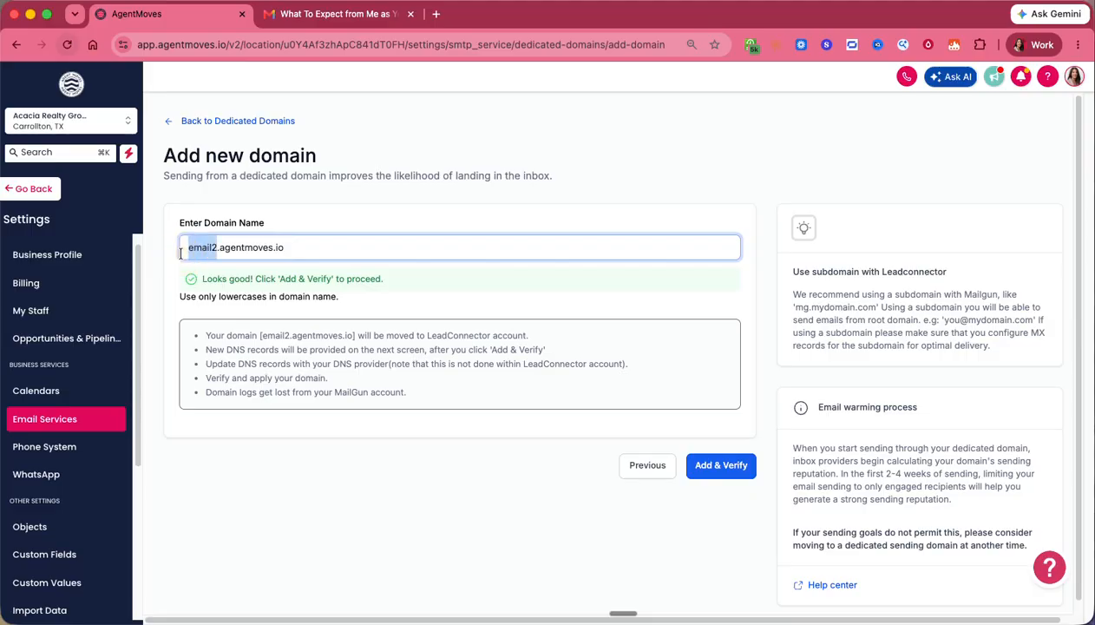
{"action": "left_click", "coordinate": [289, 247]}
{"action": "left_click", "coordinate": [183, 248], "text": "shift"}
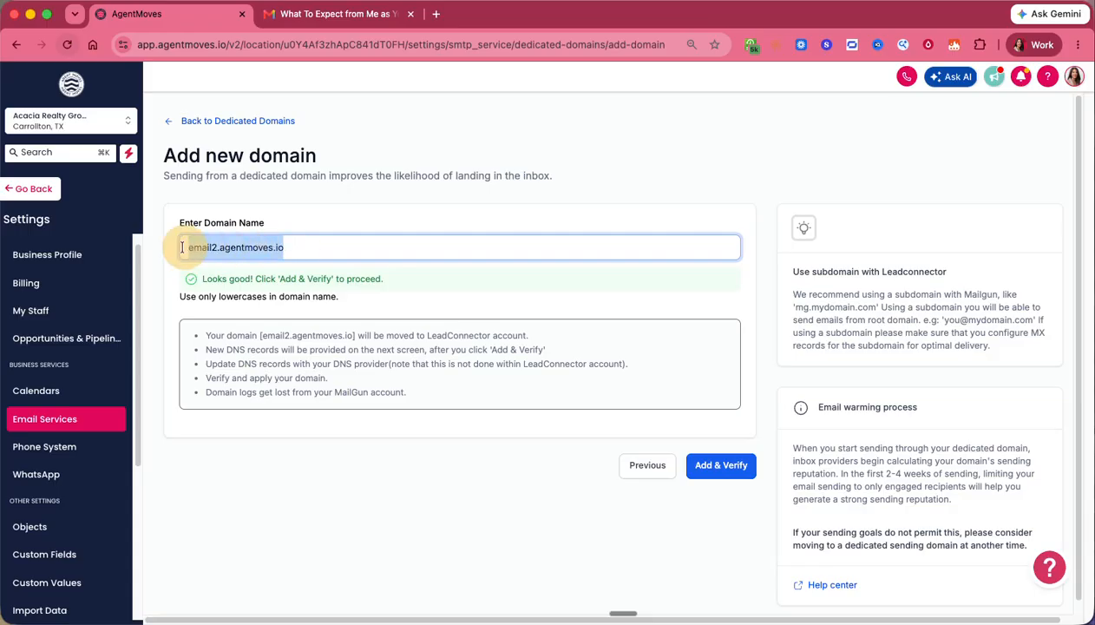
{"action": "double_click", "coordinate": [224, 247]}
{"action": "left_click", "coordinate": [224, 247]}
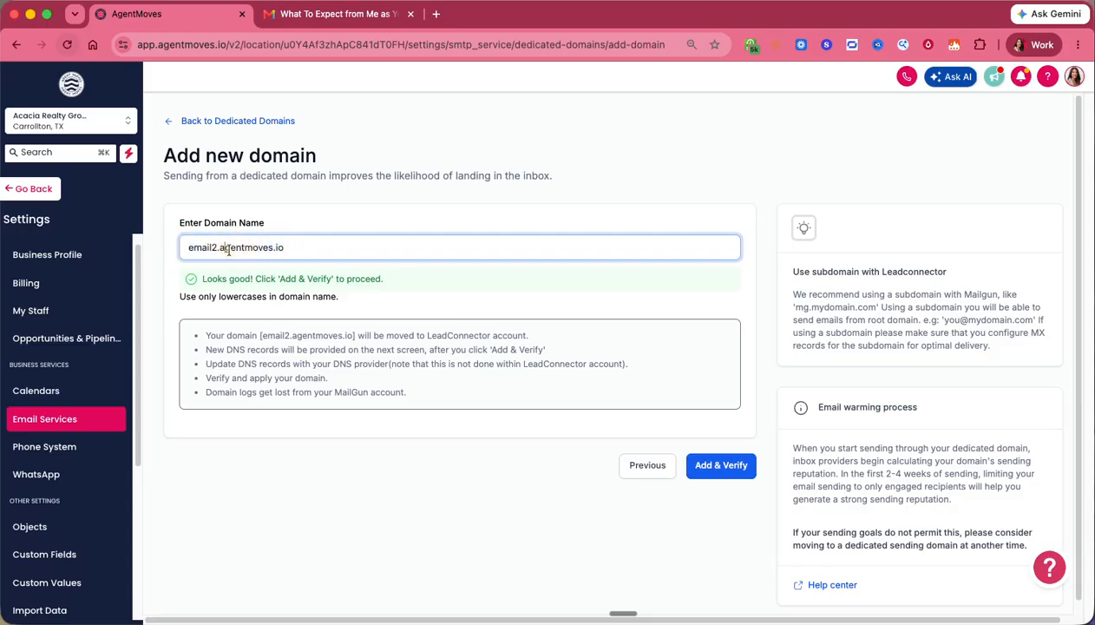
{"action": "left_click_drag", "start_coordinate": [219, 248], "coordinate": [181, 248]}
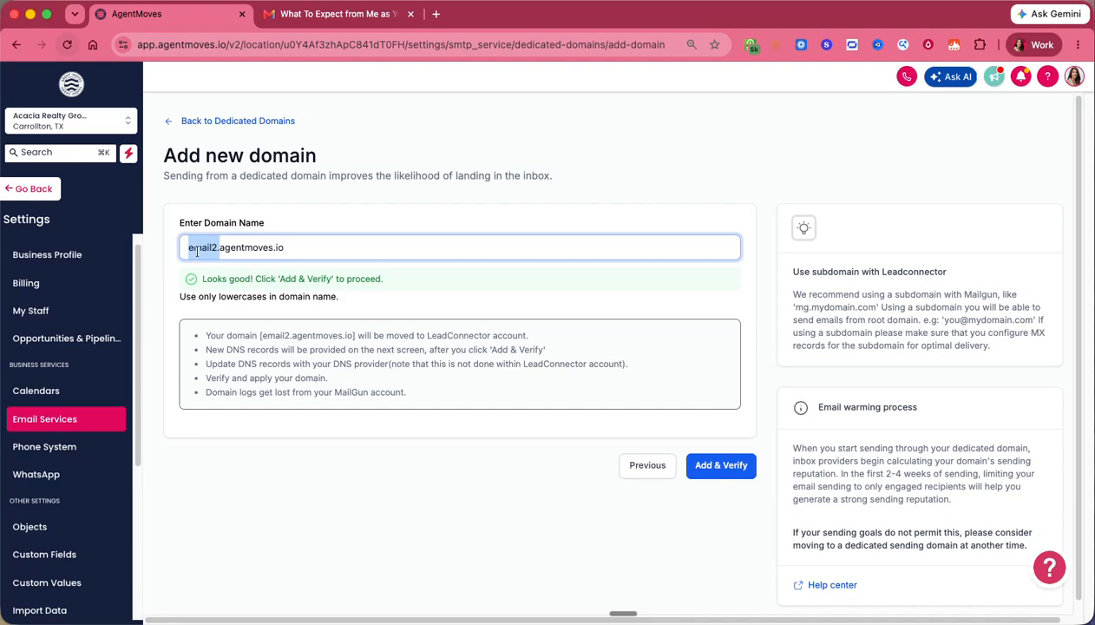
{"action": "type", "text": "1"}
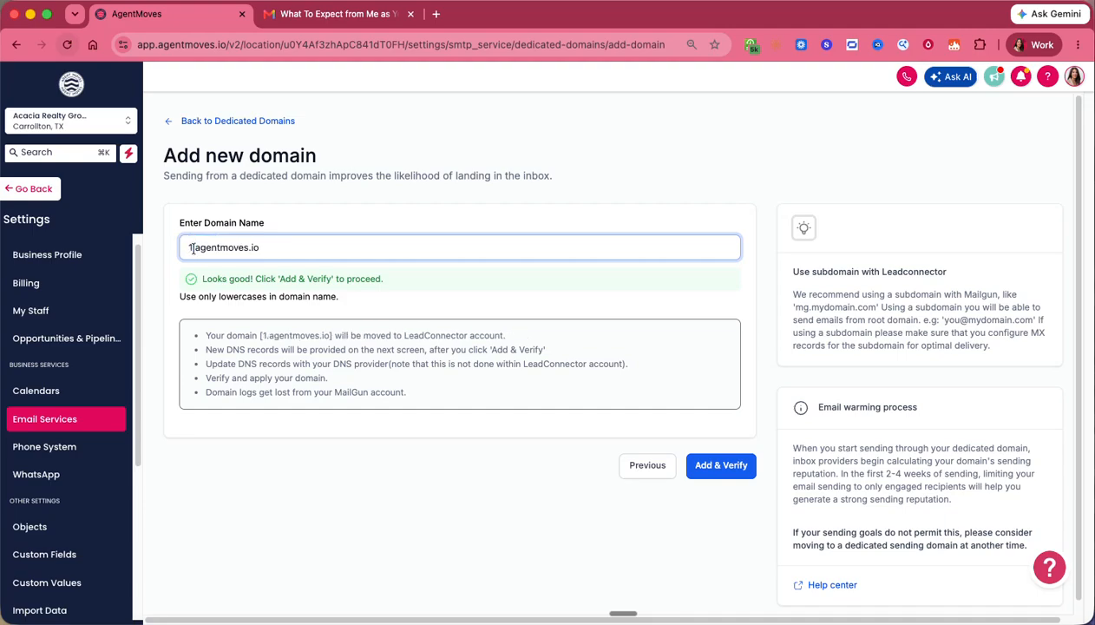
{"action": "left_click", "coordinate": [185, 247]}
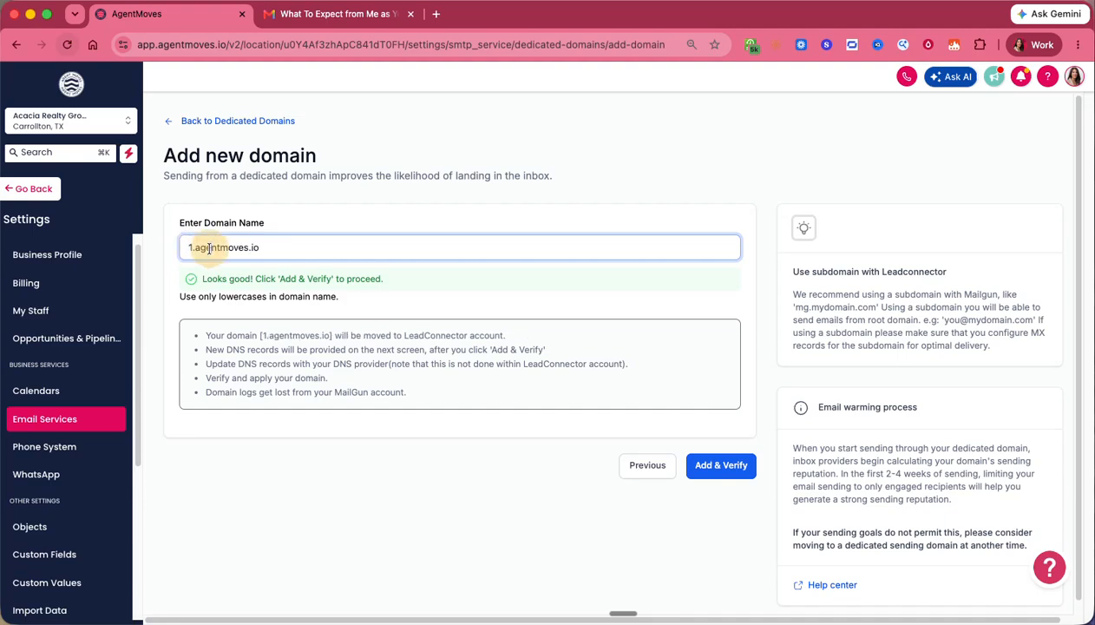
{"action": "triple_click", "coordinate": [211, 247]}
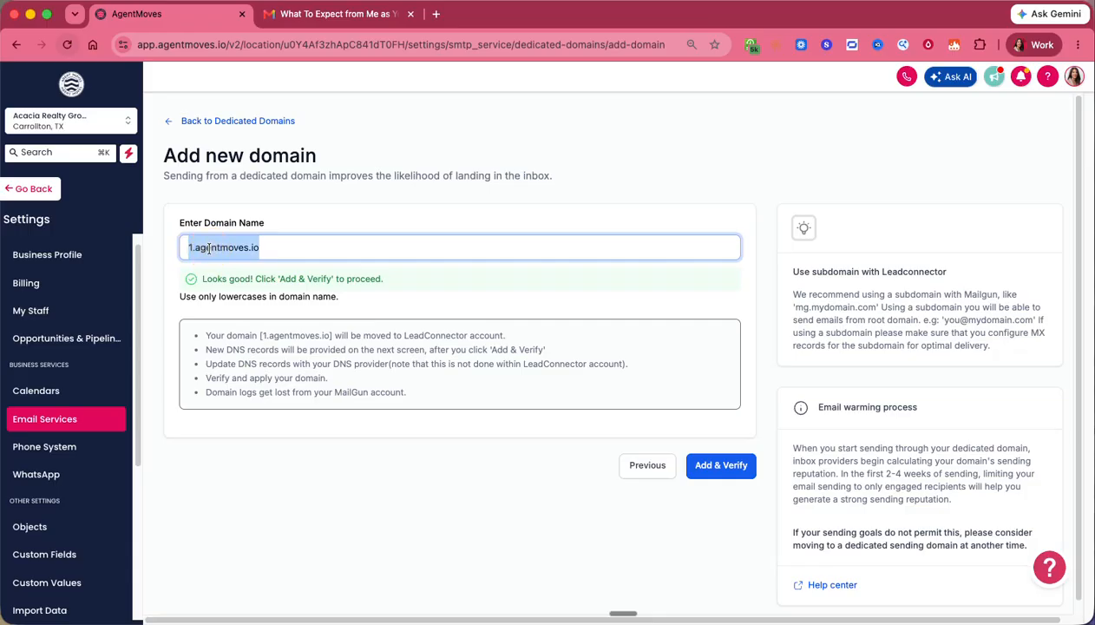
{"action": "left_click_drag", "start_coordinate": [262, 247], "coordinate": [185, 248]}
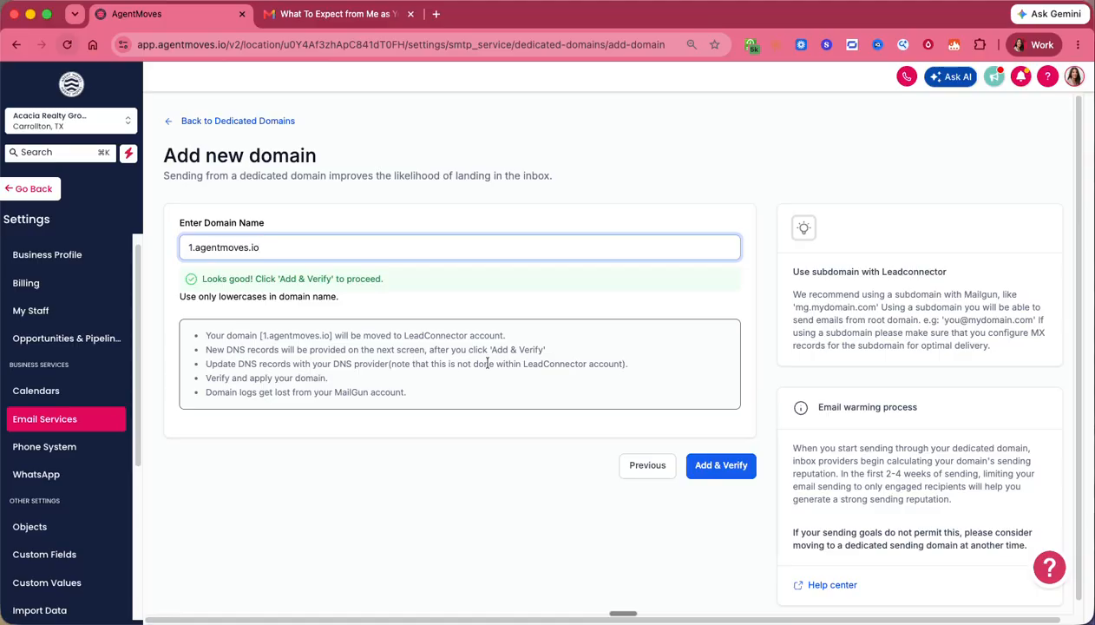
{"action": "left_click_drag", "start_coordinate": [225, 352], "coordinate": [382, 349]}
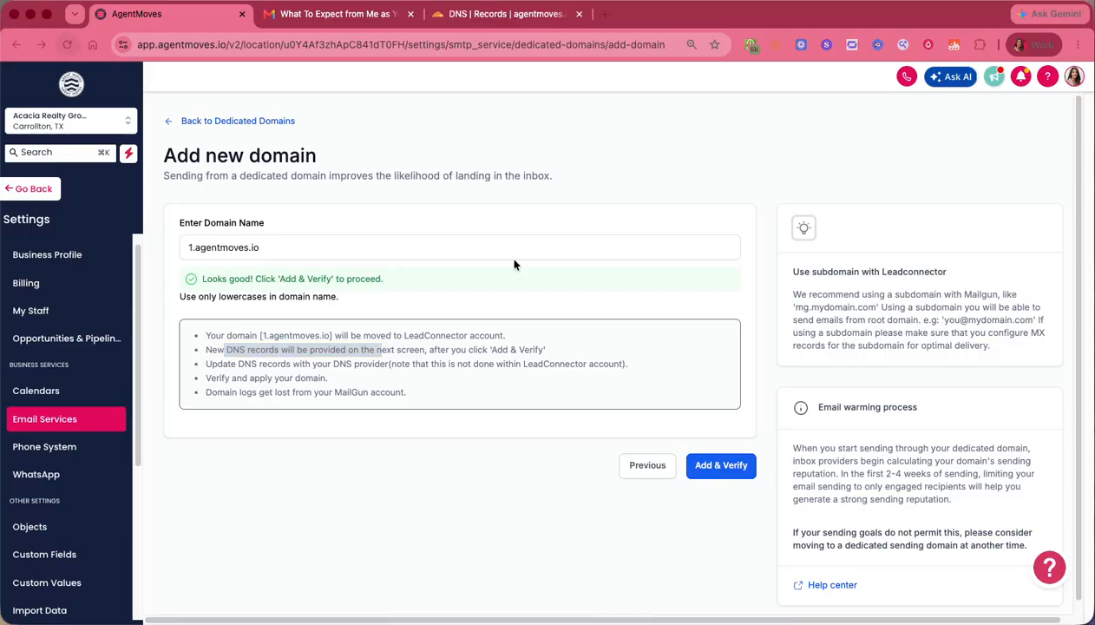
- Check the DNS Records tab and submit 1.agentmoves.io with Add & Verify
{"action": "left_click", "coordinate": [504, 319]}
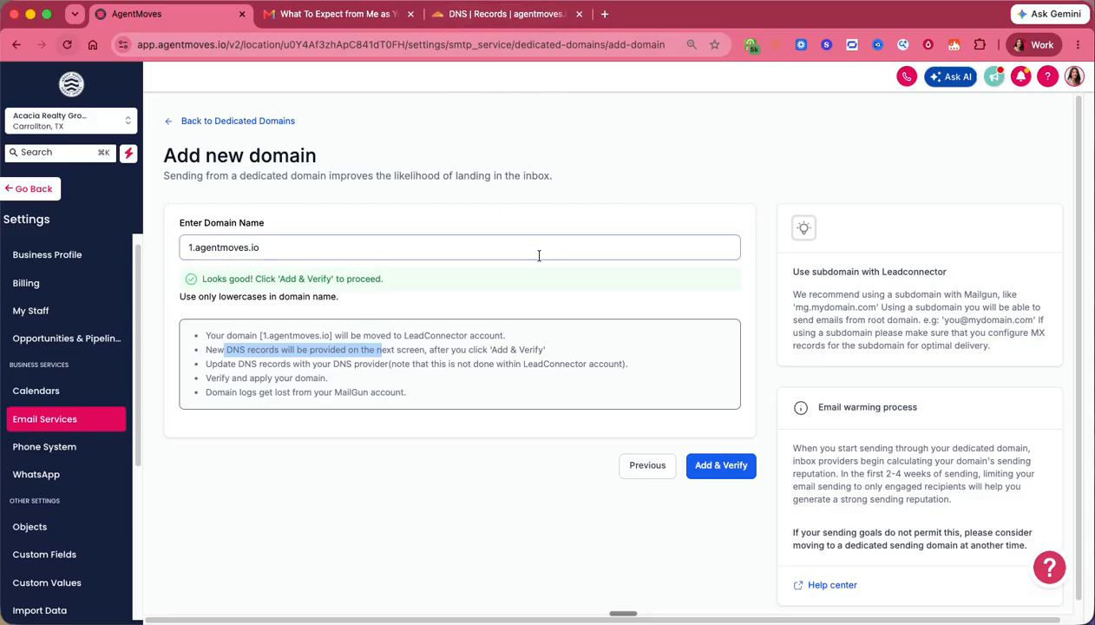
{"action": "left_click", "coordinate": [713, 467]}
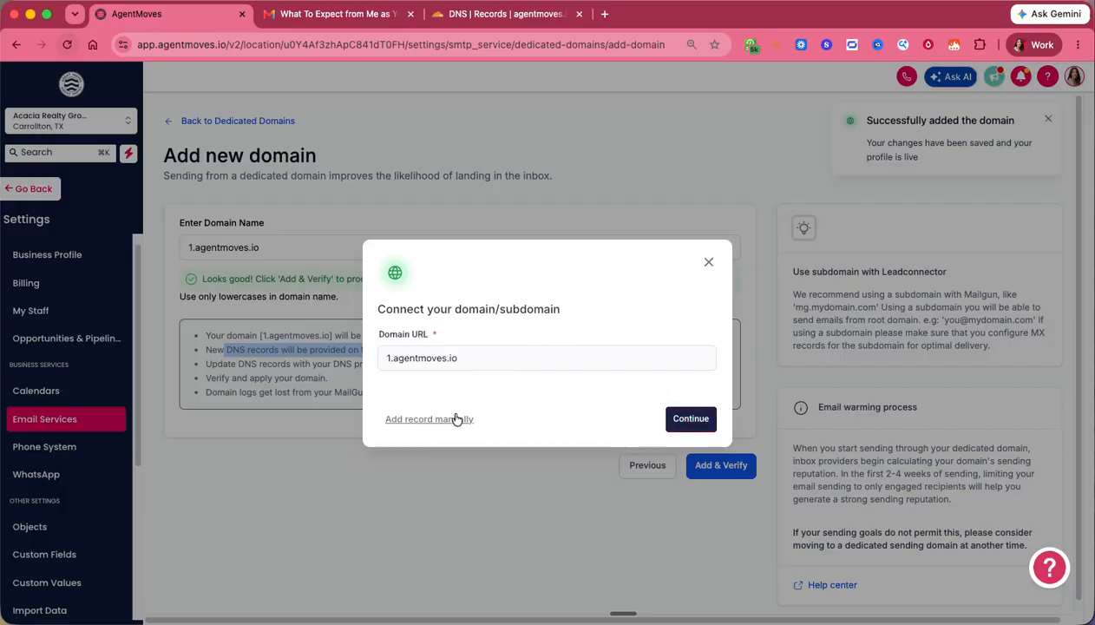
- Continue the connection, back out of the manual DNS records, and continue to Cloudflare detection
{"action": "left_click", "coordinate": [691, 419]}
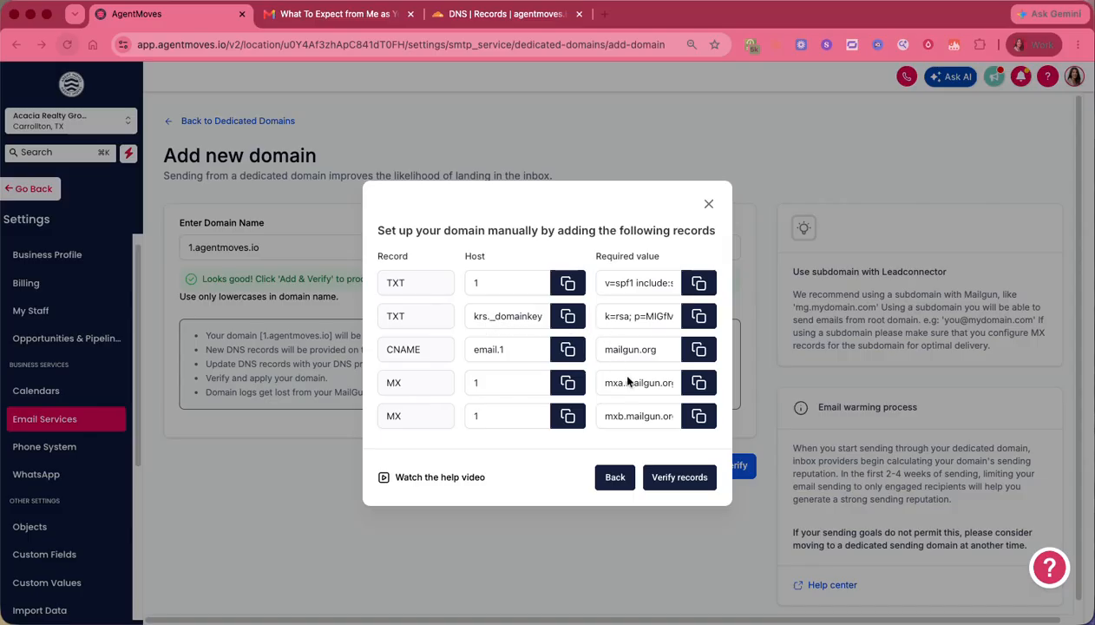
{"action": "left_click", "coordinate": [613, 478]}
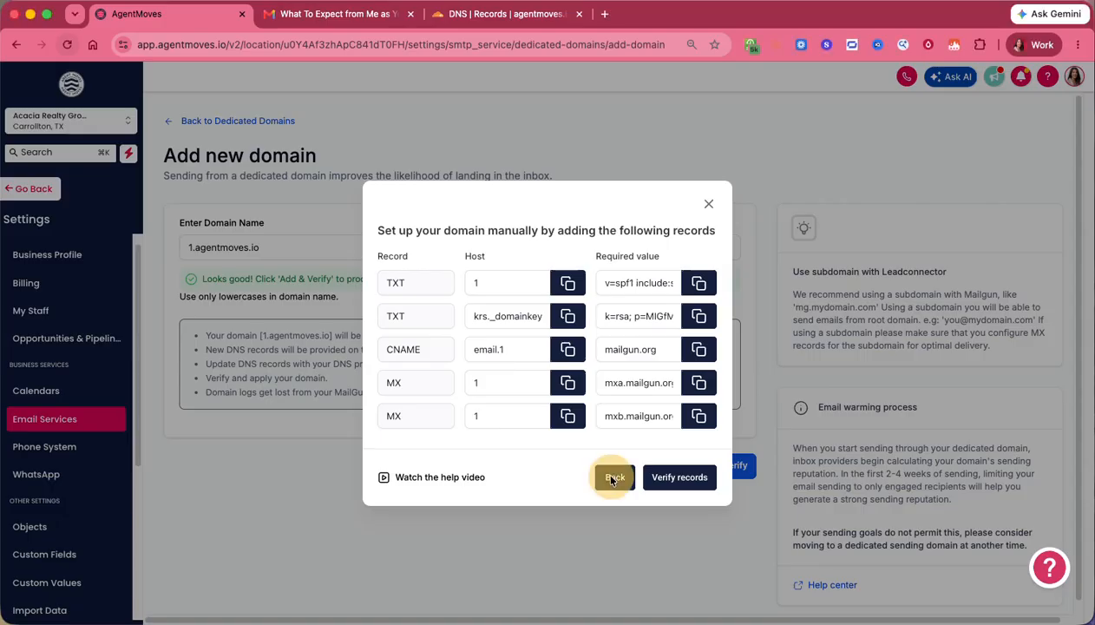
{"action": "left_click", "coordinate": [691, 419]}
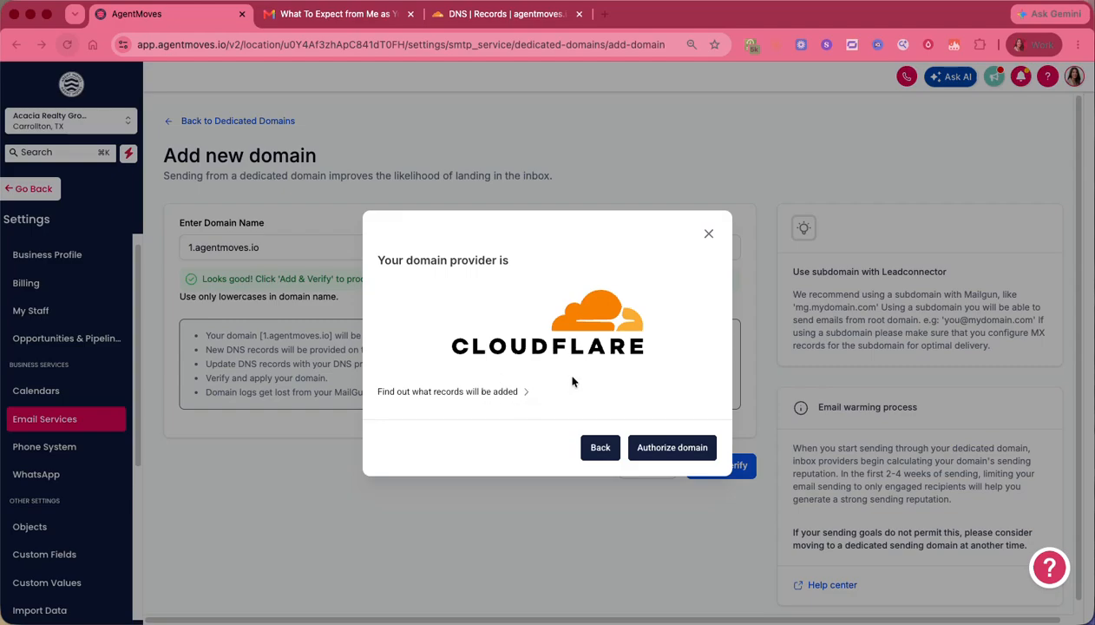
- Preview the six DNS records and authorize Cloudflare to add them for 1.agentmoves.io
{"action": "left_click", "coordinate": [524, 391]}
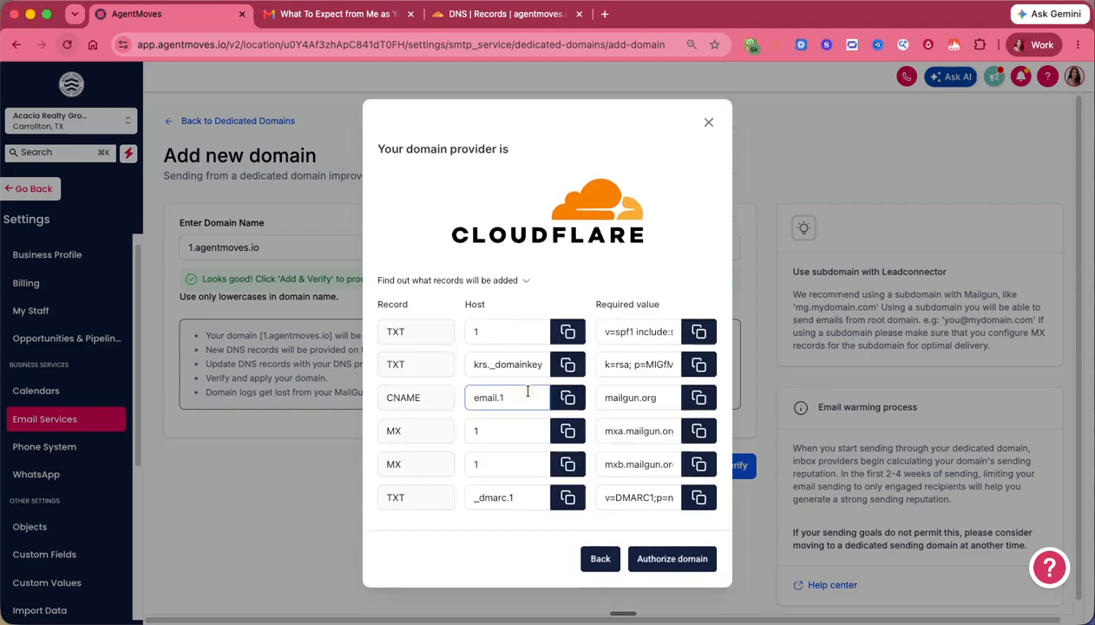
{"action": "left_click", "coordinate": [506, 279]}
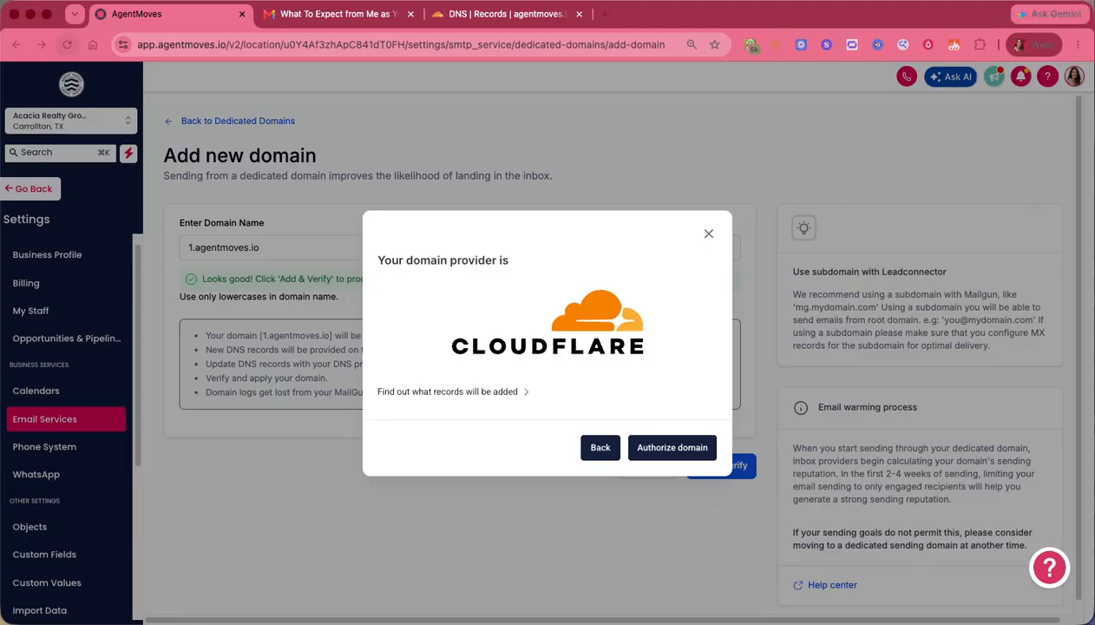
{"action": "scroll", "coordinate": [977, 370], "scroll_direction": "down", "scroll_amount": 3}
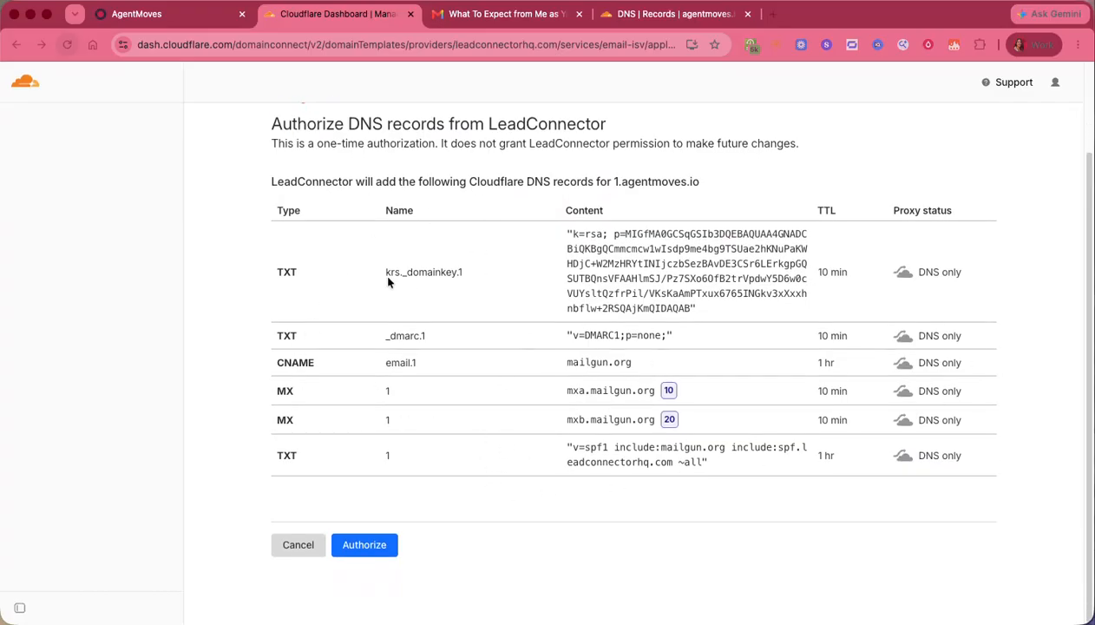
{"action": "left_click", "coordinate": [368, 551]}
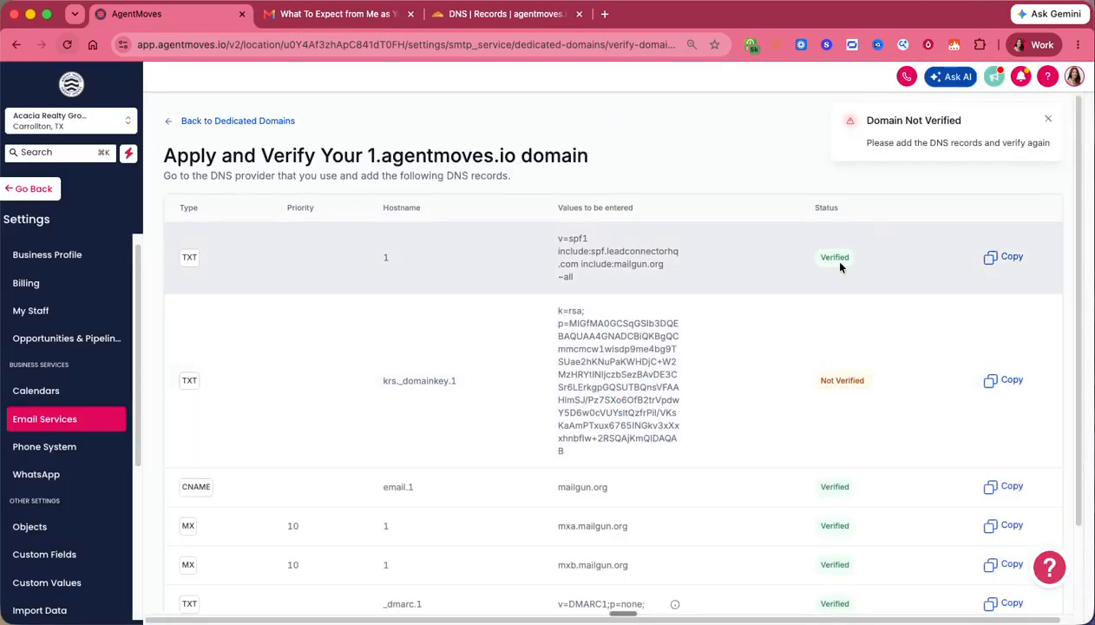
- Scroll down the Apply and Verify page to the record statuses and Verify buttons
{"action": "scroll", "coordinate": [859, 403], "scroll_direction": "down", "scroll_amount": 3}
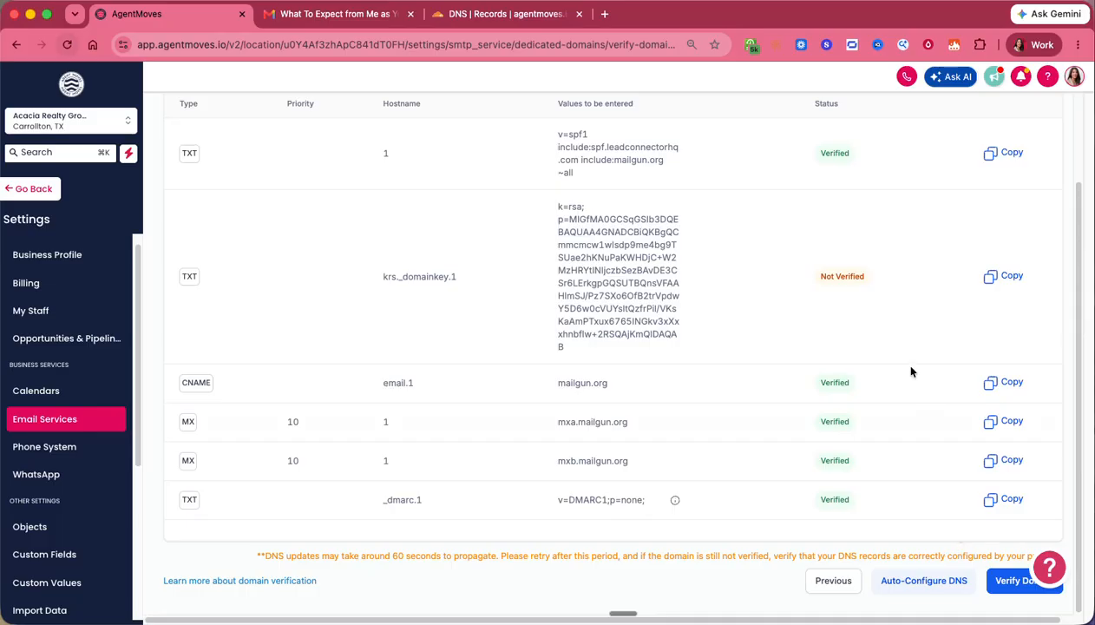
- Run Verify Domain and recheck with Verify Now; krs._domainkey.1 remains Not Verified
{"action": "left_click", "coordinate": [998, 581]}
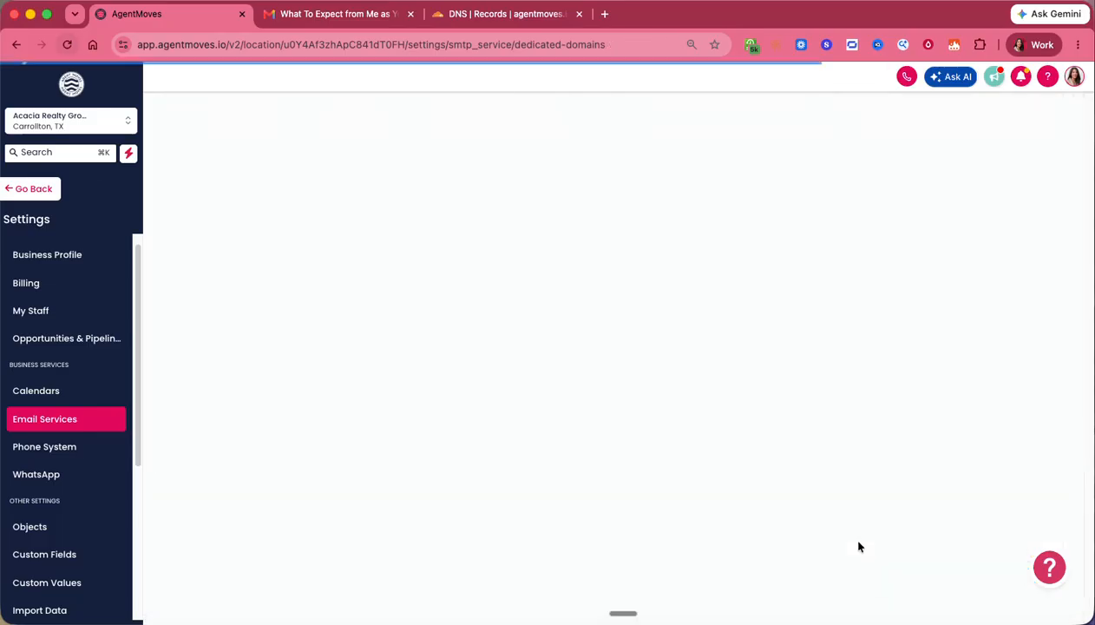
{"action": "scroll", "coordinate": [321, 408], "scroll_direction": "down", "scroll_amount": 3}
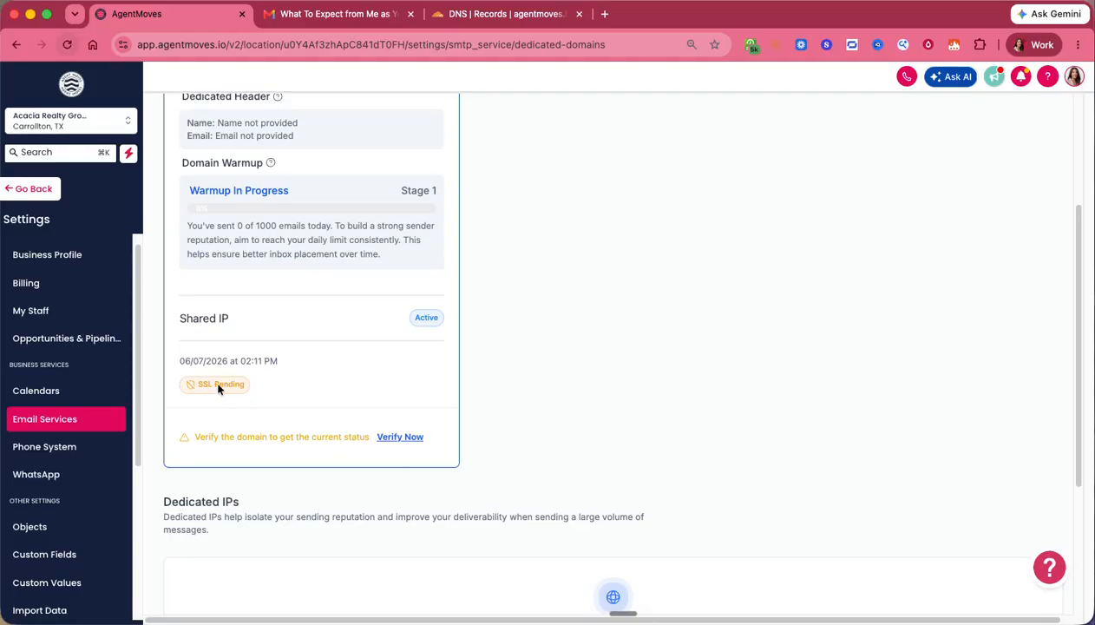
{"action": "left_click", "coordinate": [401, 438]}
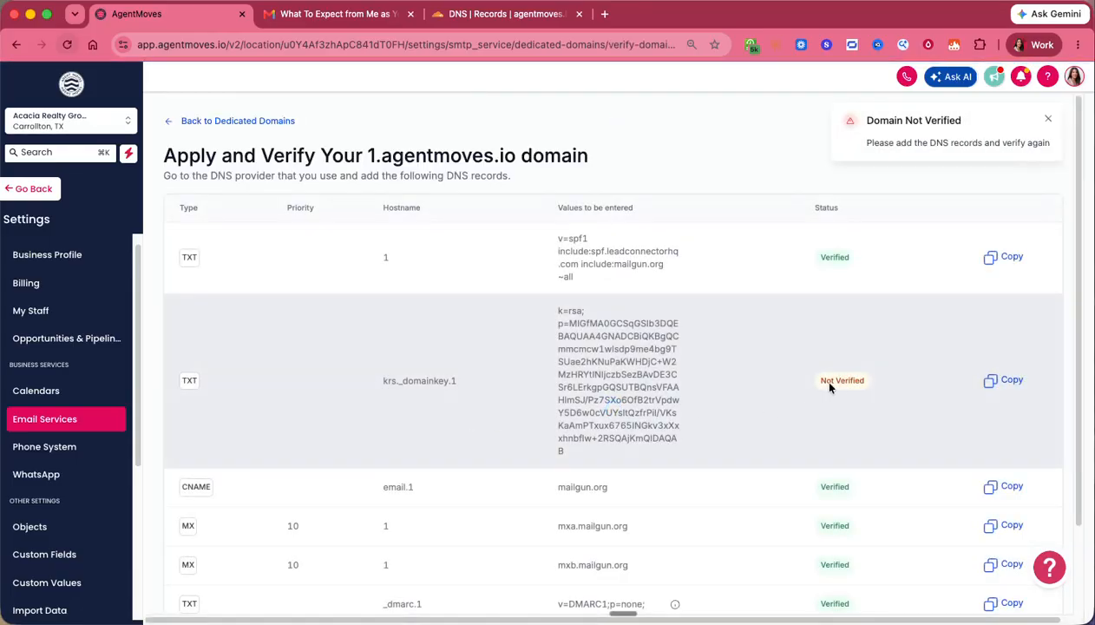
- Return to Dedicated Domains, reopen the records via Verify Now, and verify 1.agentmoves.io successfully
{"action": "scroll", "coordinate": [837, 383], "scroll_direction": "down", "scroll_amount": 2}
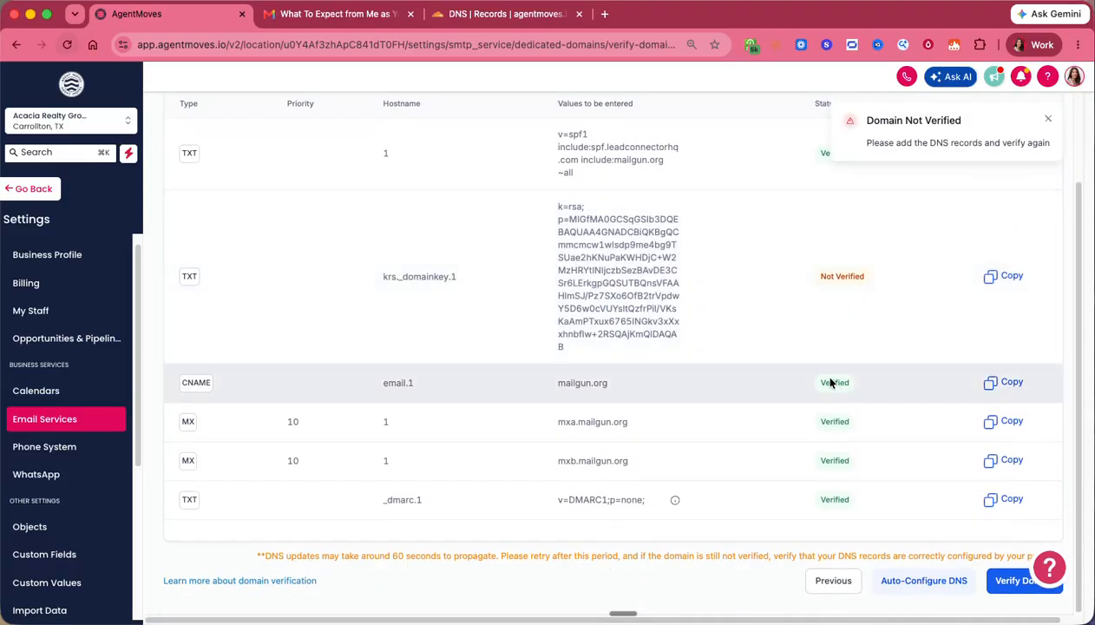
{"action": "left_click", "coordinate": [837, 583]}
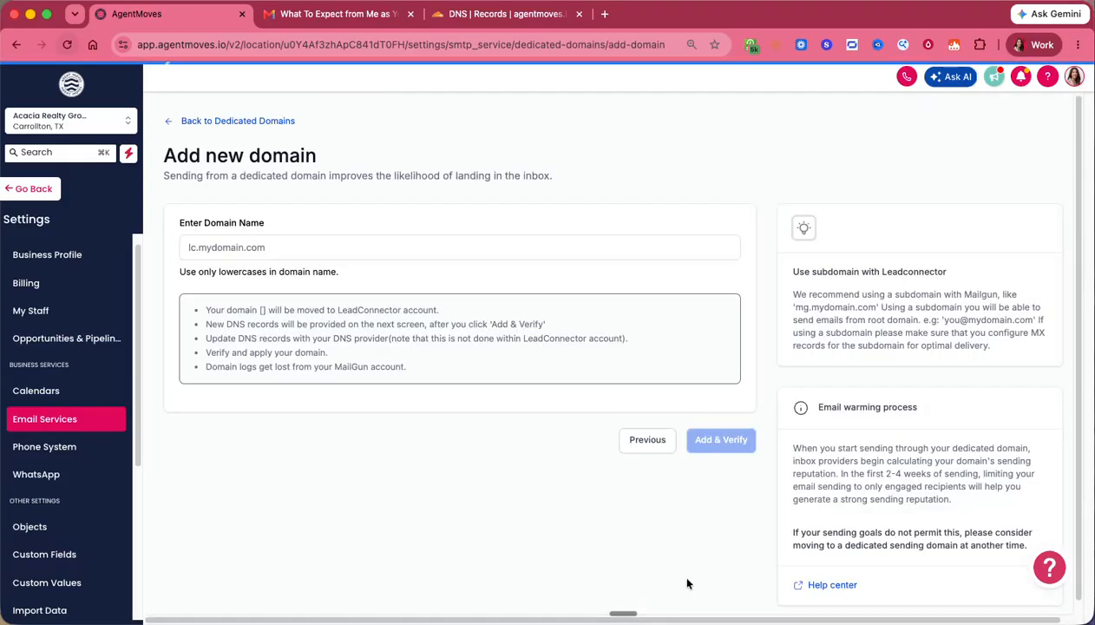
{"action": "left_click", "coordinate": [208, 122]}
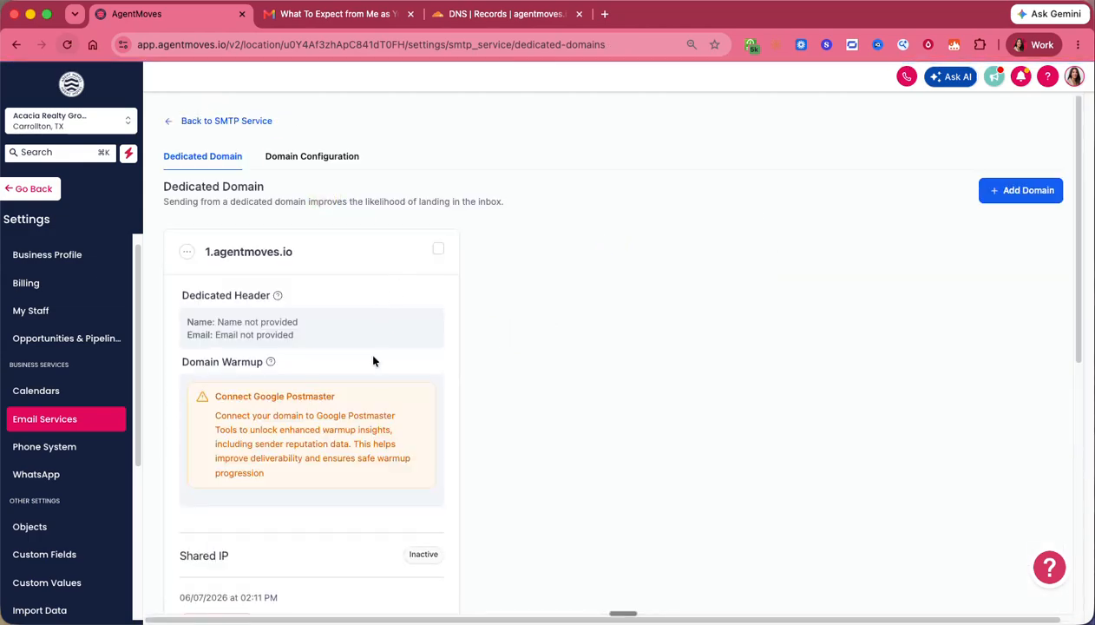
{"action": "scroll", "coordinate": [366, 352], "scroll_direction": "down", "scroll_amount": 5}
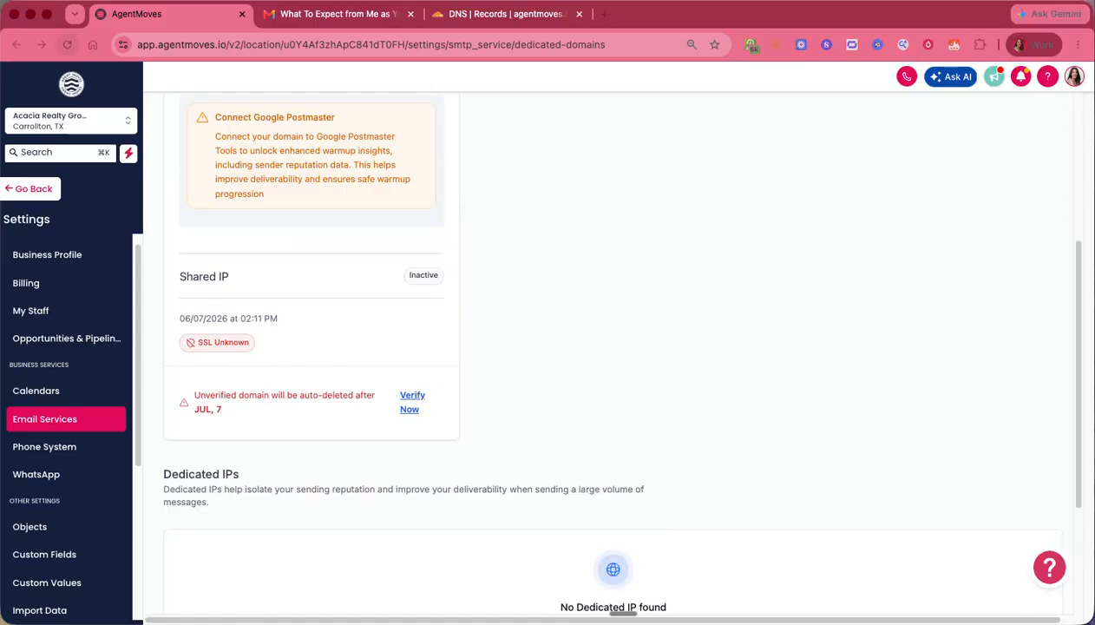
{"action": "left_click", "coordinate": [414, 397]}
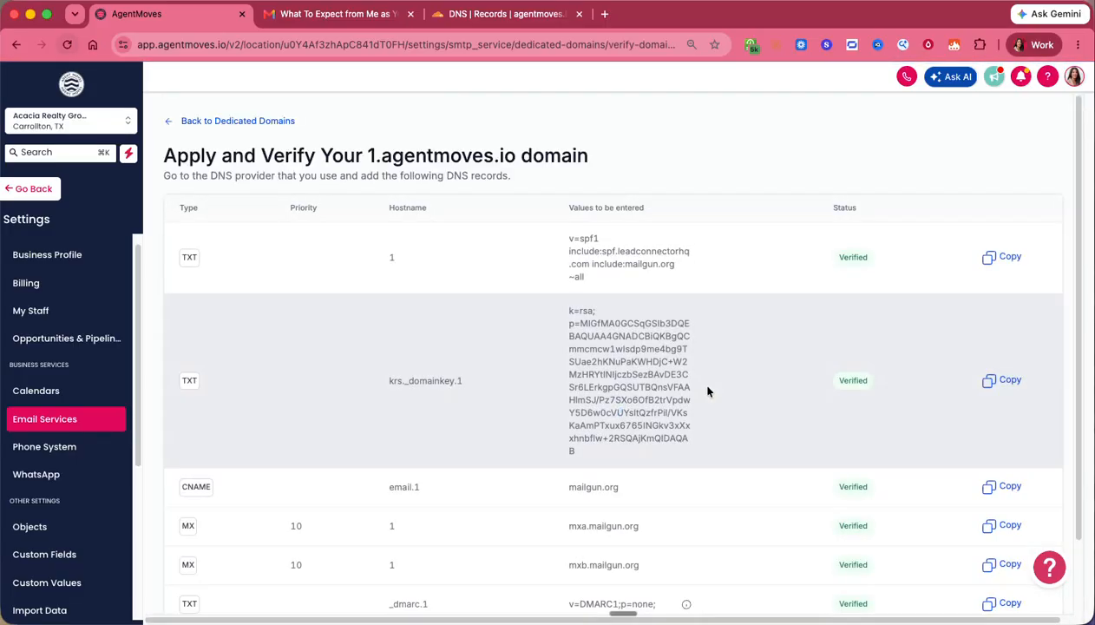
{"action": "scroll", "coordinate": [823, 329], "scroll_direction": "down", "scroll_amount": 2}
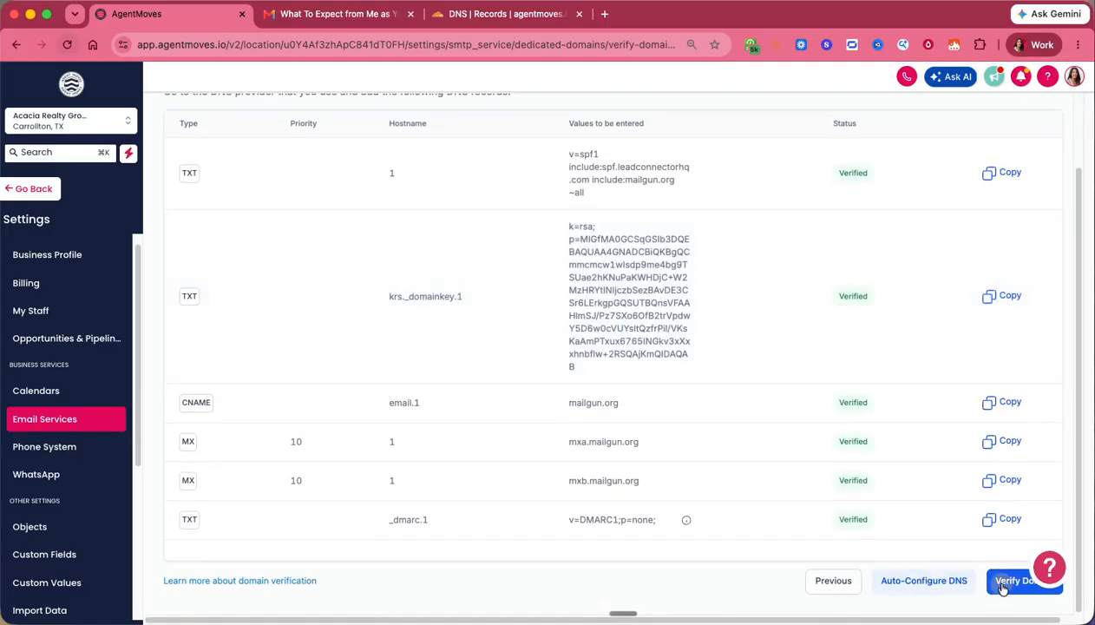
{"action": "left_click", "coordinate": [1007, 580]}
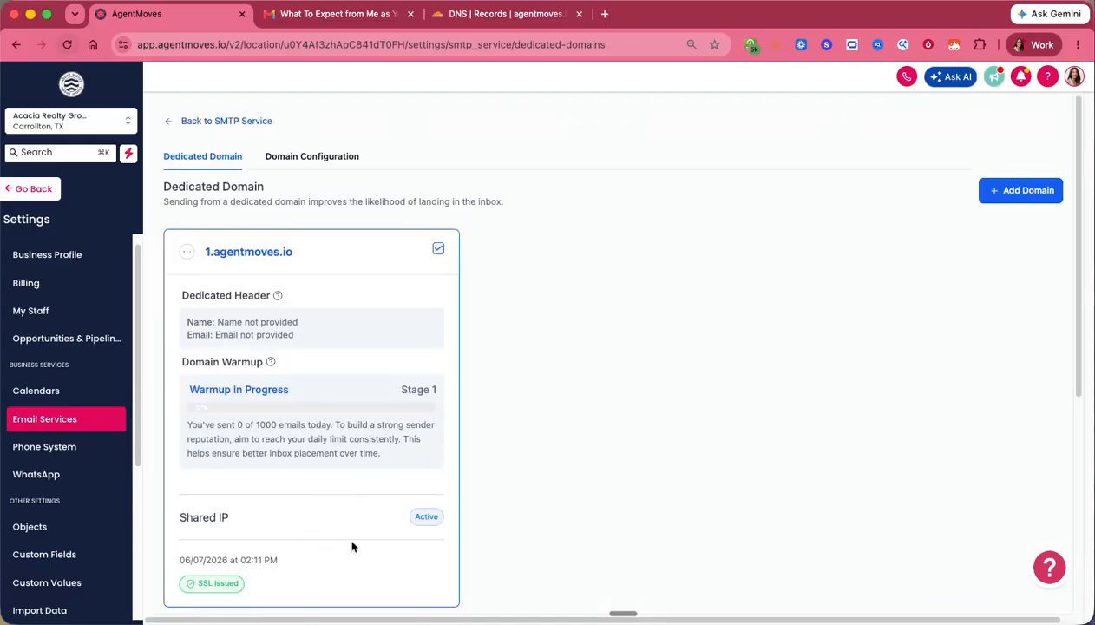
{"action": "scroll", "coordinate": [353, 546], "scroll_direction": "down", "scroll_amount": 3}
{"action": "scroll", "coordinate": [352, 546], "scroll_direction": "up", "scroll_amount": 3}
{"action": "left_click", "coordinate": [188, 252]}
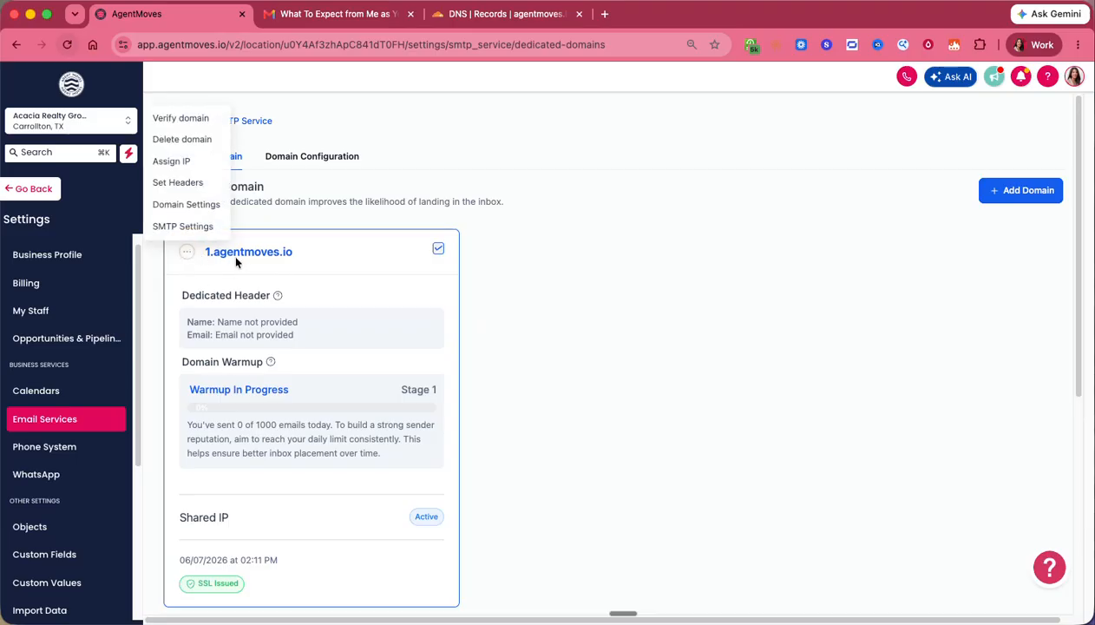
{"action": "triple_click", "coordinate": [232, 253]}
{"action": "left_click", "coordinate": [188, 255]}
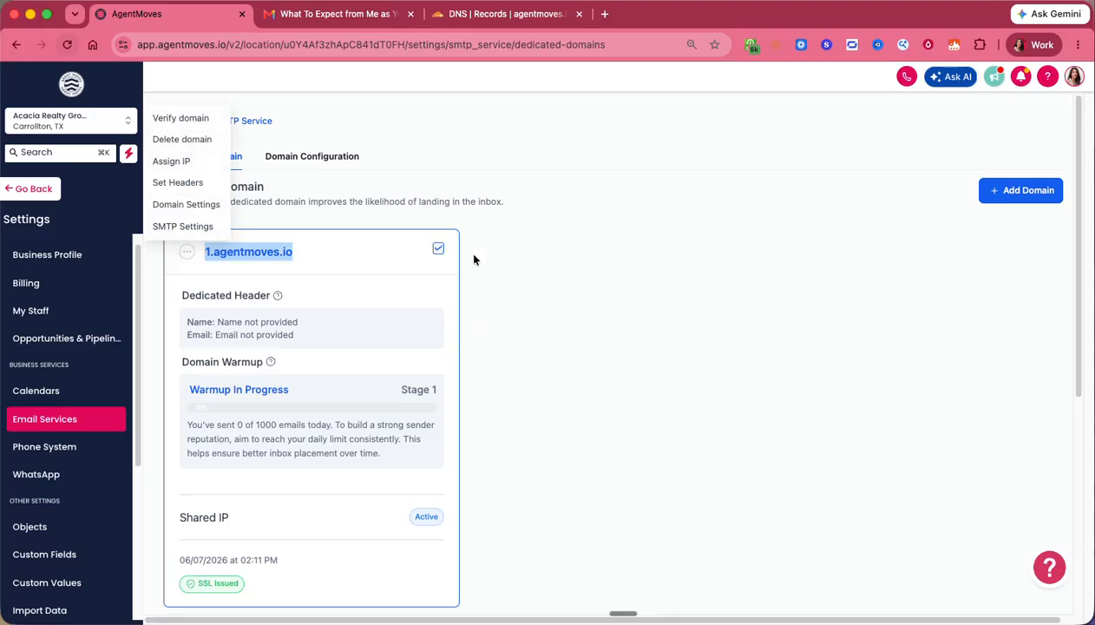
{"action": "left_click", "coordinate": [612, 301]}
{"action": "scroll", "coordinate": [611, 321], "scroll_direction": "down", "scroll_amount": 5}
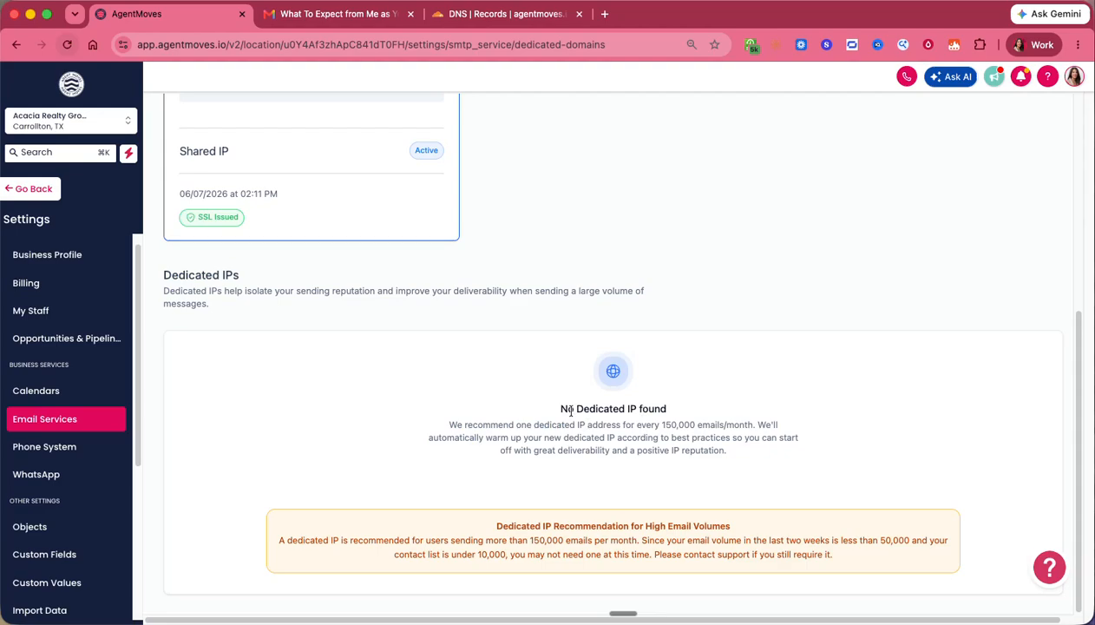
{"action": "left_click_drag", "start_coordinate": [574, 408], "coordinate": [740, 424]}
{"action": "left_click", "coordinate": [650, 408]}
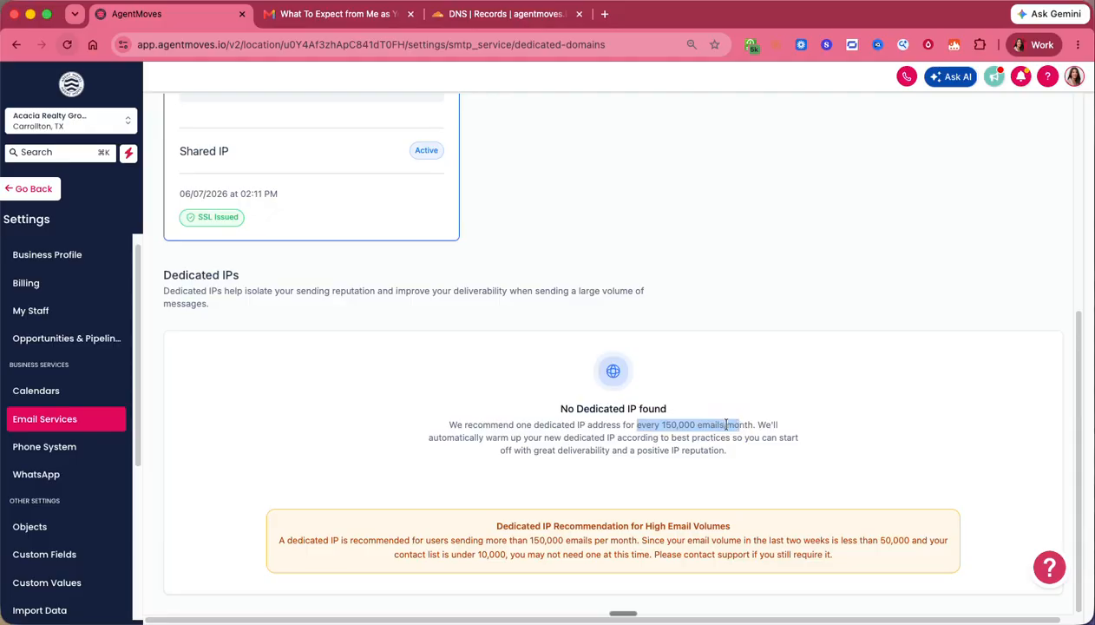
{"action": "triple_click", "coordinate": [725, 424]}
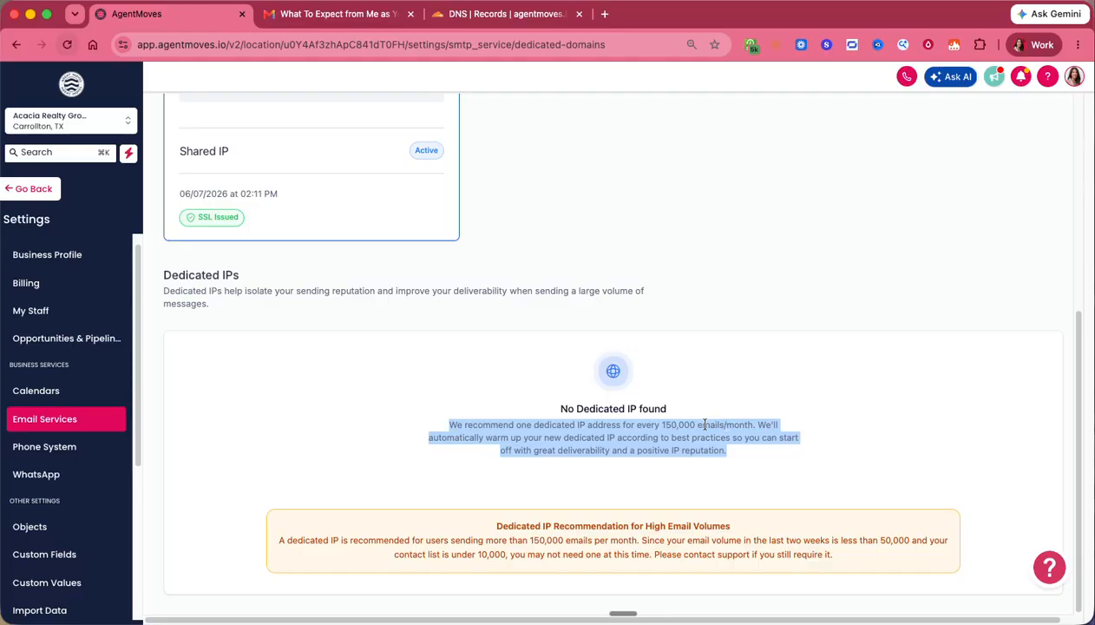
{"action": "left_click", "coordinate": [691, 424]}
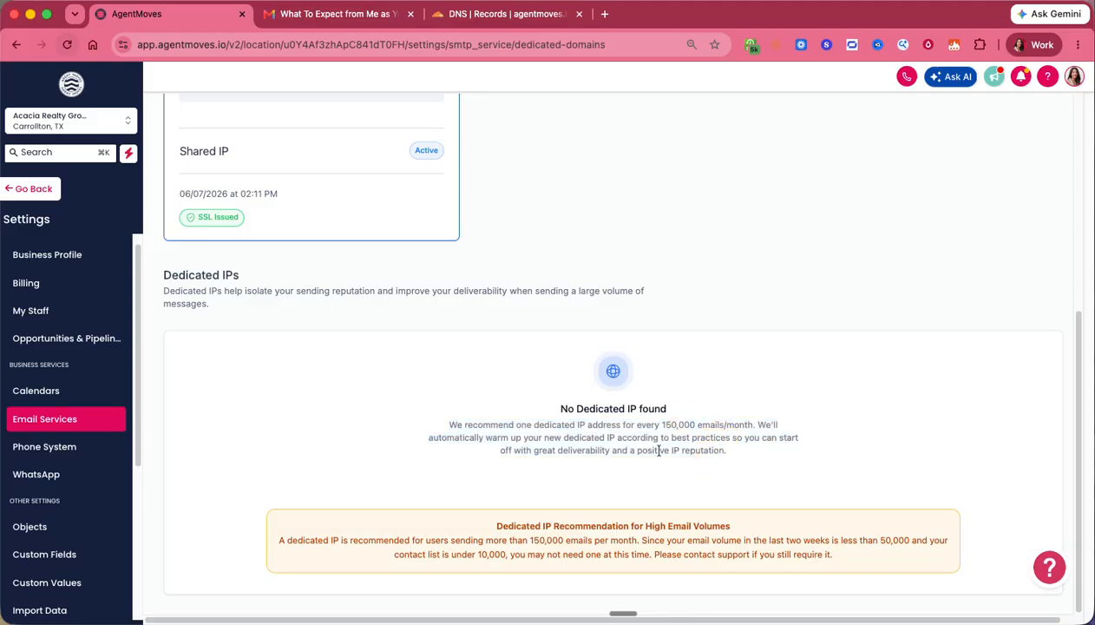
{"action": "left_click_drag", "start_coordinate": [636, 450], "coordinate": [500, 432]}
{"action": "left_click", "coordinate": [499, 431]}
{"action": "left_click_drag", "start_coordinate": [737, 455], "coordinate": [437, 425]}
{"action": "left_click", "coordinate": [550, 436]}
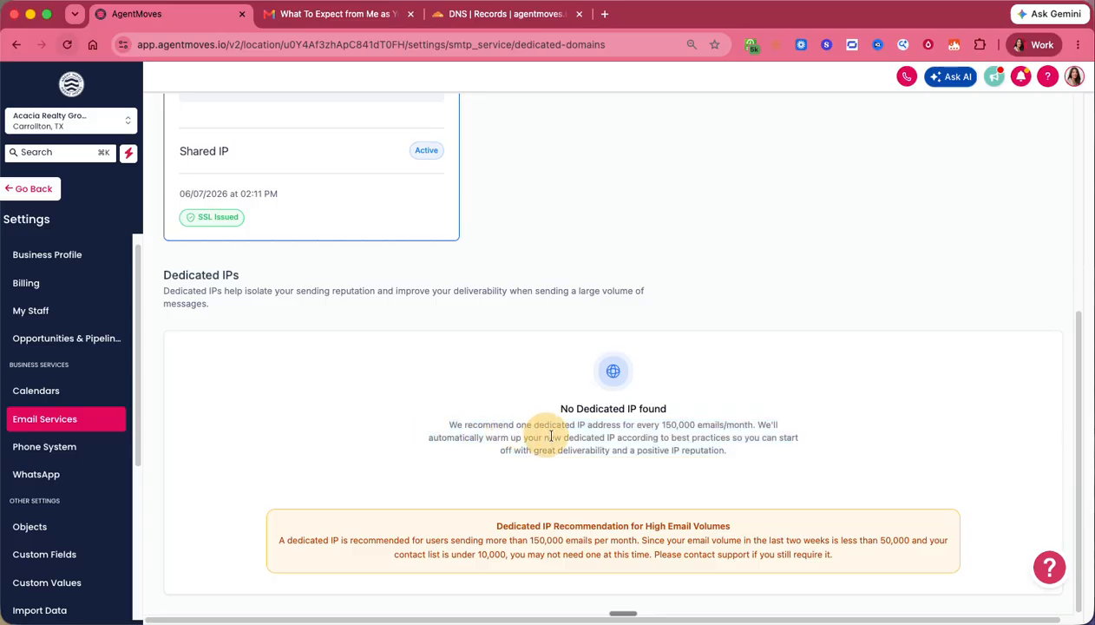
{"action": "scroll", "coordinate": [694, 468], "scroll_direction": "up", "scroll_amount": 5}
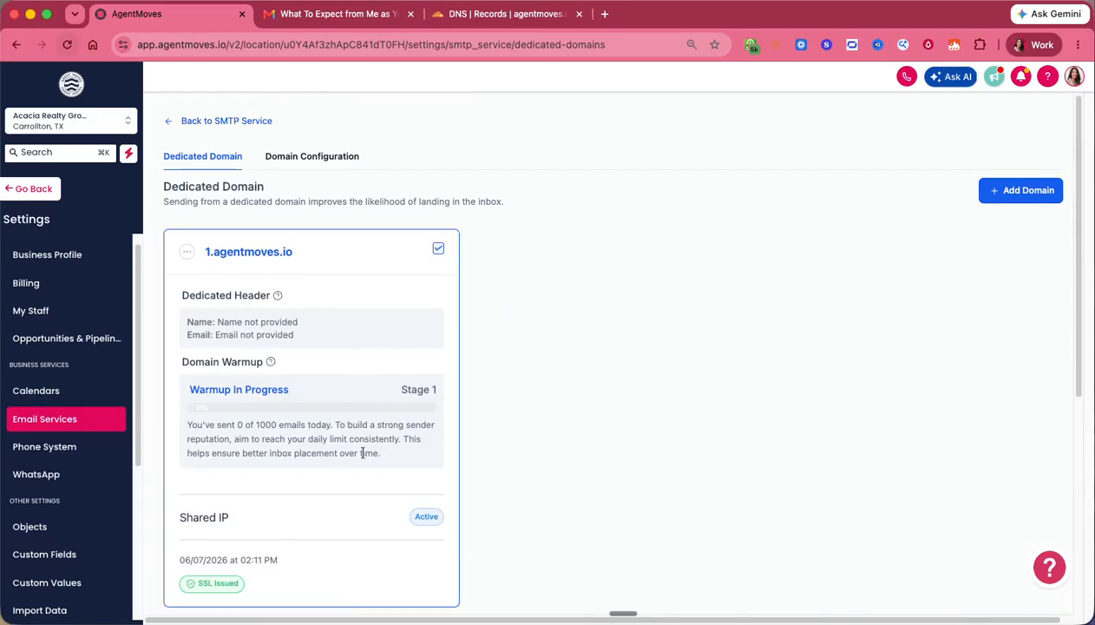
- Assign 1.agentmoves.io to the Calendar, Payments, One - One Conversation and Bulk Email domains
{"action": "left_click", "coordinate": [340, 160]}
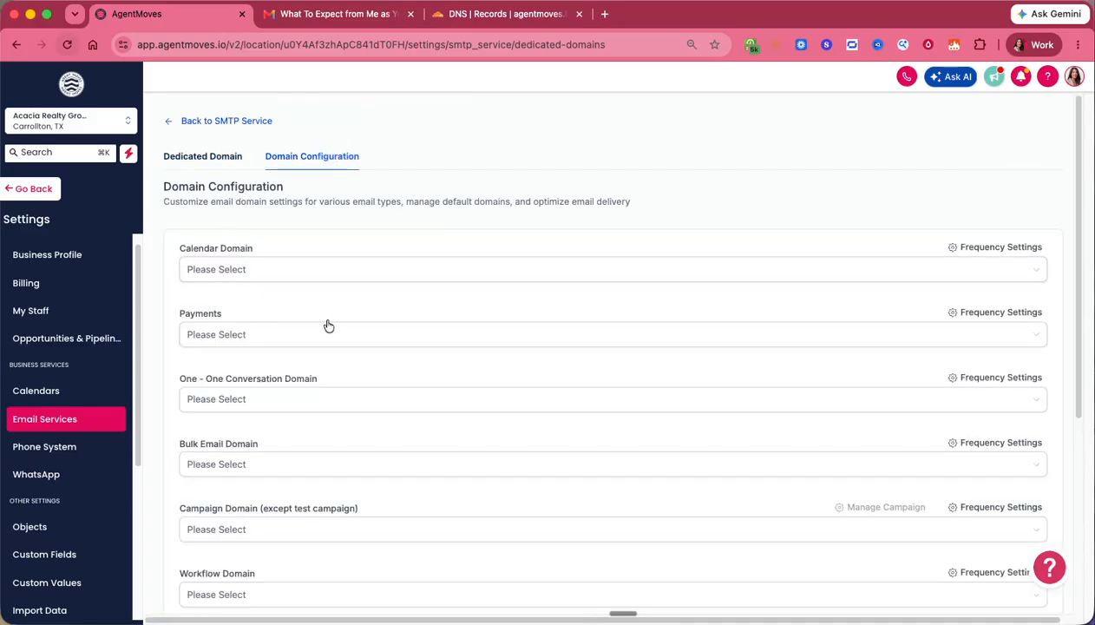
{"action": "scroll", "coordinate": [300, 291], "scroll_direction": "down", "scroll_amount": 5}
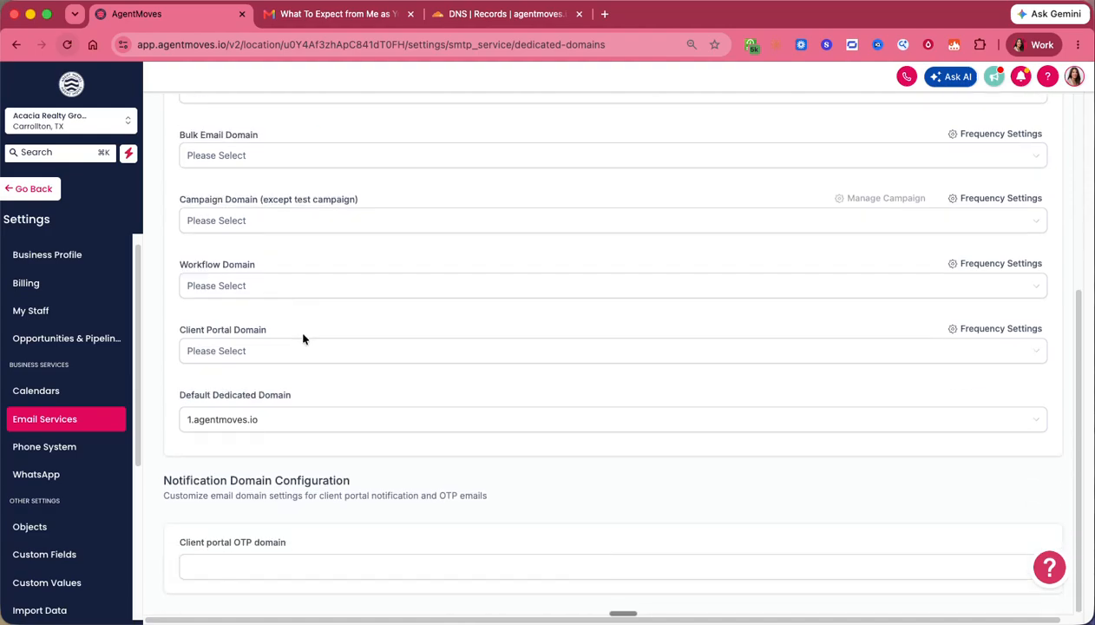
{"action": "scroll", "coordinate": [288, 432], "scroll_direction": "up", "scroll_amount": 5}
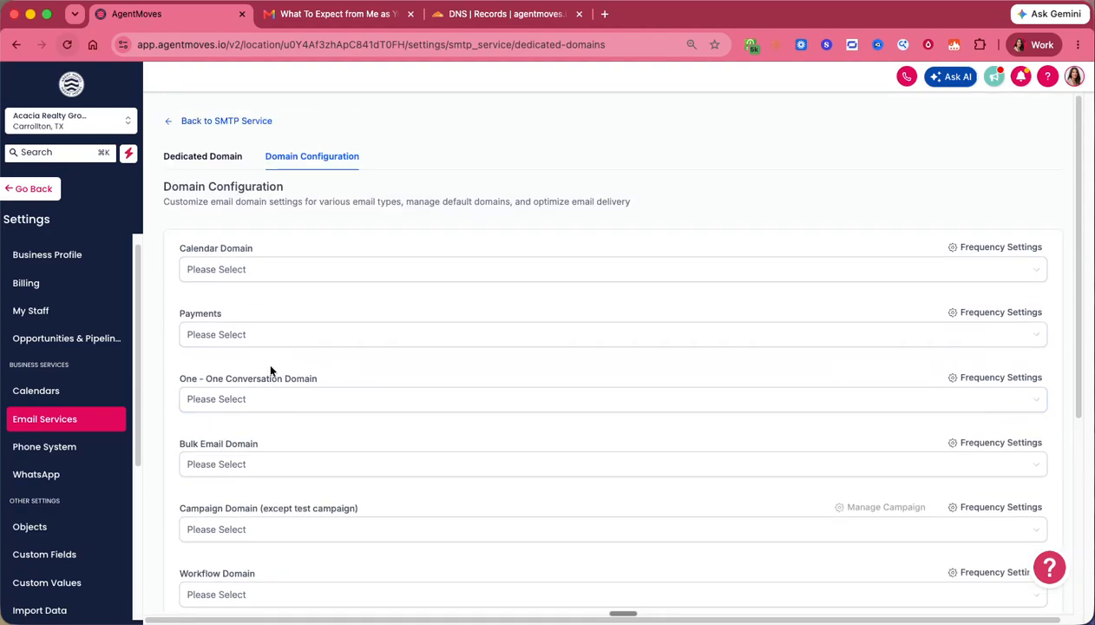
{"action": "left_click", "coordinate": [223, 272]}
{"action": "left_click", "coordinate": [220, 296]}
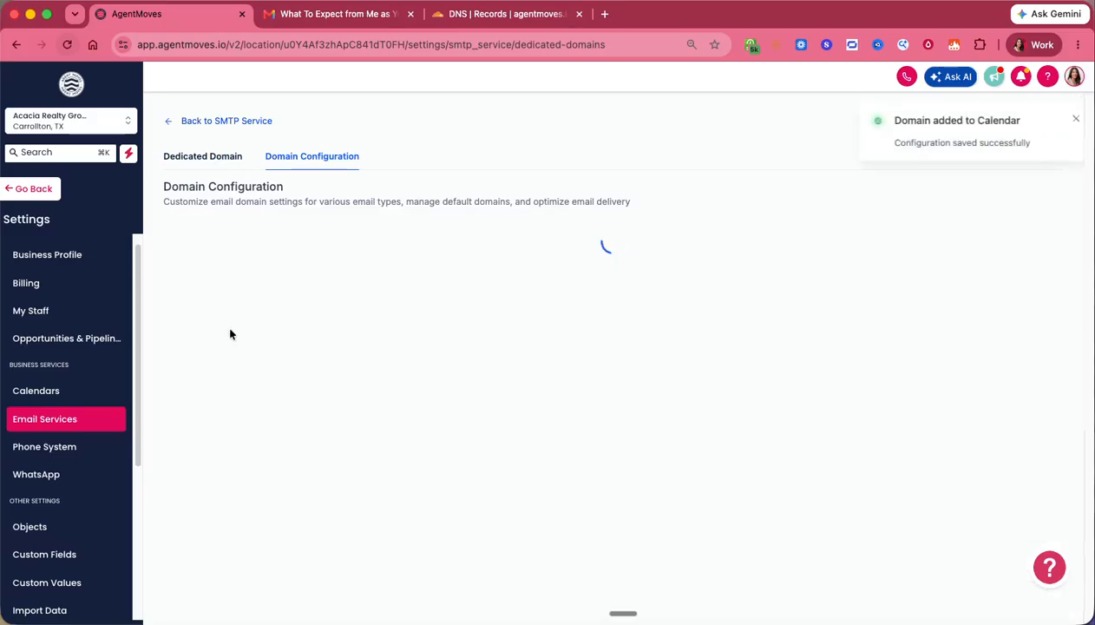
{"action": "left_click", "coordinate": [230, 345]}
{"action": "left_click", "coordinate": [227, 361]}
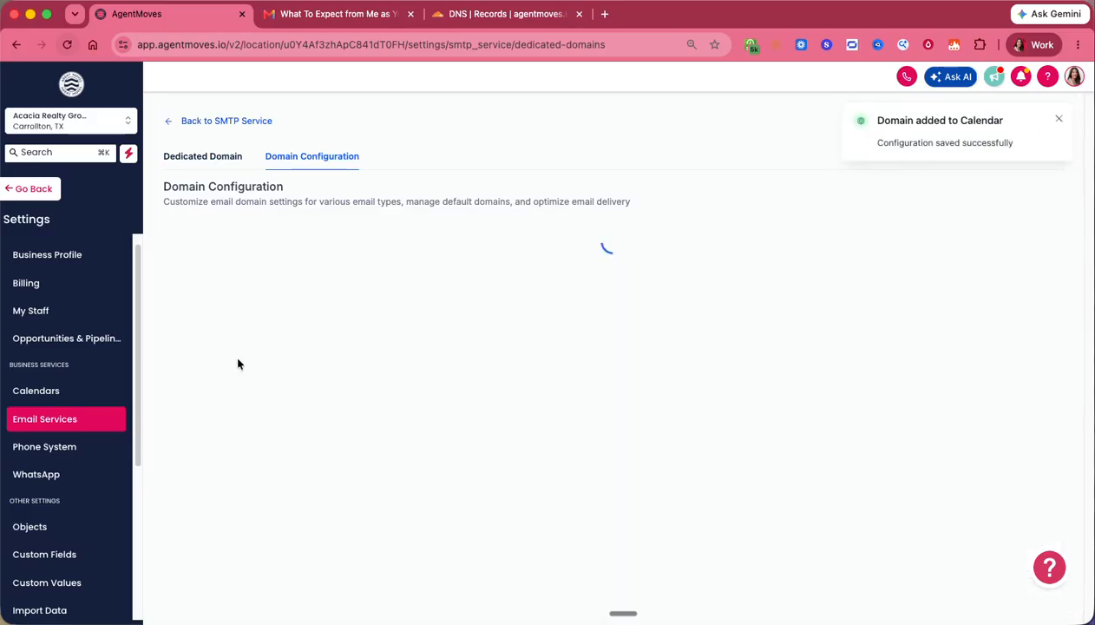
{"action": "left_click", "coordinate": [235, 403]}
{"action": "left_click", "coordinate": [236, 427]}
{"action": "left_click", "coordinate": [227, 464]}
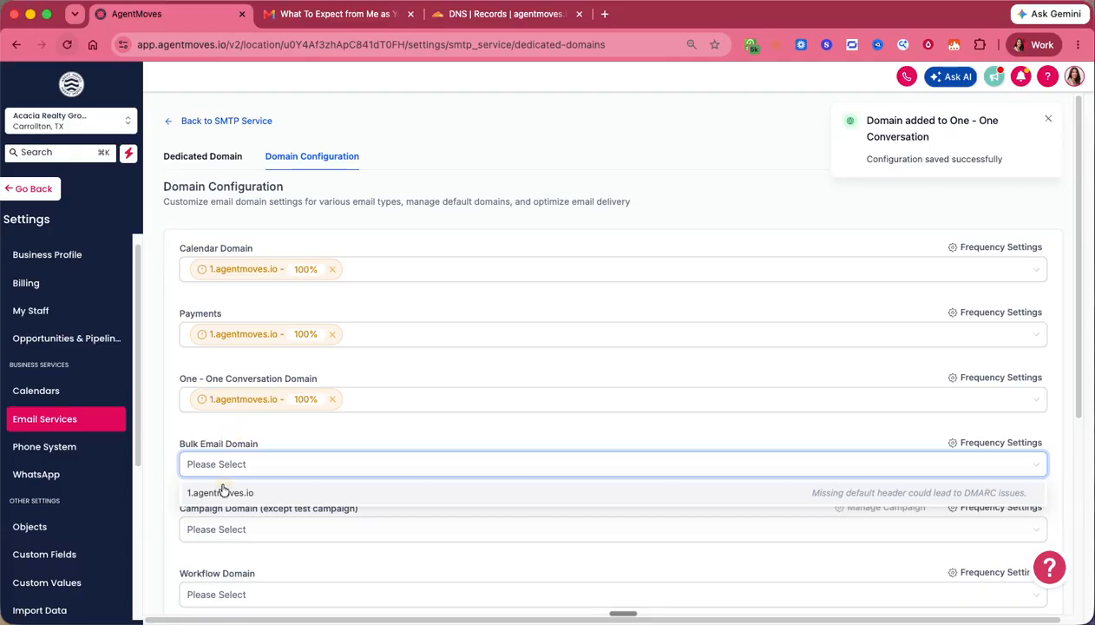
{"action": "left_click", "coordinate": [220, 488]}
- Assign 1.agentmoves.io to the Campaign, Workflow, Client Portal and Client Portal OTP domains
{"action": "scroll", "coordinate": [261, 447], "scroll_direction": "down", "scroll_amount": 2}
{"action": "left_click", "coordinate": [256, 447]}
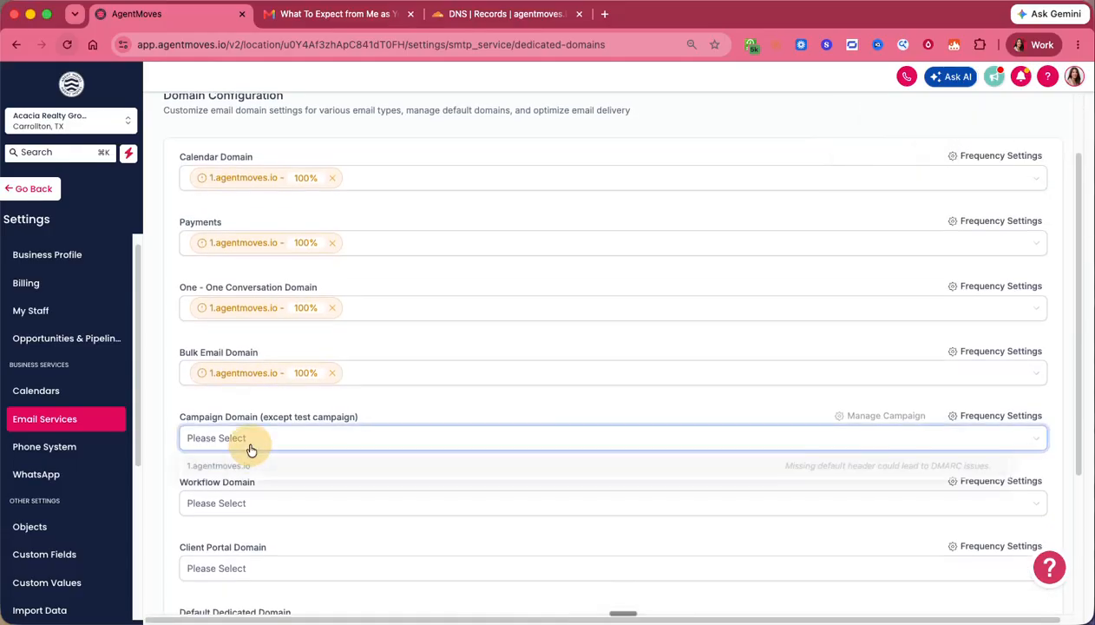
{"action": "left_click", "coordinate": [247, 461]}
{"action": "scroll", "coordinate": [254, 347], "scroll_direction": "down", "scroll_amount": 2}
{"action": "left_click", "coordinate": [254, 284]}
{"action": "left_click", "coordinate": [254, 312]}
{"action": "scroll", "coordinate": [262, 428], "scroll_direction": "down", "scroll_amount": 3}
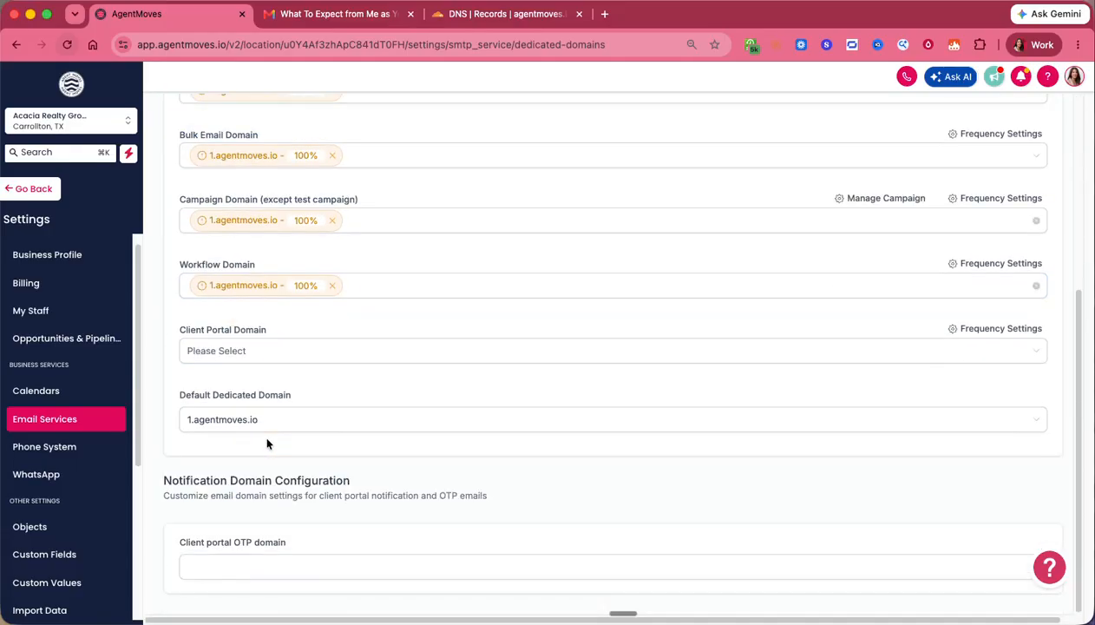
{"action": "left_click", "coordinate": [263, 350]}
{"action": "left_click", "coordinate": [263, 385]}
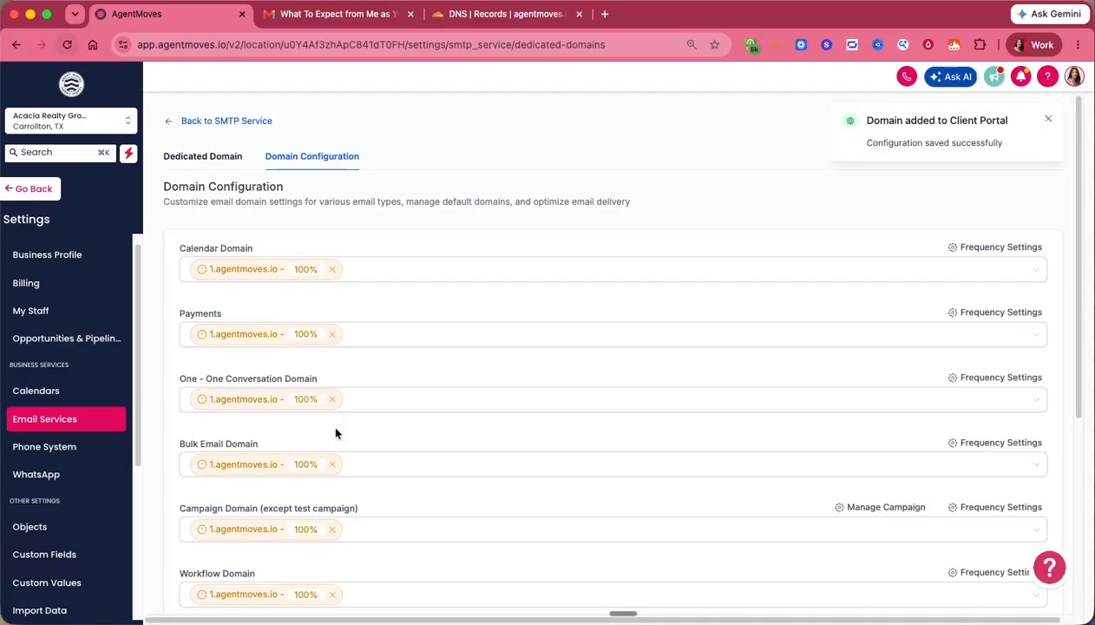
{"action": "scroll", "coordinate": [461, 444], "scroll_direction": "down", "scroll_amount": 5}
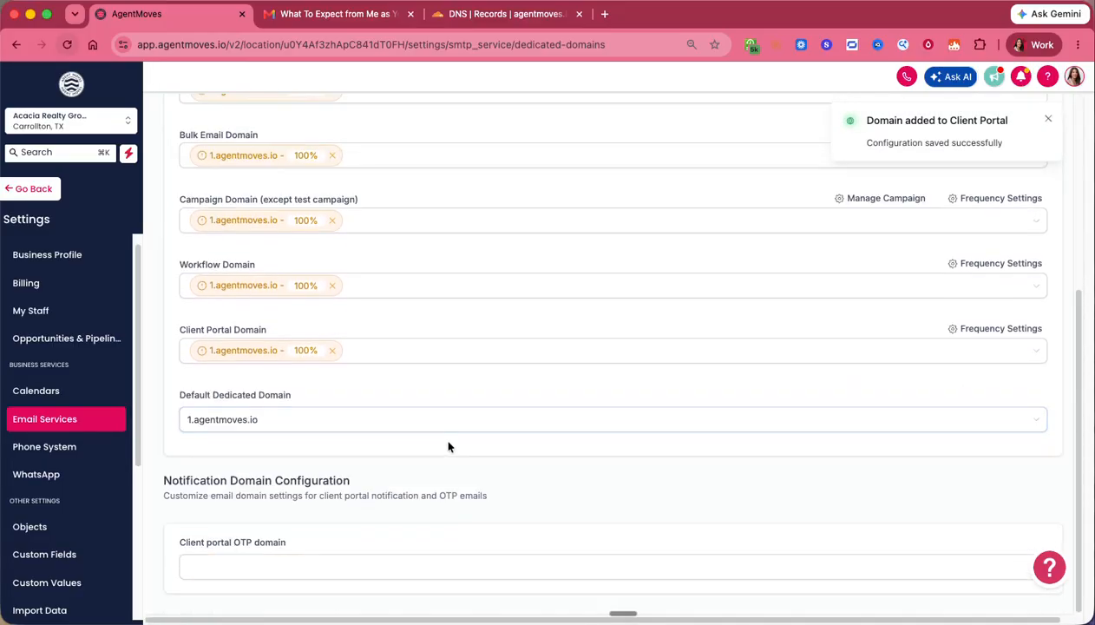
{"action": "left_click", "coordinate": [299, 566]}
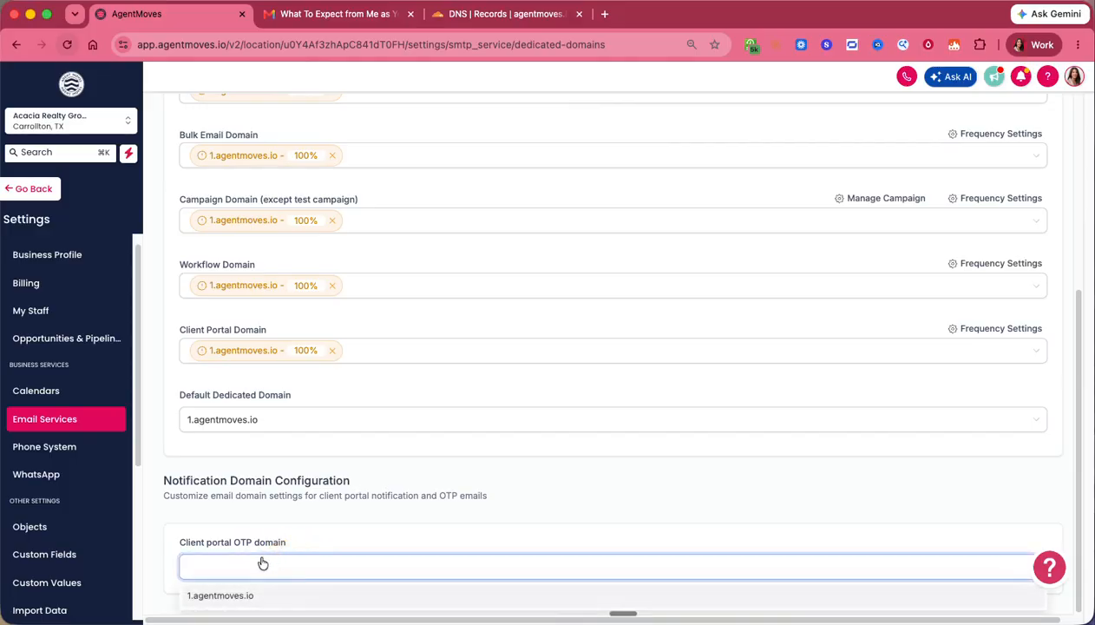
{"action": "left_click", "coordinate": [228, 595]}
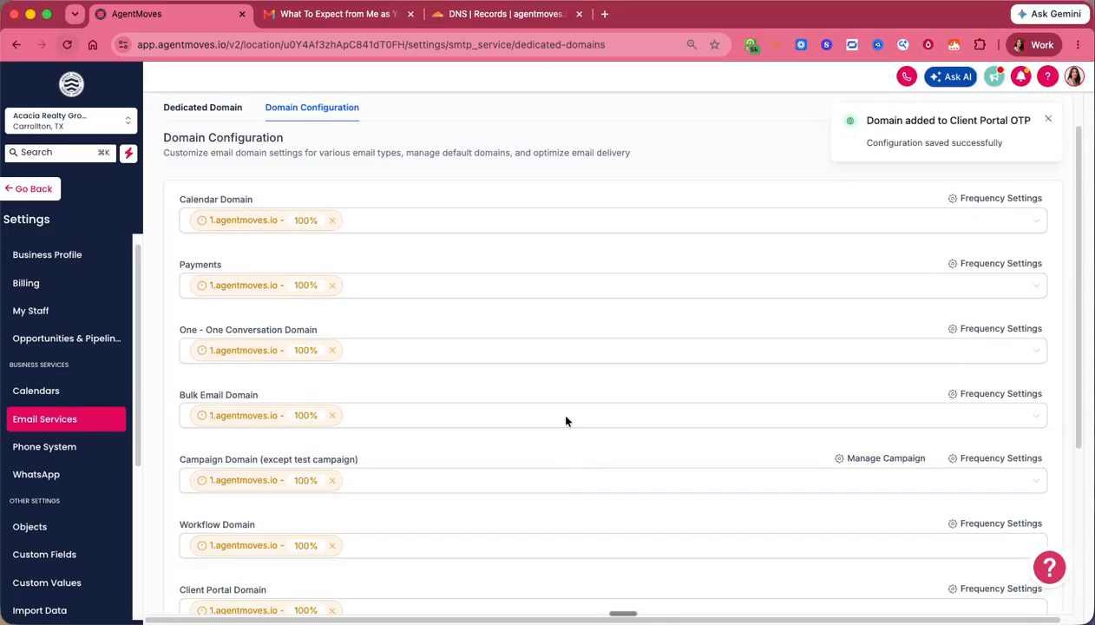
{"action": "left_click", "coordinate": [221, 156]}
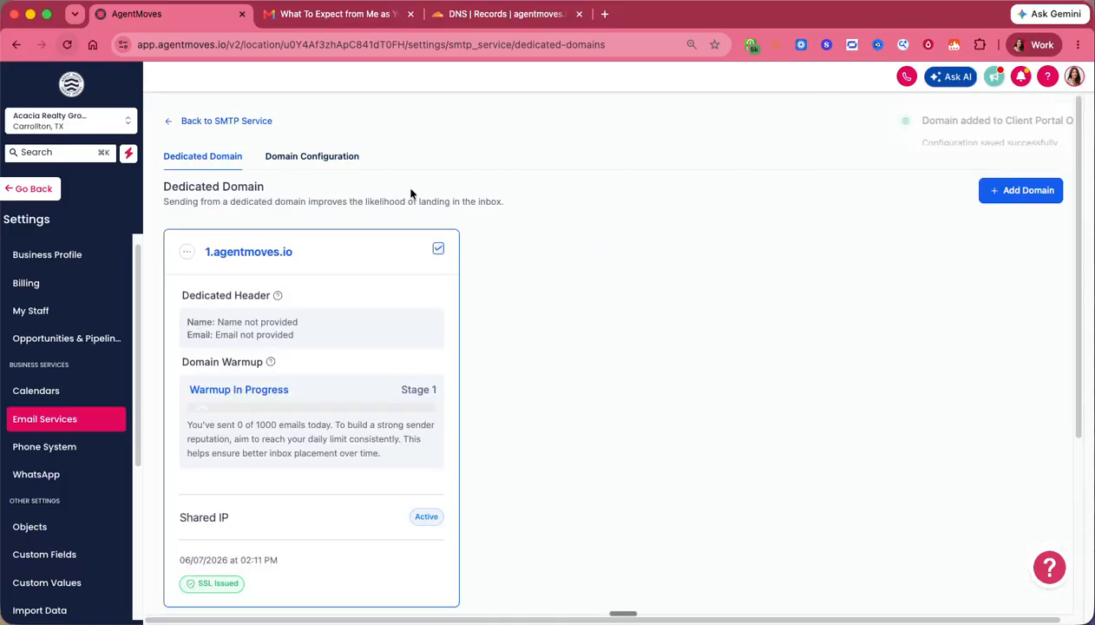
- Leave the domain settings through Back to SMTP Service and Go Back to Email Marketing
{"action": "scroll", "coordinate": [347, 390], "scroll_direction": "down", "scroll_amount": 2}
{"action": "scroll", "coordinate": [252, 312], "scroll_direction": "up", "scroll_amount": 2}
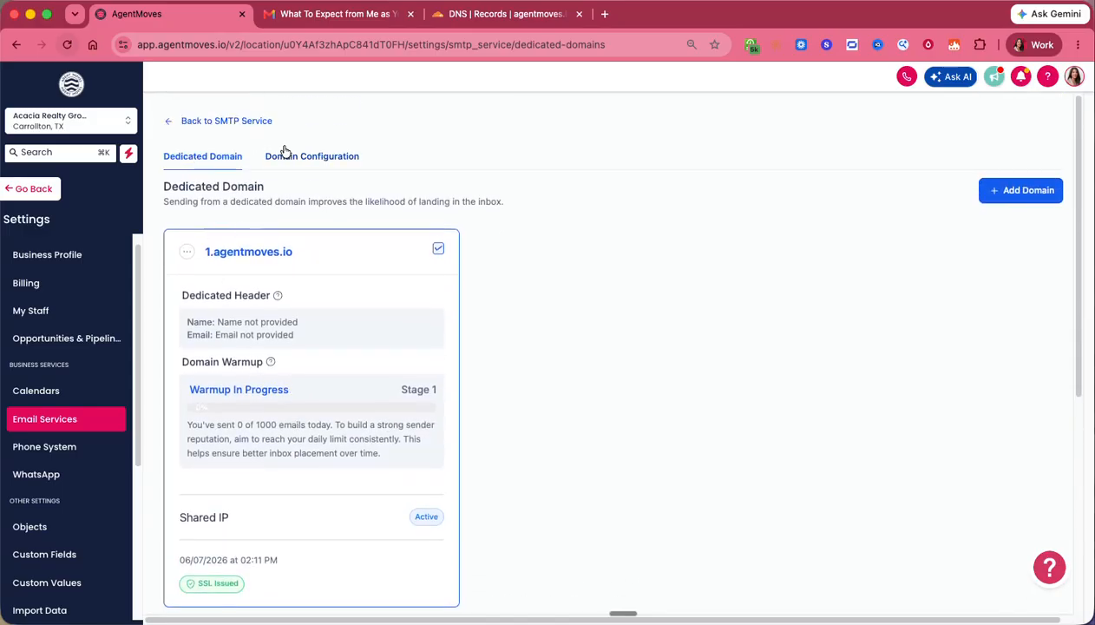
{"action": "left_click", "coordinate": [167, 119]}
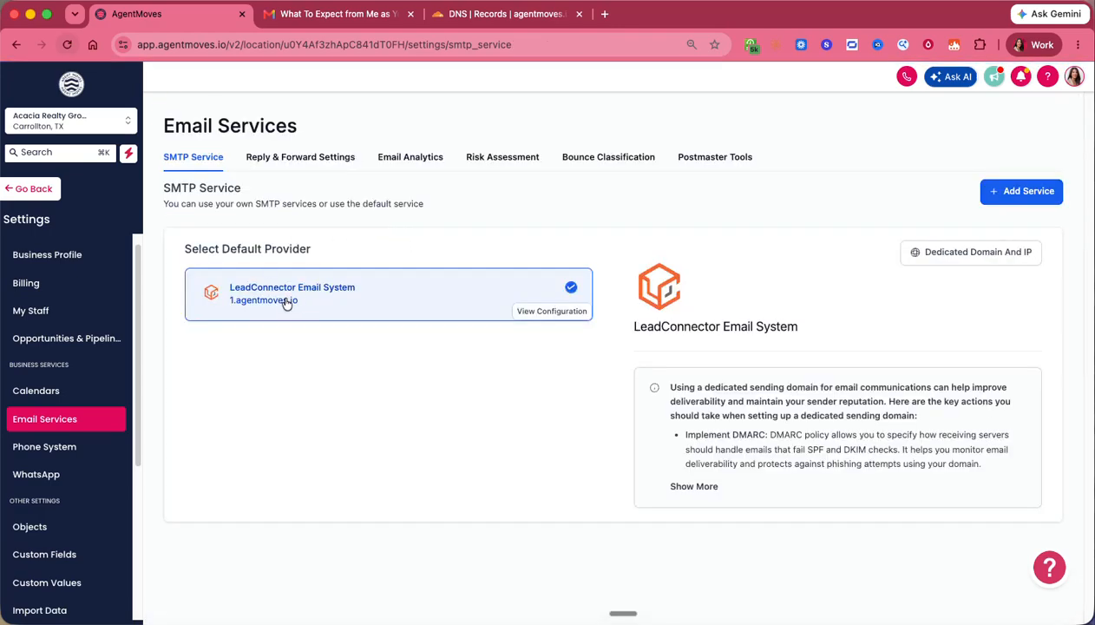
{"action": "left_click", "coordinate": [26, 189]}
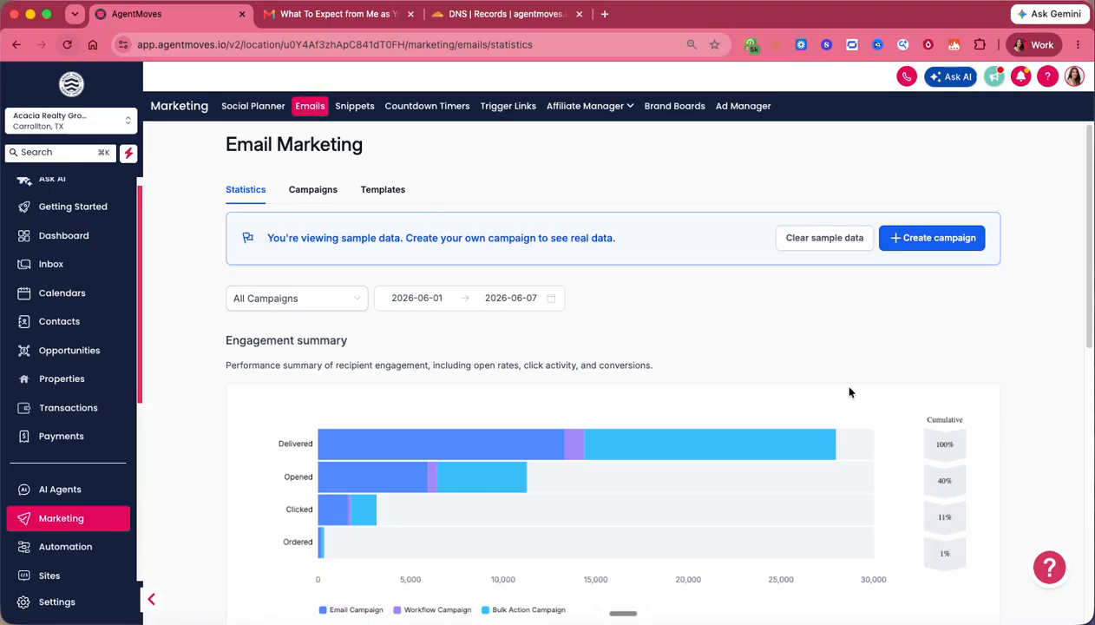
{"action": "scroll", "coordinate": [850, 392], "scroll_direction": "down", "scroll_amount": 1}
{"action": "scroll", "coordinate": [848, 391], "scroll_direction": "up", "scroll_amount": 1}
- Show the Templates list, browse its folders, and open the + New template options
{"action": "left_click", "coordinate": [375, 191]}
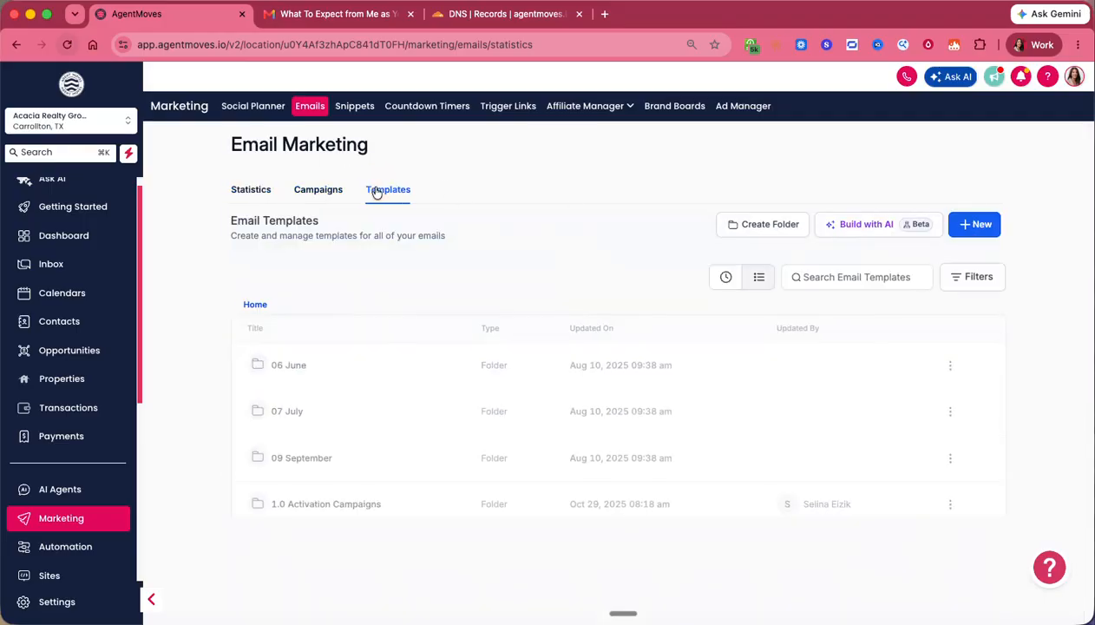
{"action": "scroll", "coordinate": [358, 336], "scroll_direction": "down", "scroll_amount": 3}
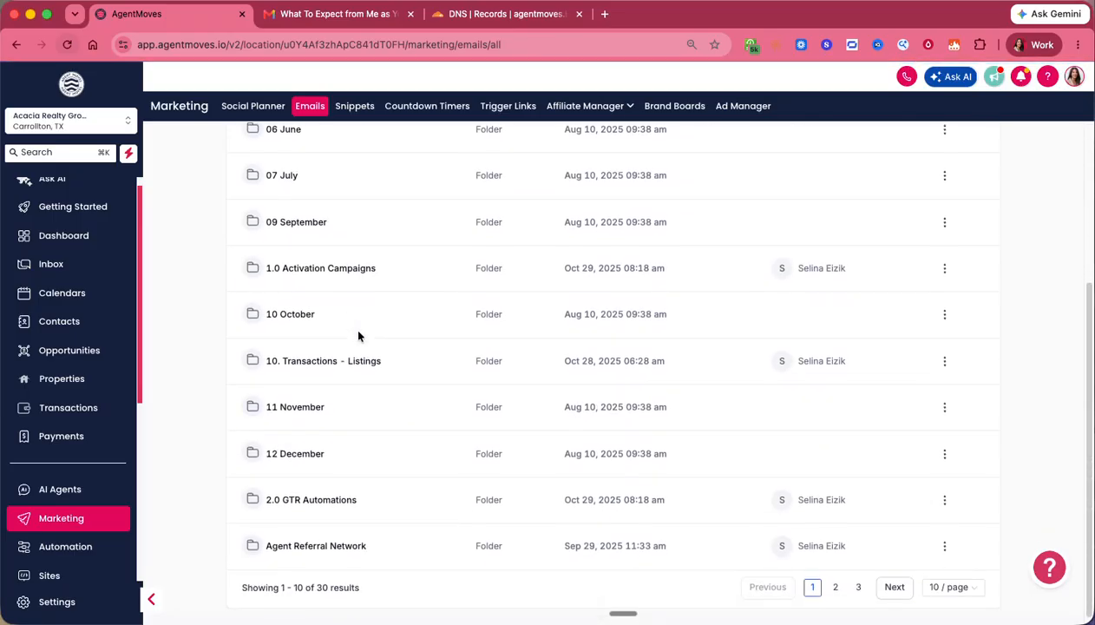
{"action": "scroll", "coordinate": [359, 336], "scroll_direction": "down", "scroll_amount": 1}
{"action": "scroll", "coordinate": [358, 336], "scroll_direction": "up", "scroll_amount": 3}
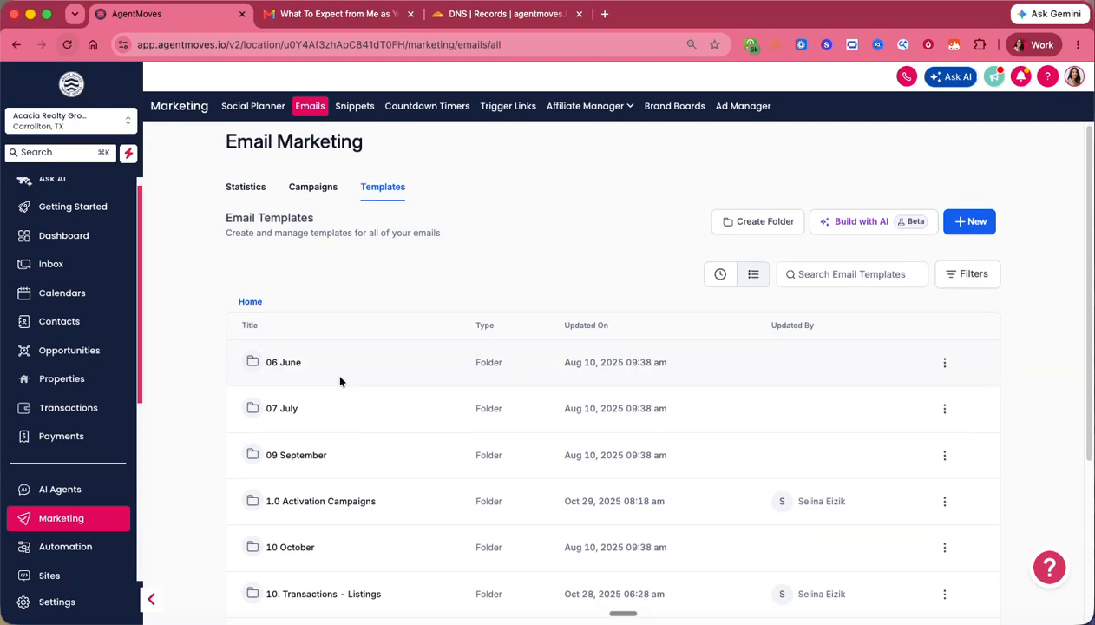
{"action": "scroll", "coordinate": [318, 380], "scroll_direction": "down", "scroll_amount": 3}
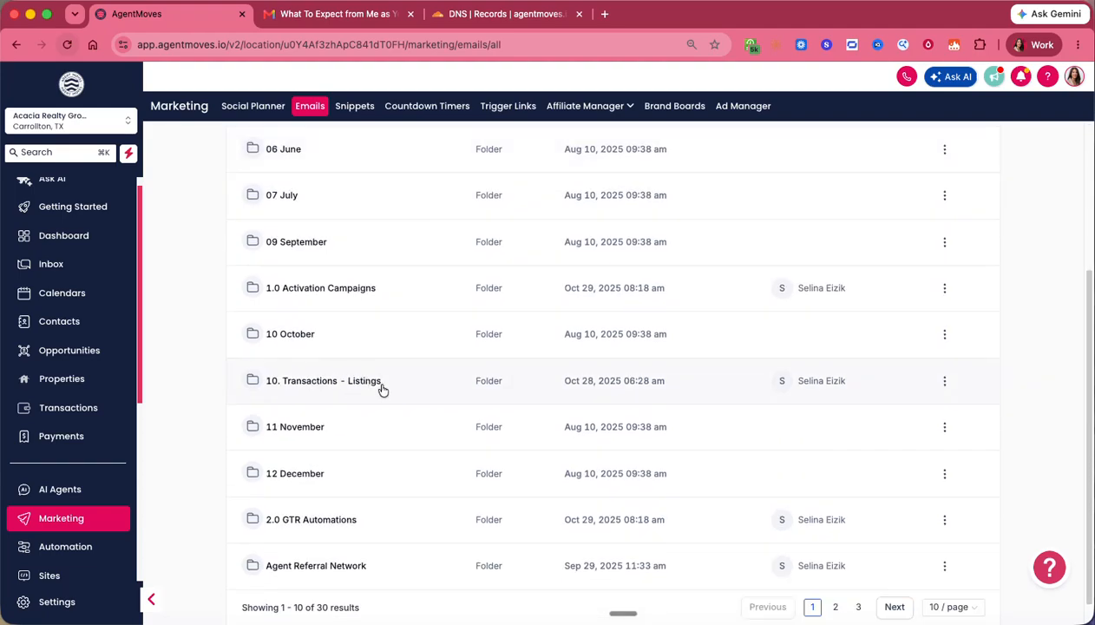
{"action": "scroll", "coordinate": [382, 387], "scroll_direction": "down", "scroll_amount": 1}
{"action": "scroll", "coordinate": [389, 387], "scroll_direction": "up", "scroll_amount": 3}
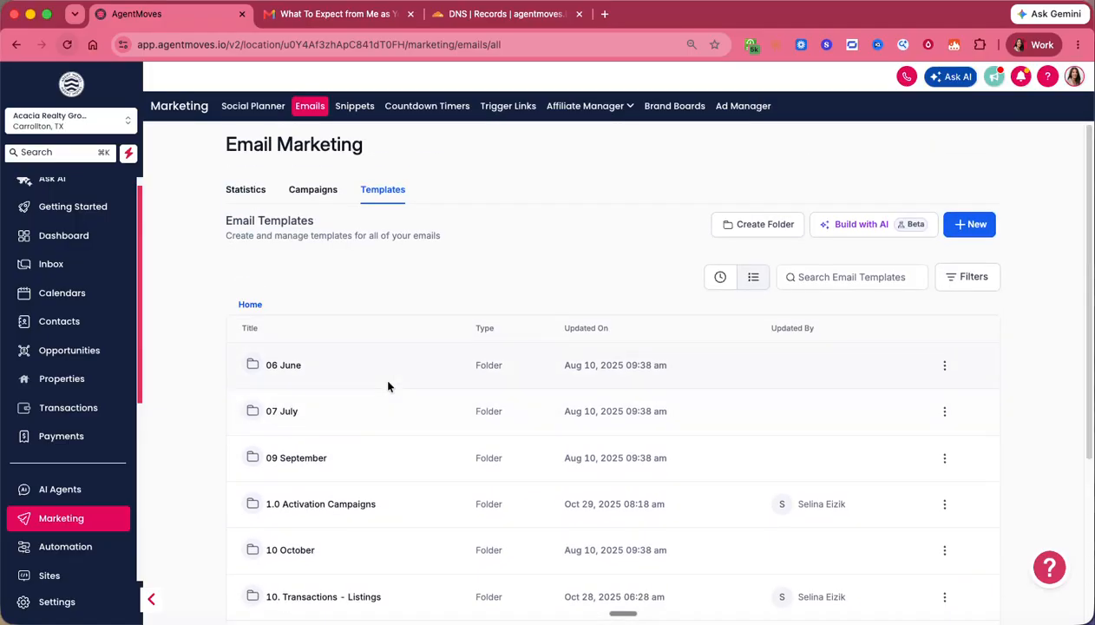
{"action": "scroll", "coordinate": [467, 356], "scroll_direction": "down", "scroll_amount": 3}
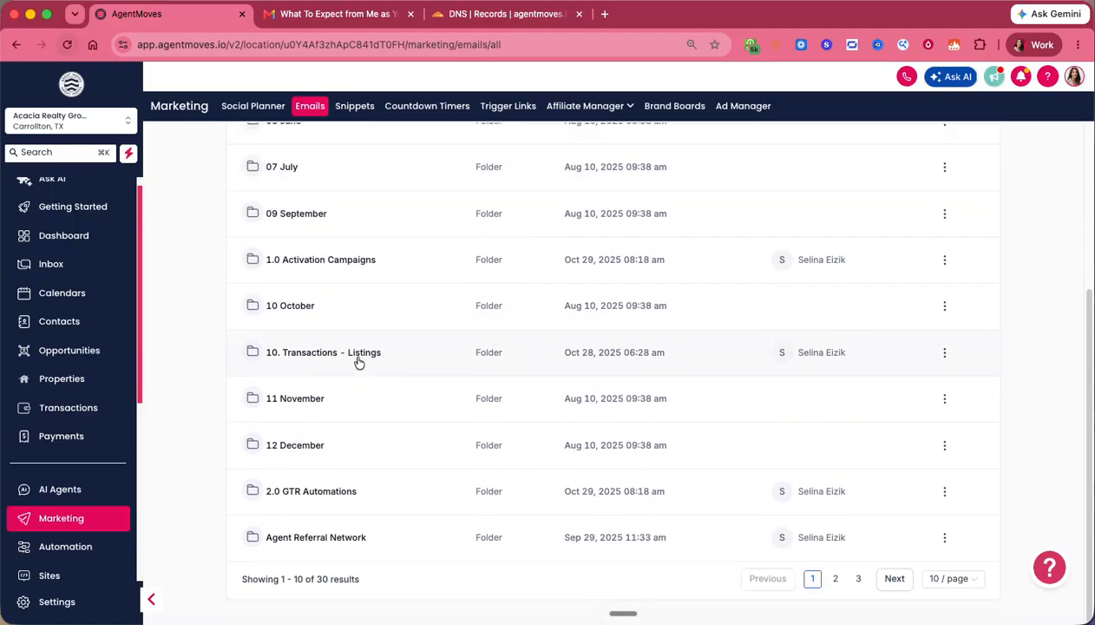
{"action": "scroll", "coordinate": [517, 357], "scroll_direction": "up", "scroll_amount": 3}
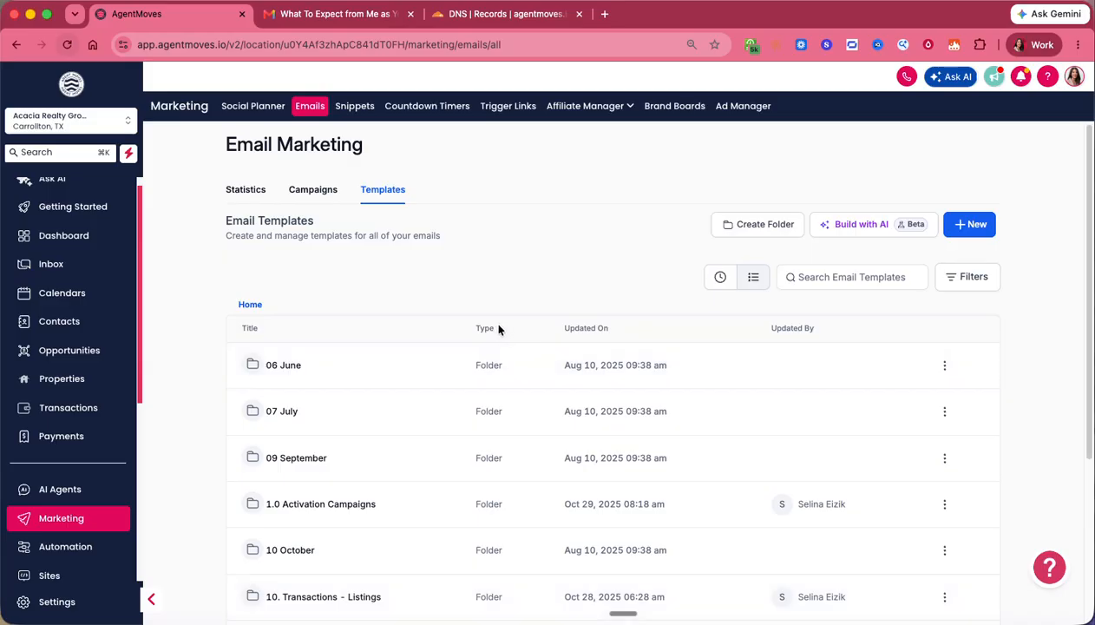
{"action": "left_click", "coordinate": [953, 225]}
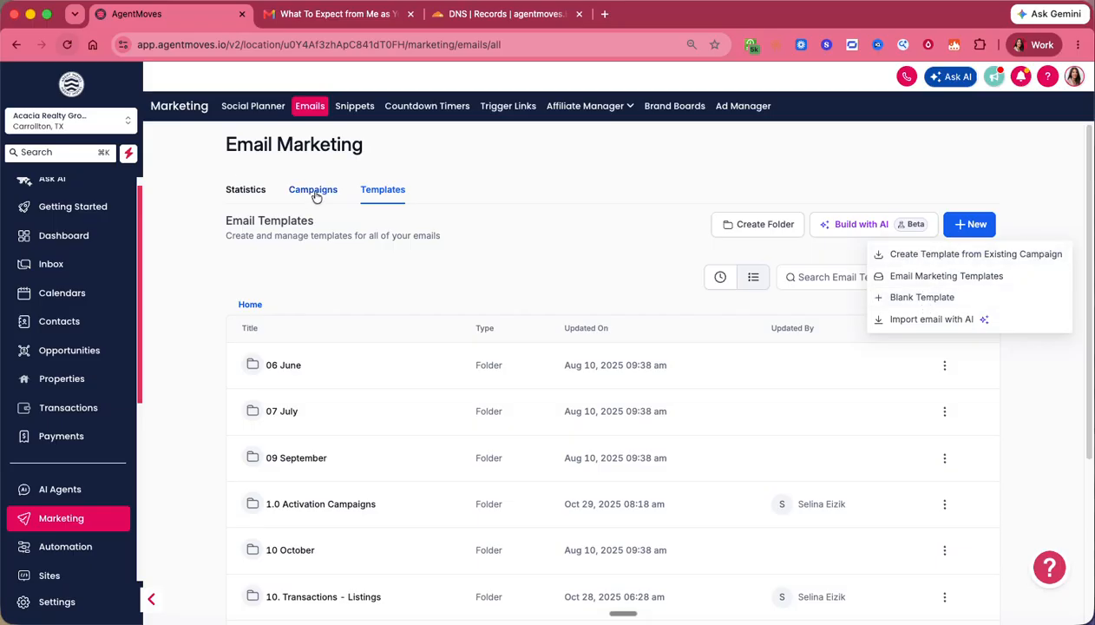
{"action": "left_click", "coordinate": [965, 277]}
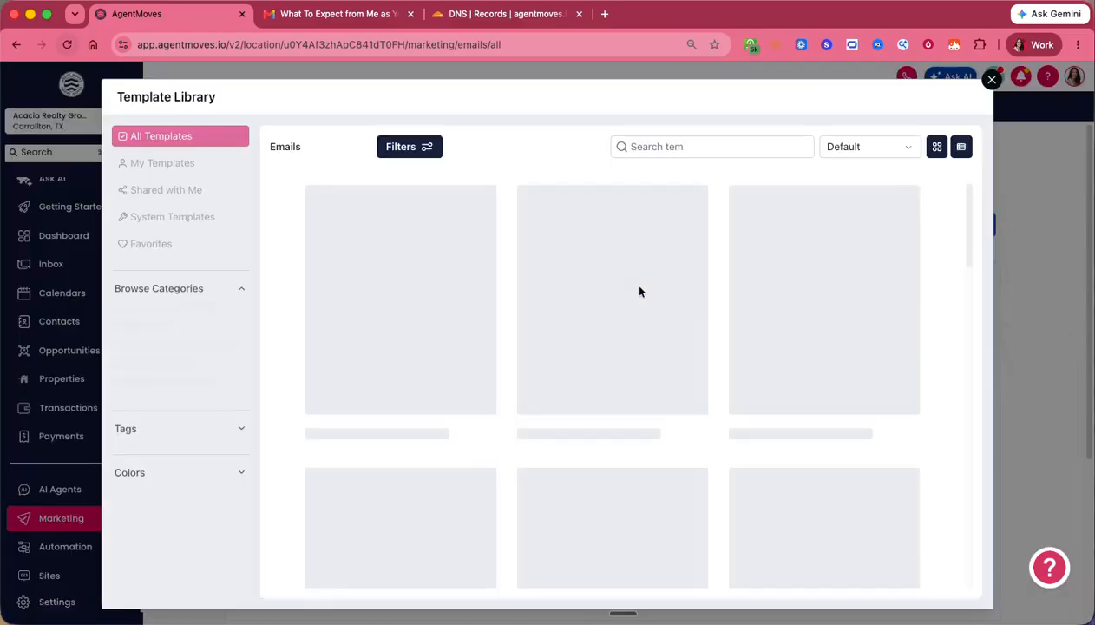
{"action": "scroll", "coordinate": [639, 362], "scroll_direction": "down", "scroll_amount": 2}
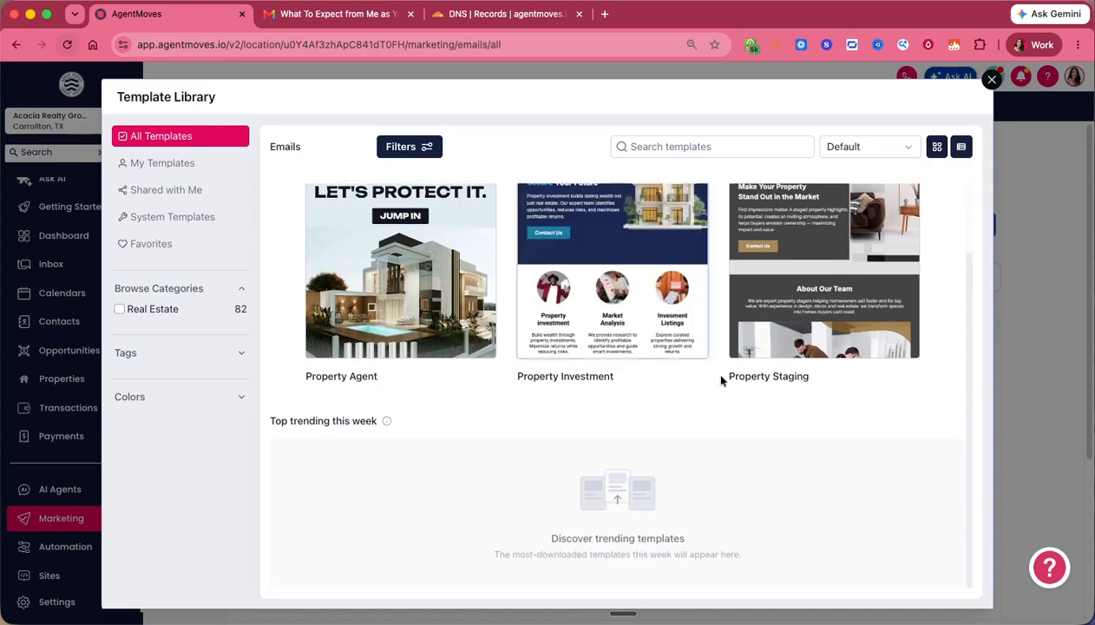
{"action": "scroll", "coordinate": [731, 372], "scroll_direction": "up", "scroll_amount": 2}
{"action": "left_click", "coordinate": [990, 80]}
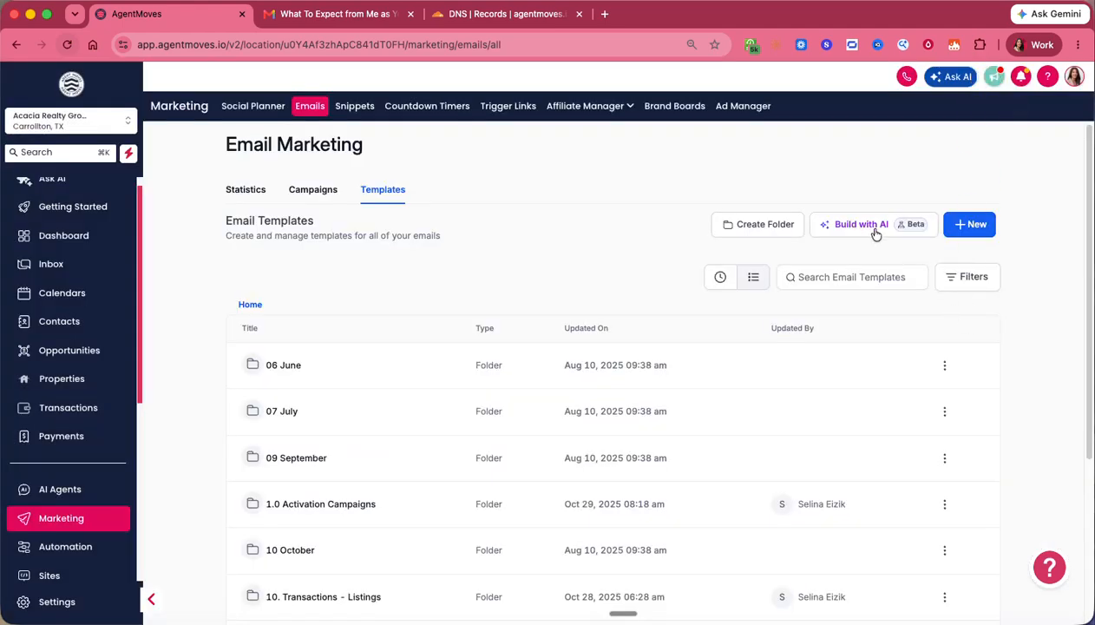
{"action": "left_click", "coordinate": [969, 225]}
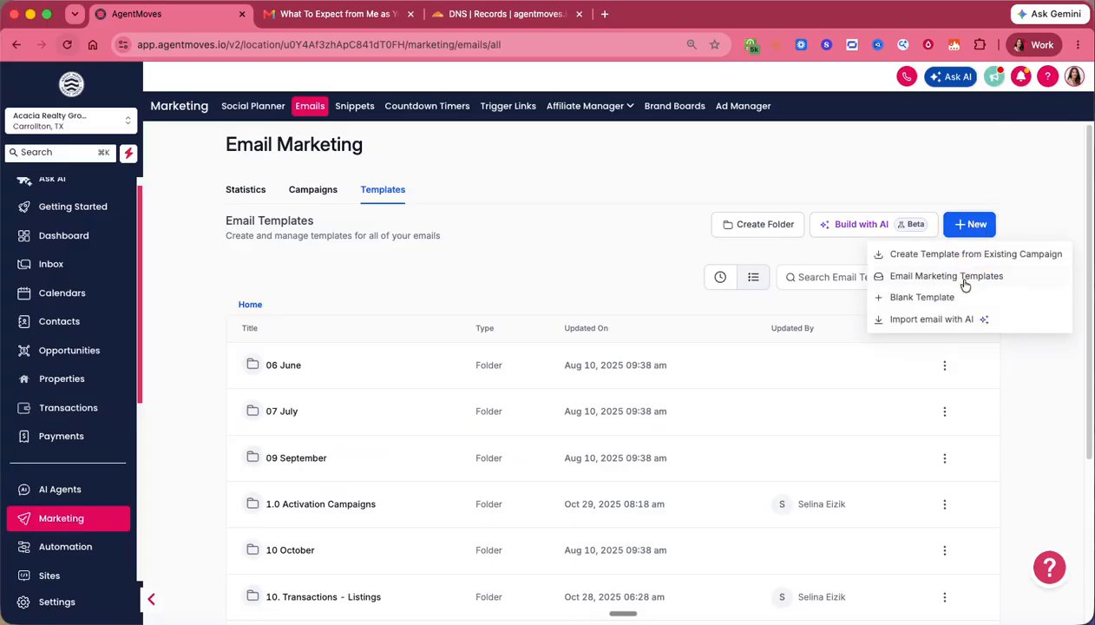
- Start an AI email import, review the Import from sources, and copy the generated receiving address
{"action": "left_click", "coordinate": [926, 327]}
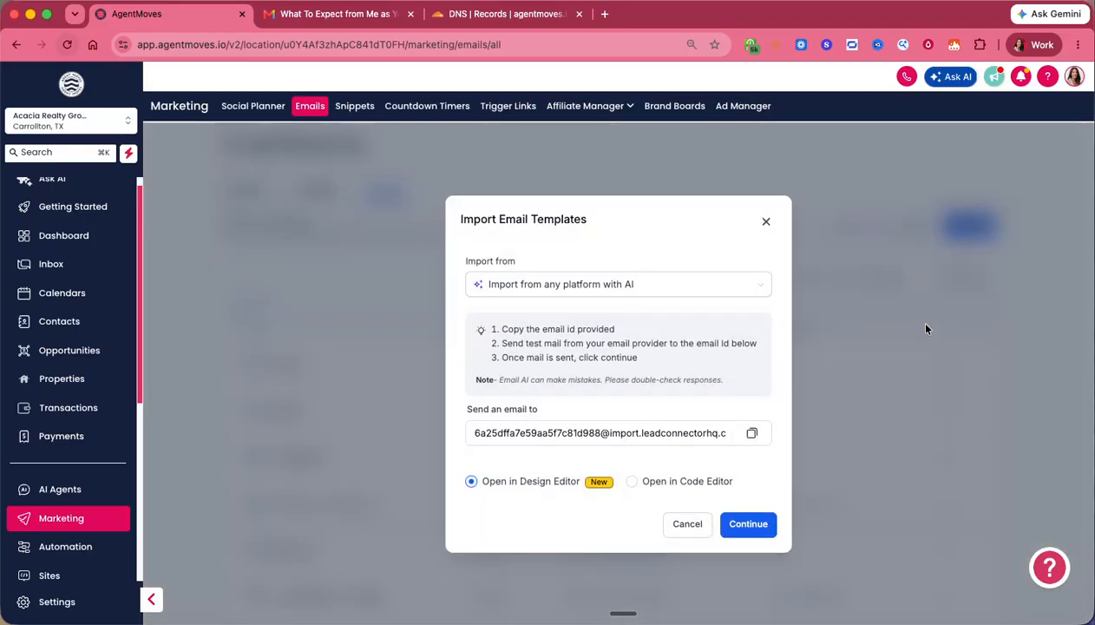
{"action": "left_click", "coordinate": [657, 287]}
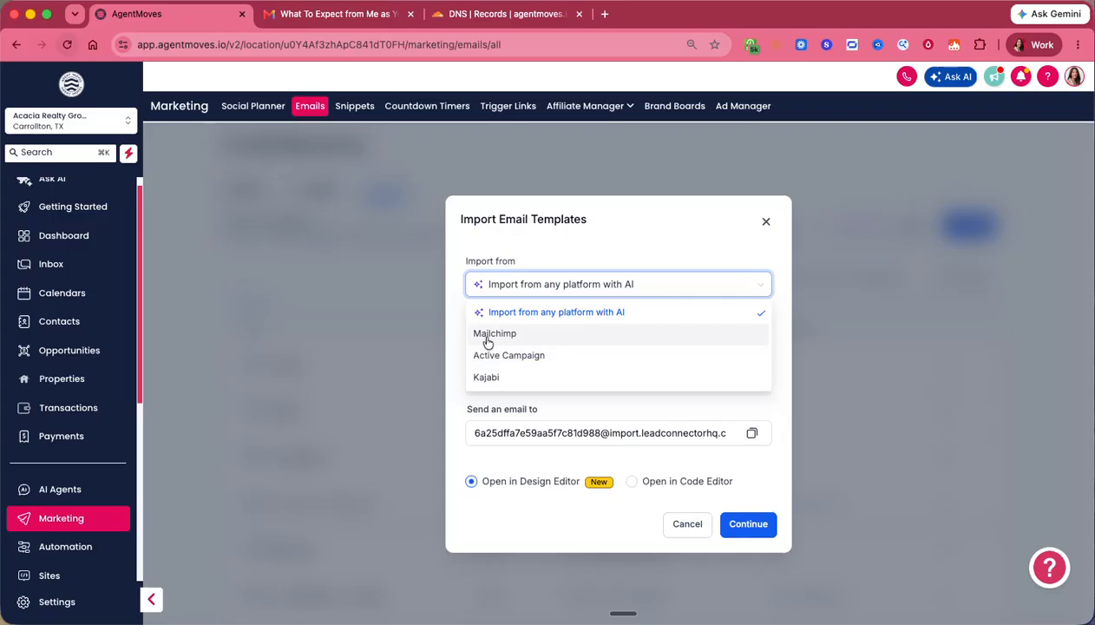
{"action": "left_click", "coordinate": [660, 253]}
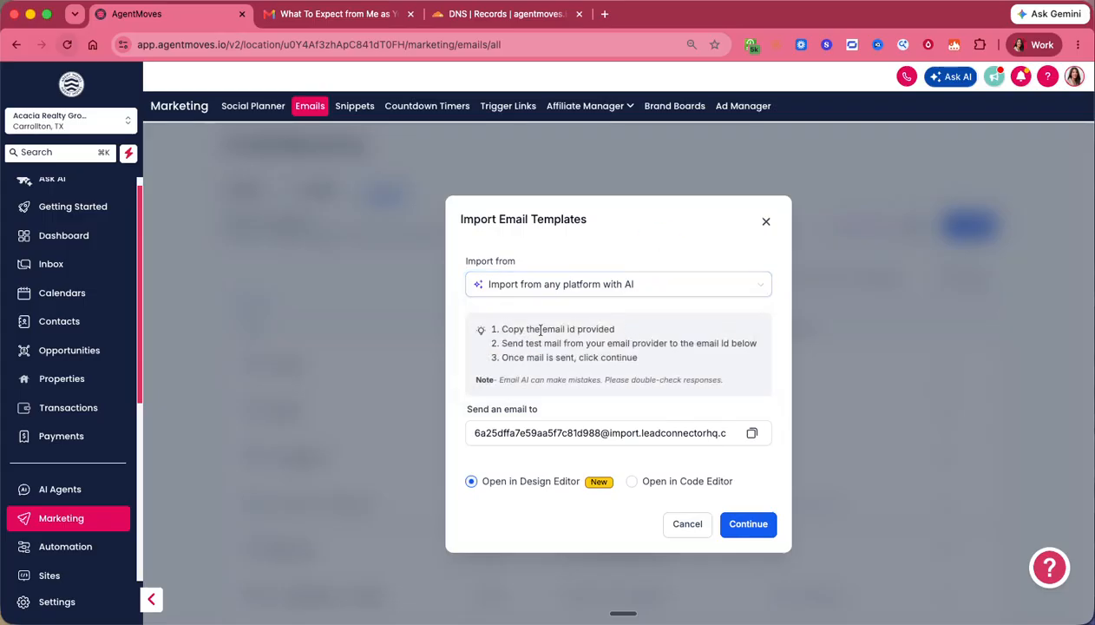
{"action": "left_click_drag", "start_coordinate": [502, 330], "coordinate": [598, 350]}
{"action": "left_click", "coordinate": [619, 285]}
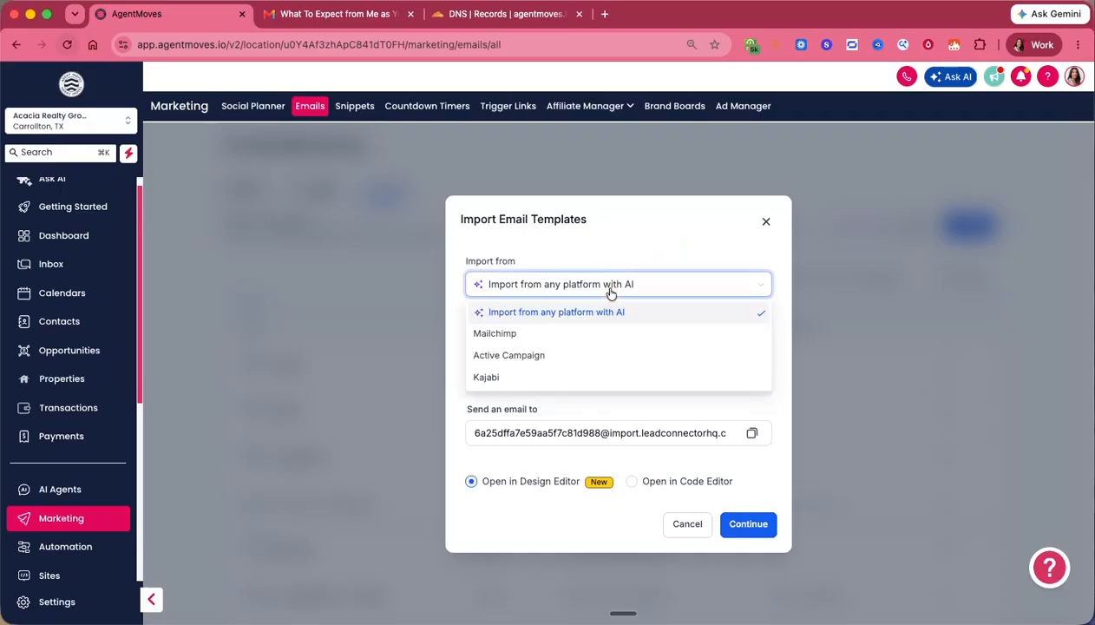
{"action": "left_click", "coordinate": [644, 251]}
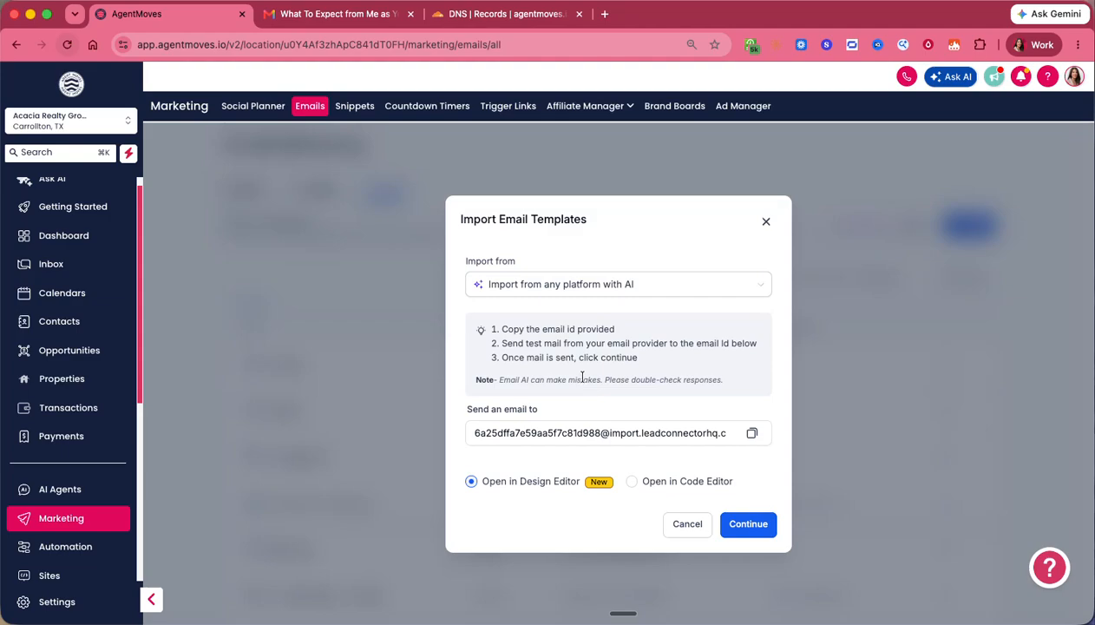
{"action": "triple_click", "coordinate": [540, 433]}
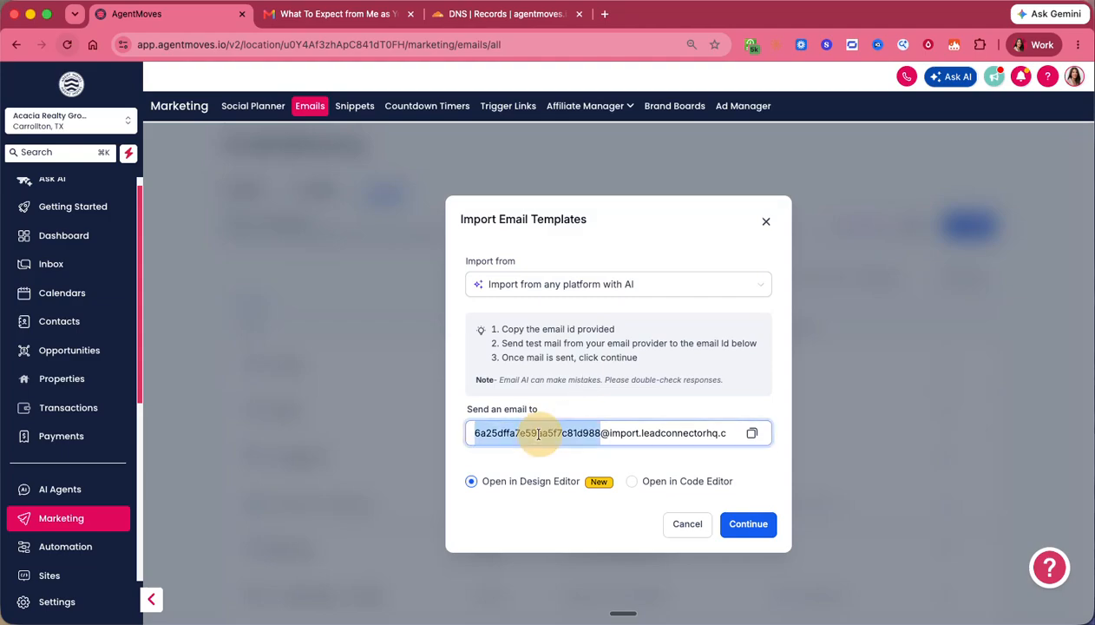
{"action": "left_click", "coordinate": [580, 432]}
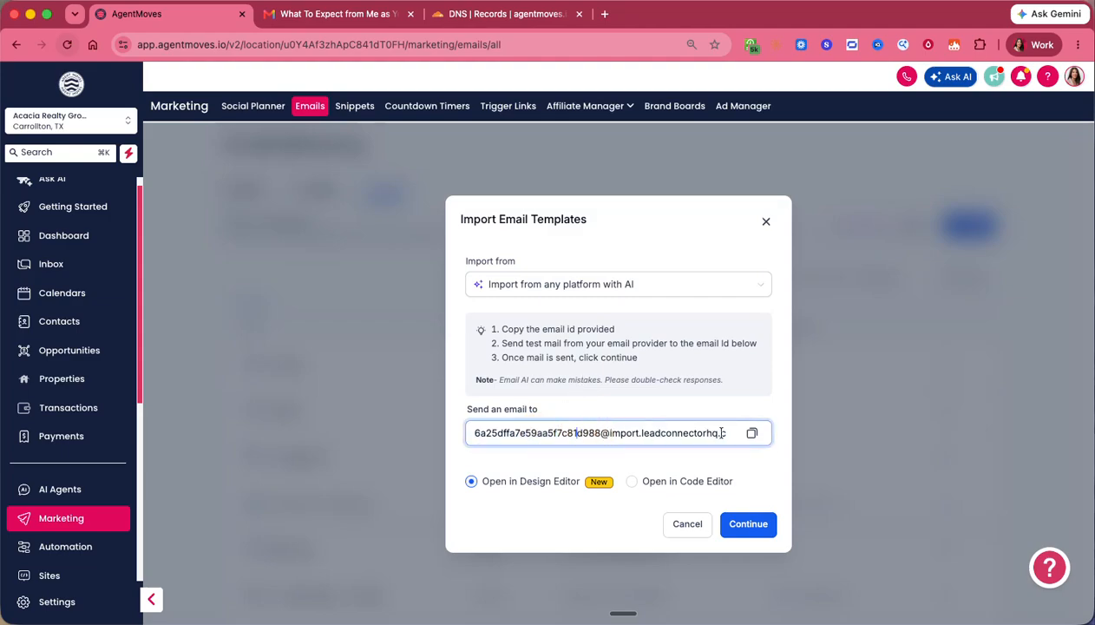
{"action": "left_click", "coordinate": [751, 432]}
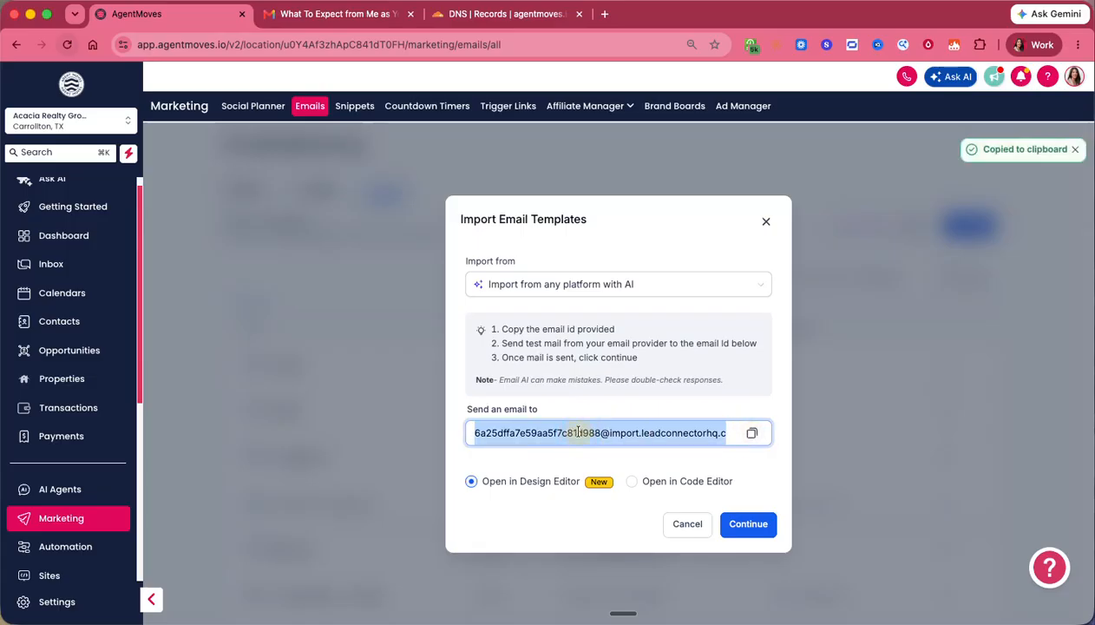
{"action": "left_click", "coordinate": [590, 459]}
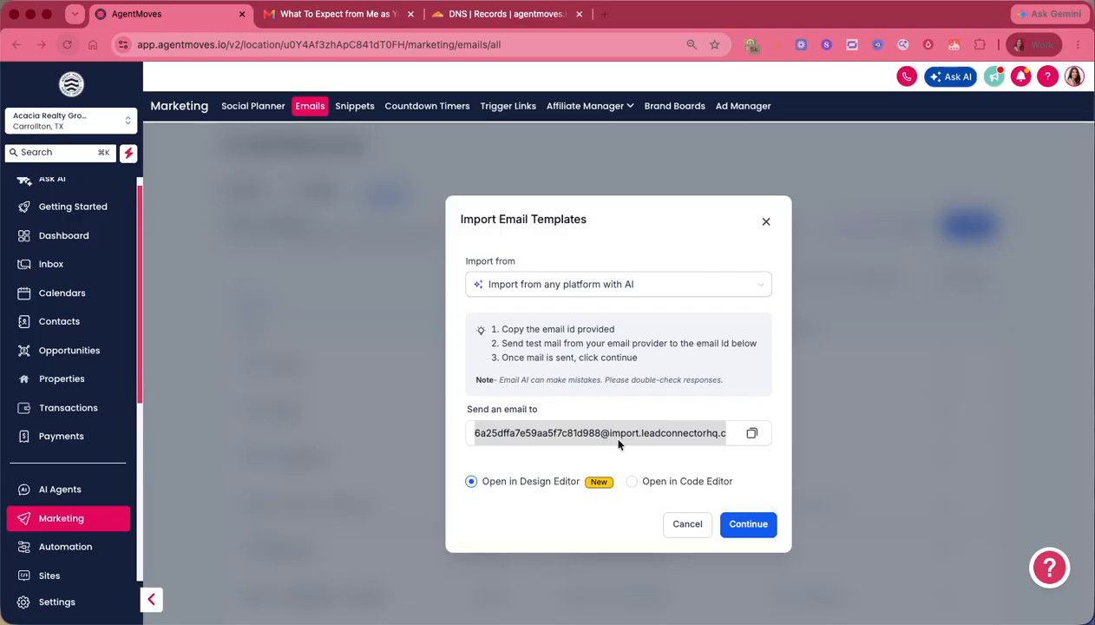
- Convert the sent email into the 'May Insights with Micah W' template and open it in the builder
{"action": "left_click", "coordinate": [747, 525]}
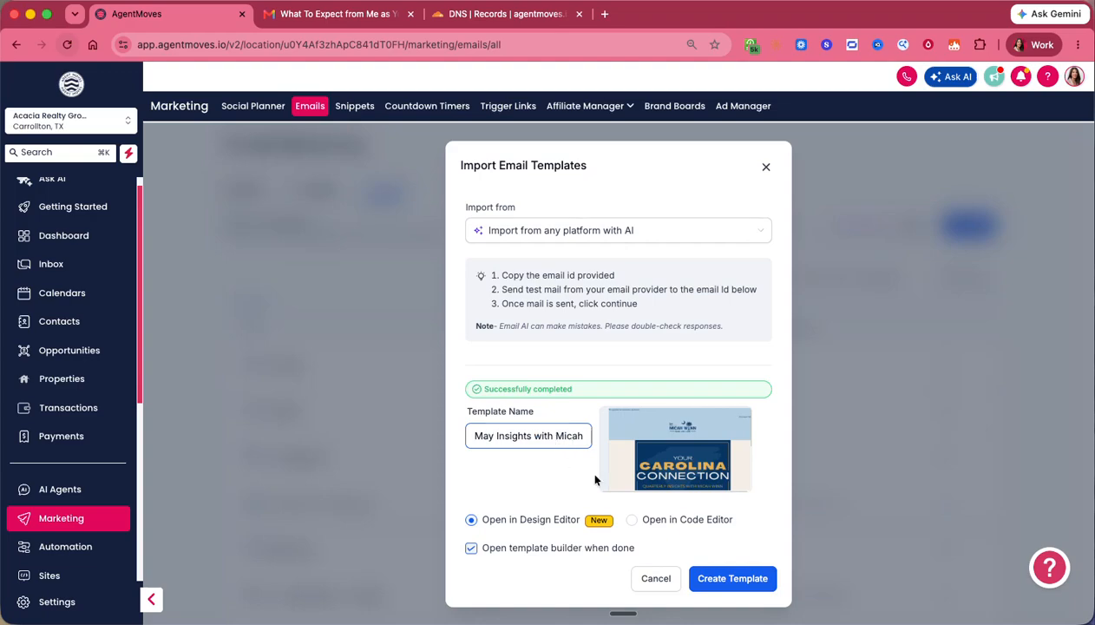
{"action": "scroll", "coordinate": [738, 474], "scroll_direction": "down", "scroll_amount": 2}
{"action": "scroll", "coordinate": [734, 475], "scroll_direction": "down", "scroll_amount": 3}
{"action": "scroll", "coordinate": [725, 463], "scroll_direction": "up", "scroll_amount": 5}
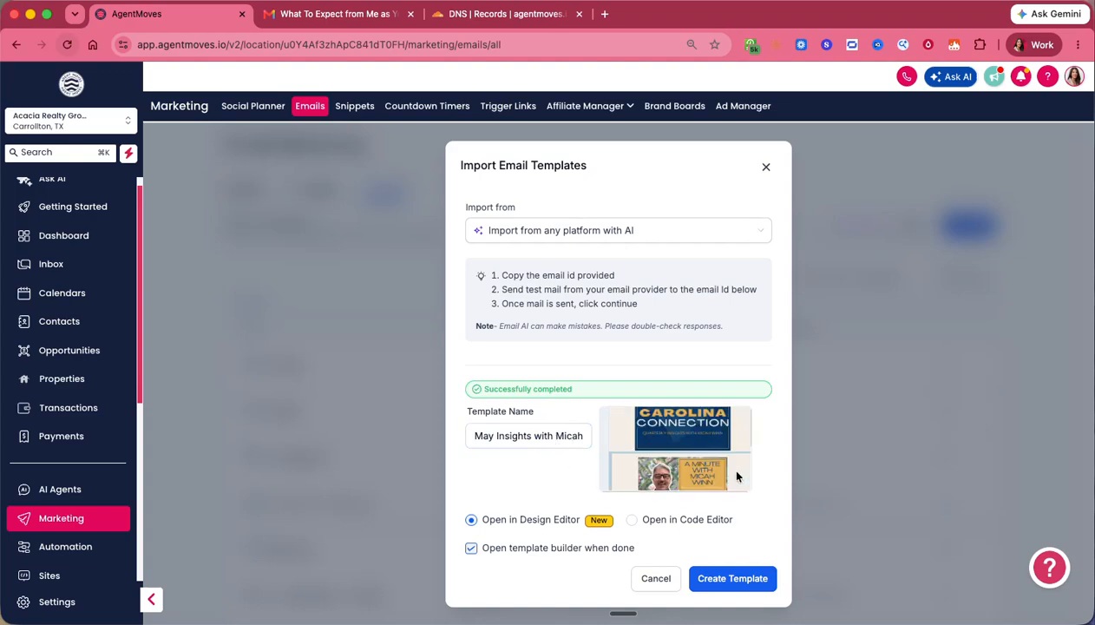
{"action": "left_click", "coordinate": [707, 577]}
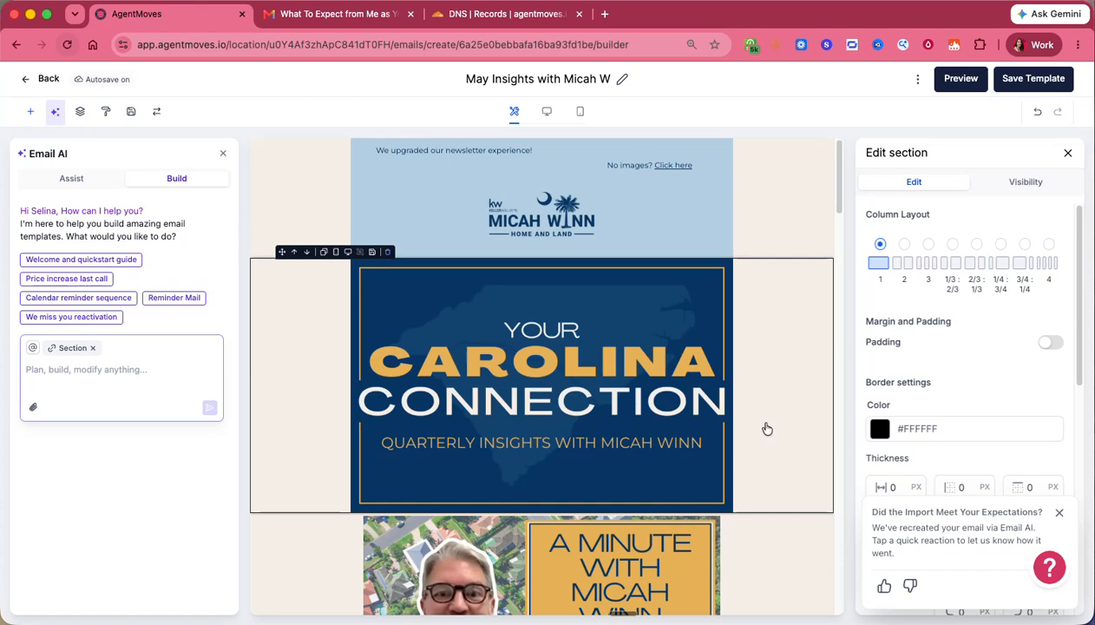
- Change the template title from the May Insights name to 'Sample - Realtor Template'
{"action": "left_click", "coordinate": [554, 224]}
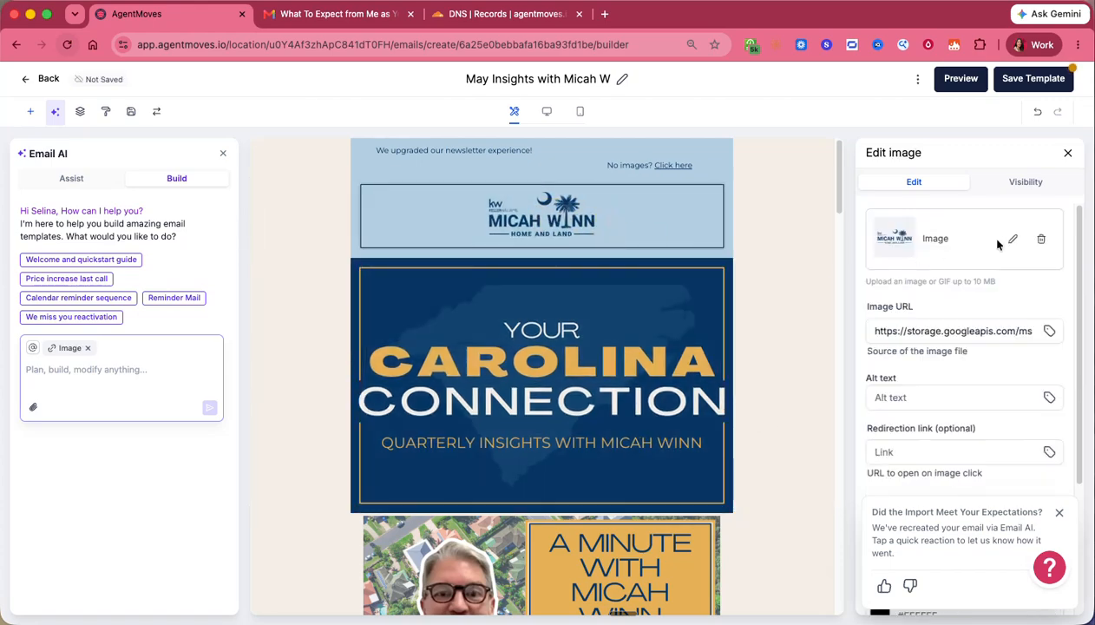
{"action": "left_click", "coordinate": [559, 207]}
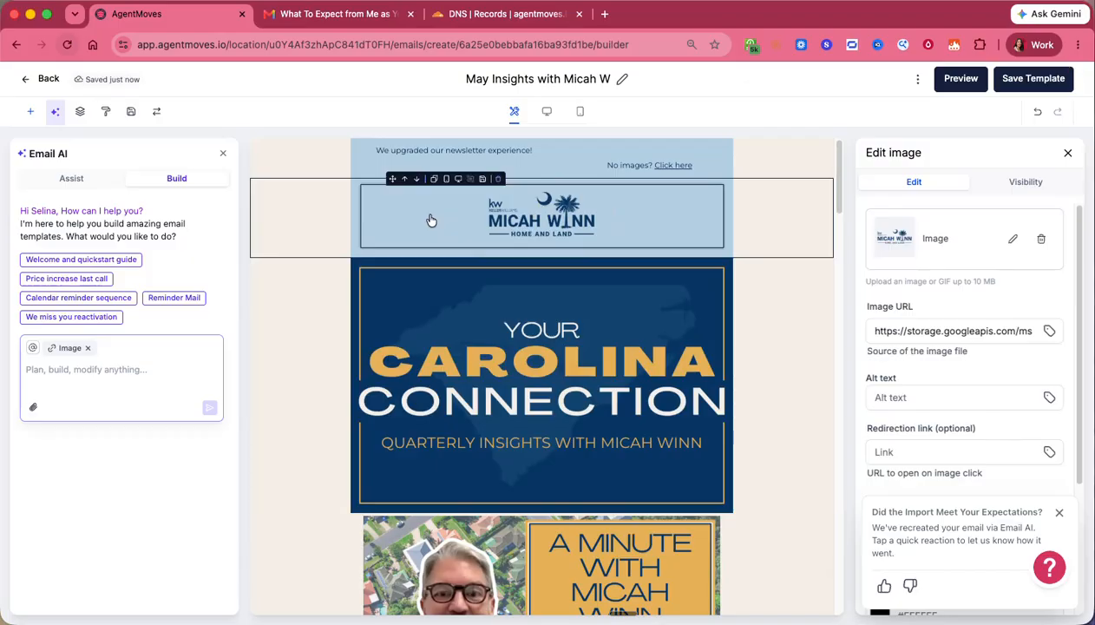
{"action": "left_click", "coordinate": [575, 79]}
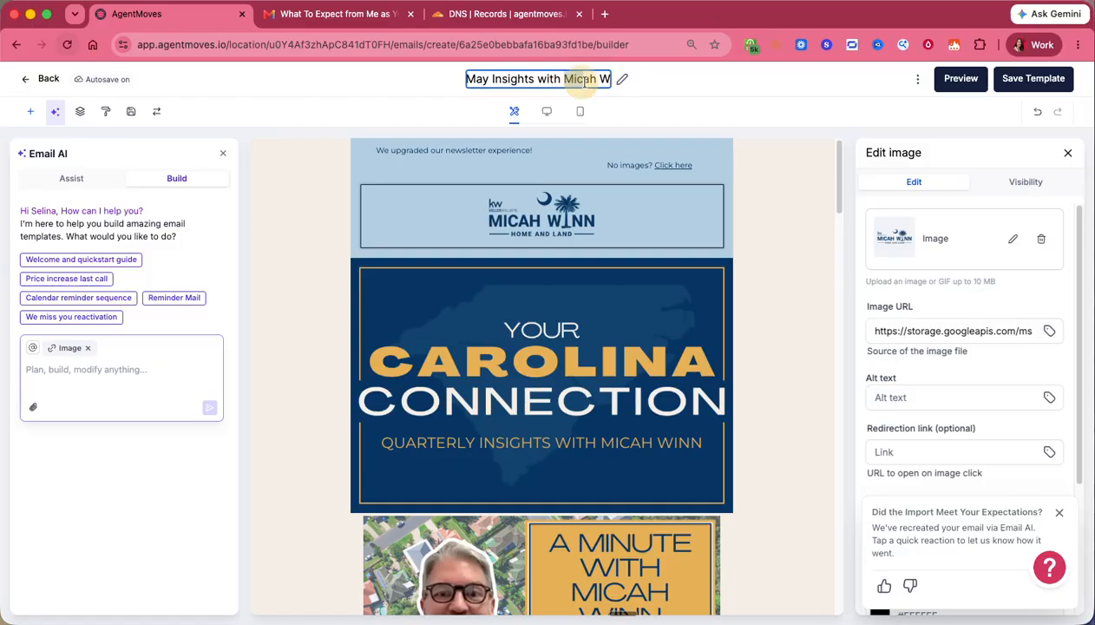
{"action": "key", "text": "BackSpace"}
{"action": "key", "text": "BackSpace"}
{"action": "key", "text": "BackSpace"}
{"action": "key", "text": "BackSpace"}
{"action": "key", "text": "BackSpace"}
{"action": "key", "text": "BackSpace"}
{"action": "key", "text": "BackSpace"}
{"action": "key", "text": "BackSpace"}
{"action": "key", "text": "BackSpace"}
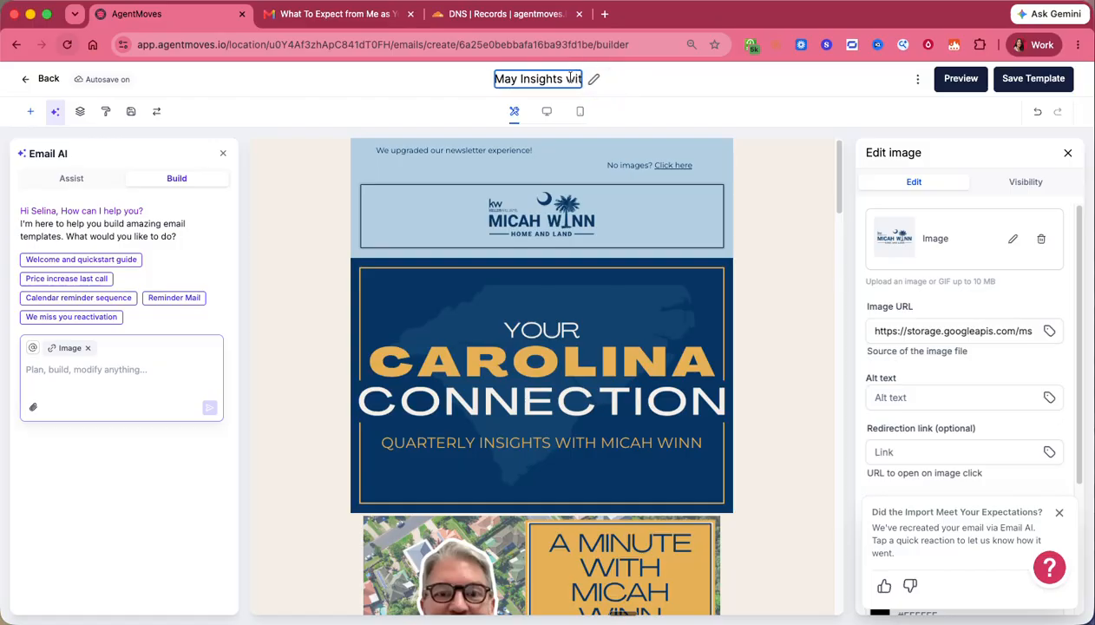
{"action": "triple_click", "coordinate": [569, 78]}
{"action": "type", "text": "Sample"}
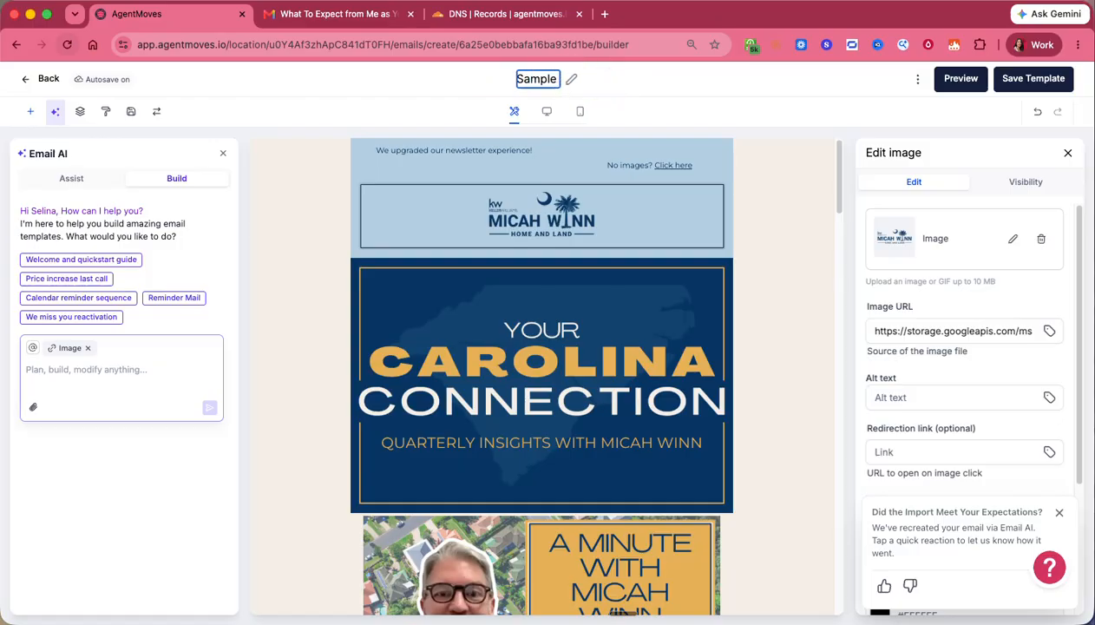
{"action": "type", "text": " -"}
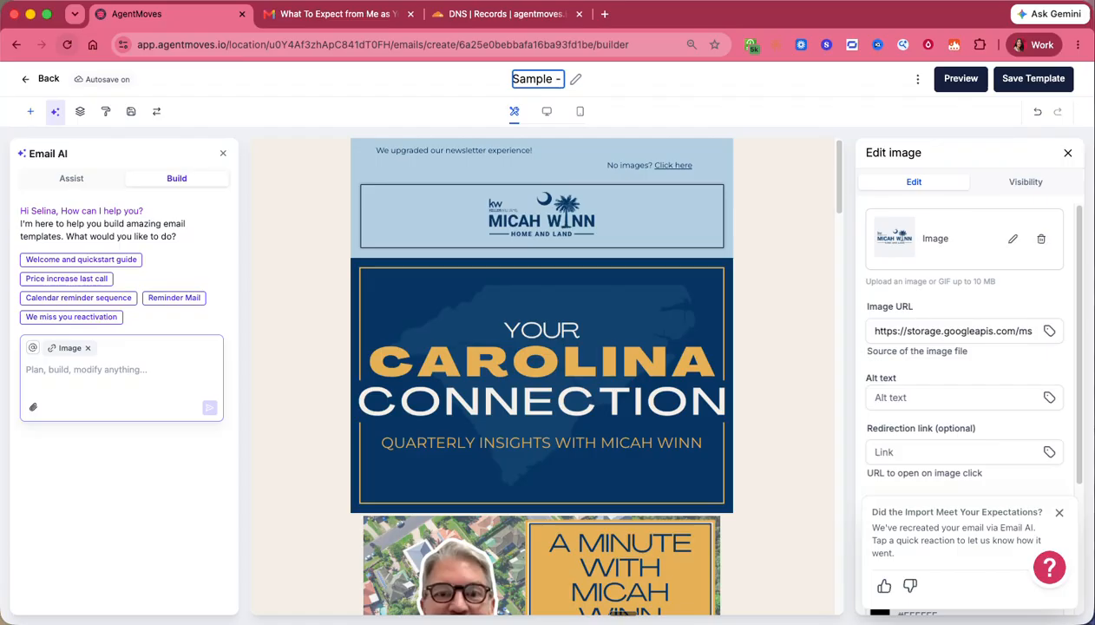
{"action": "type", "text": "Re"}
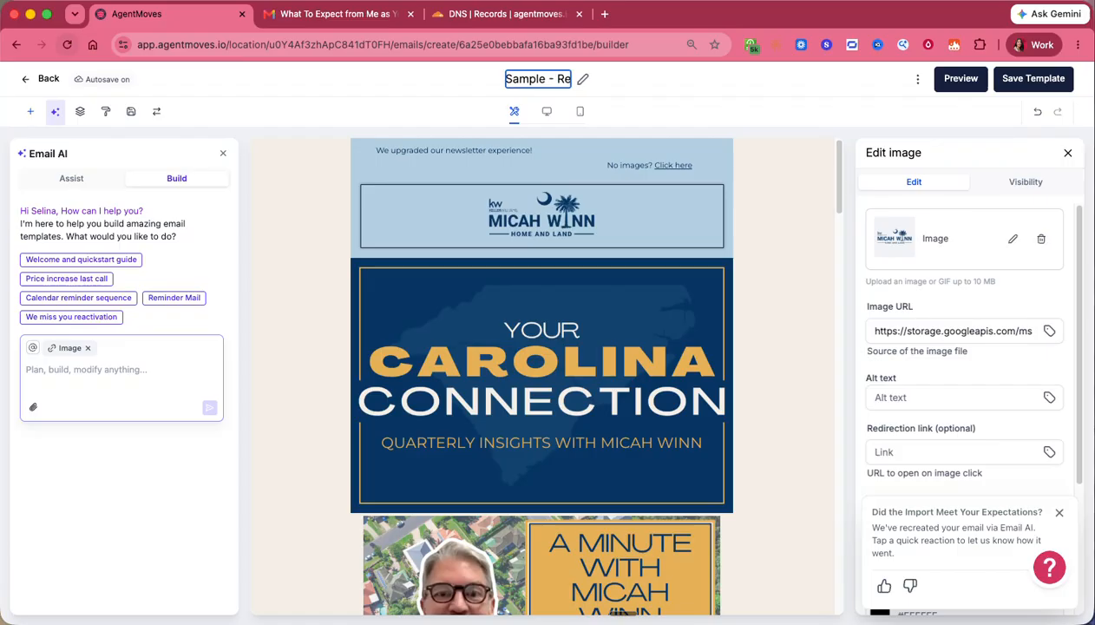
{"action": "type", "text": "altor Template"}
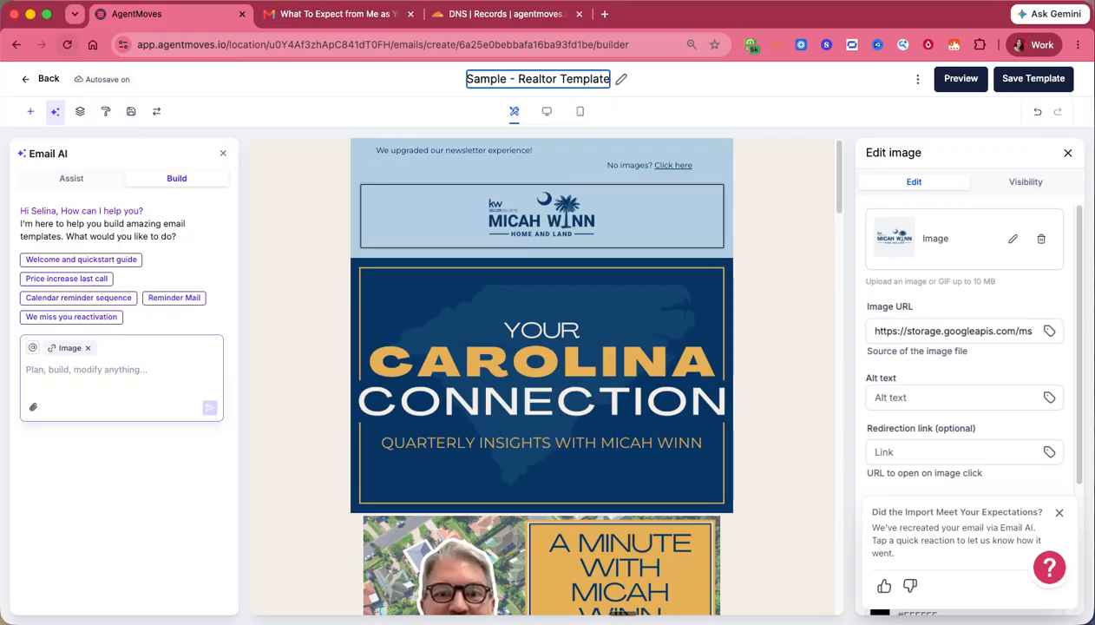
{"action": "left_click", "coordinate": [753, 219]}
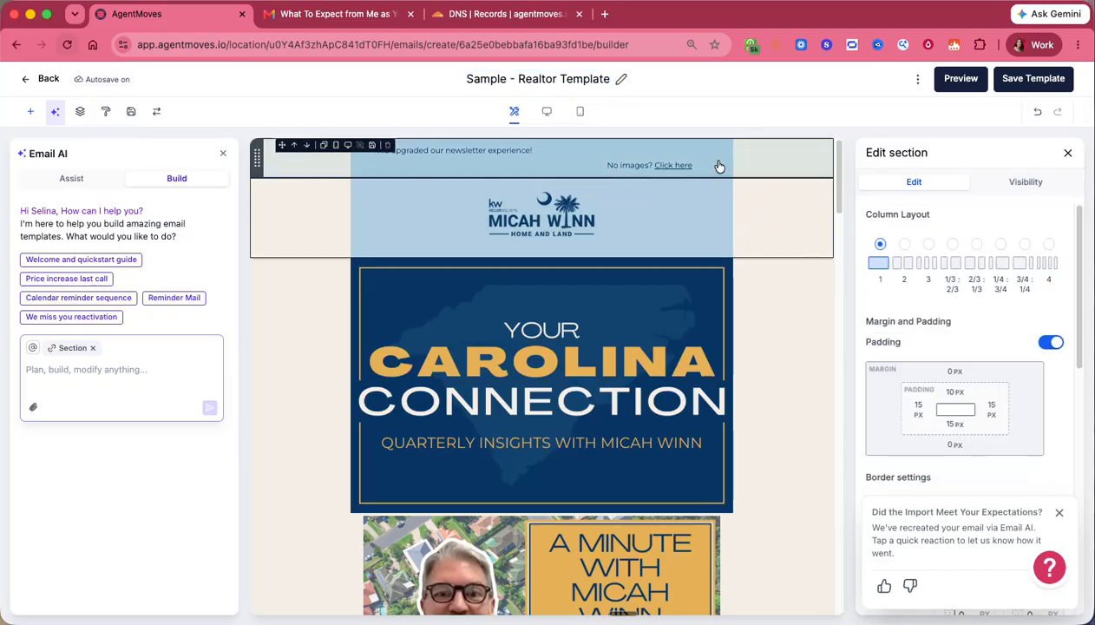
- Replace the header logo with the house-icon real estate logo from Brand Boards > Classic
{"action": "left_click", "coordinate": [622, 223]}
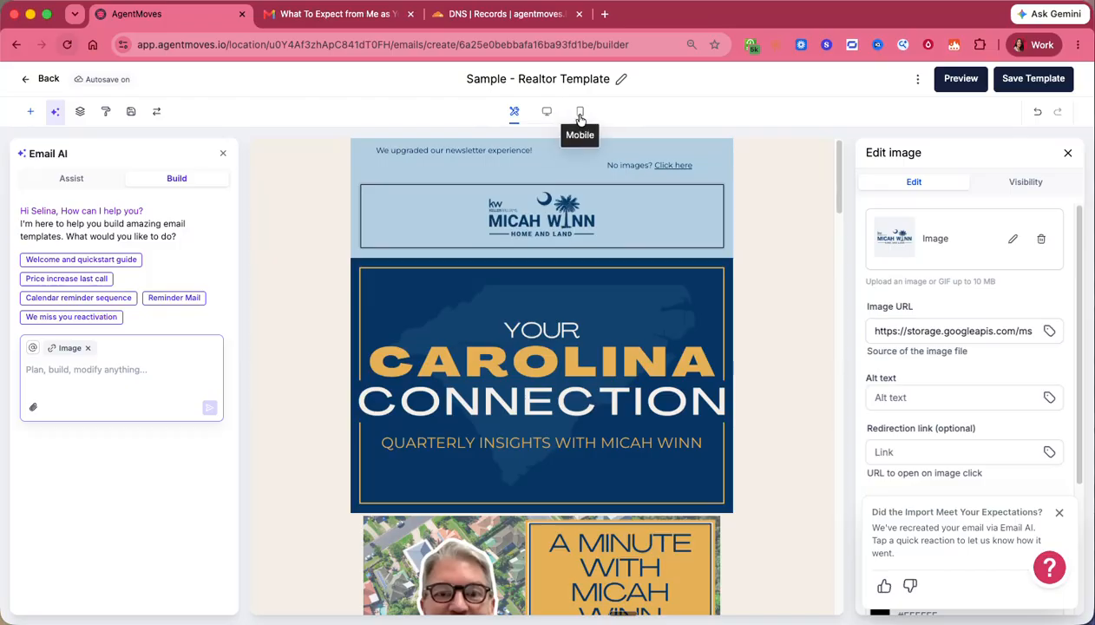
{"action": "left_click", "coordinate": [580, 117]}
{"action": "left_click", "coordinate": [546, 113]}
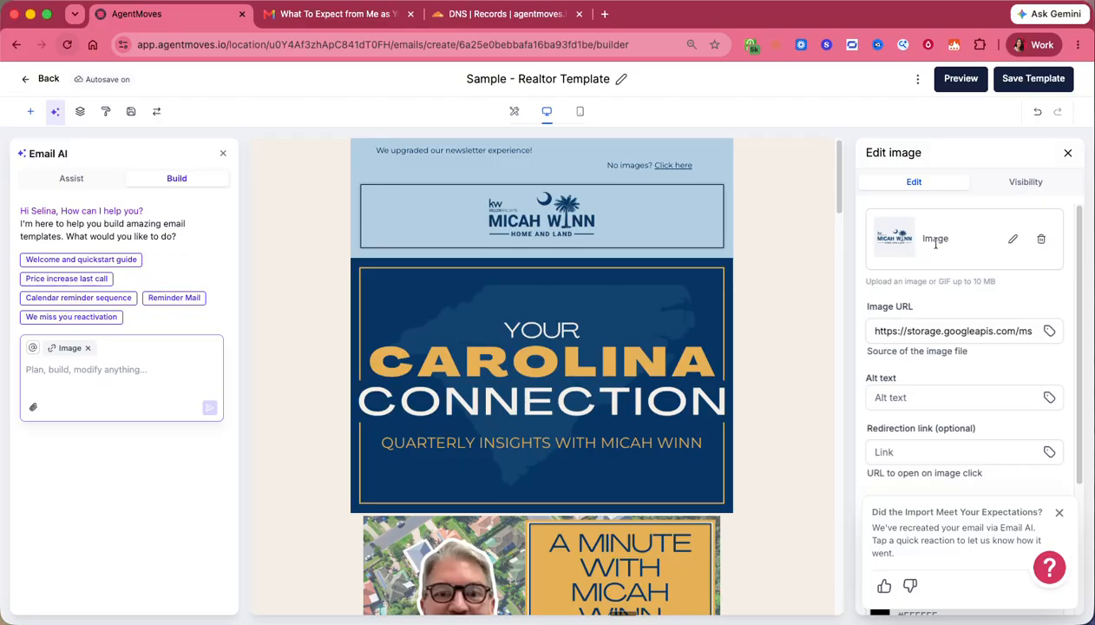
{"action": "left_click", "coordinate": [1014, 243]}
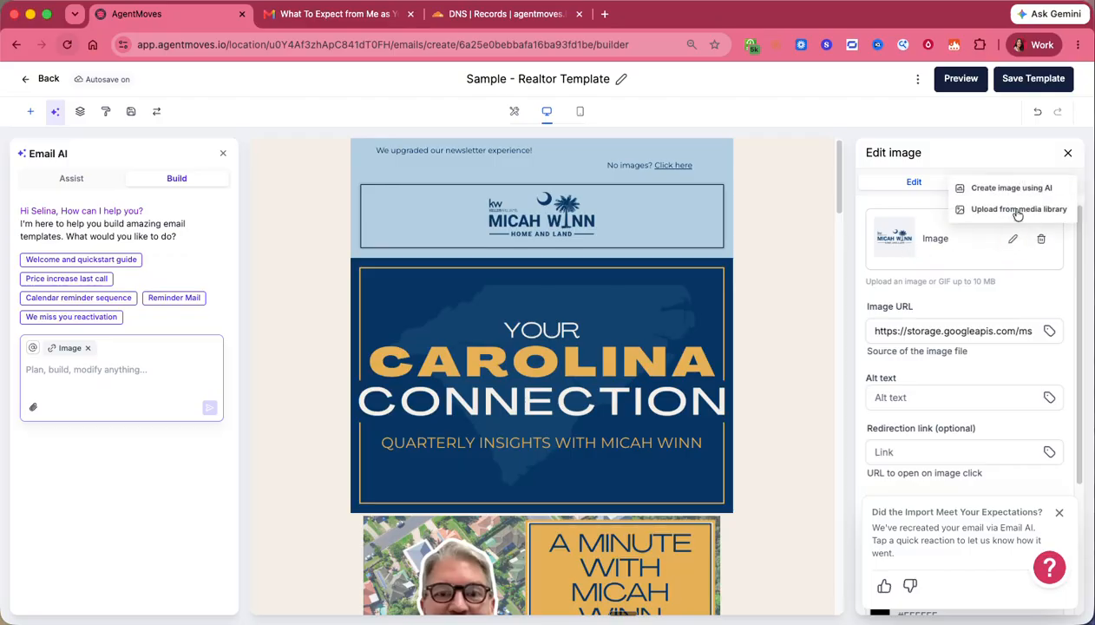
{"action": "left_click", "coordinate": [1000, 210]}
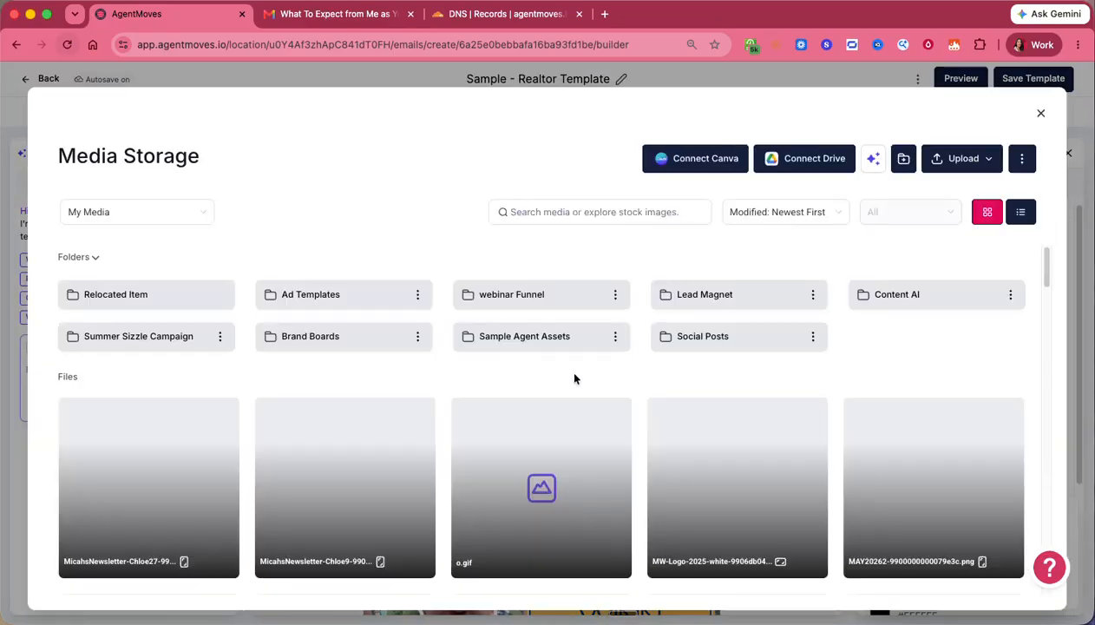
{"action": "left_click", "coordinate": [323, 338]}
{"action": "left_click", "coordinate": [281, 307]}
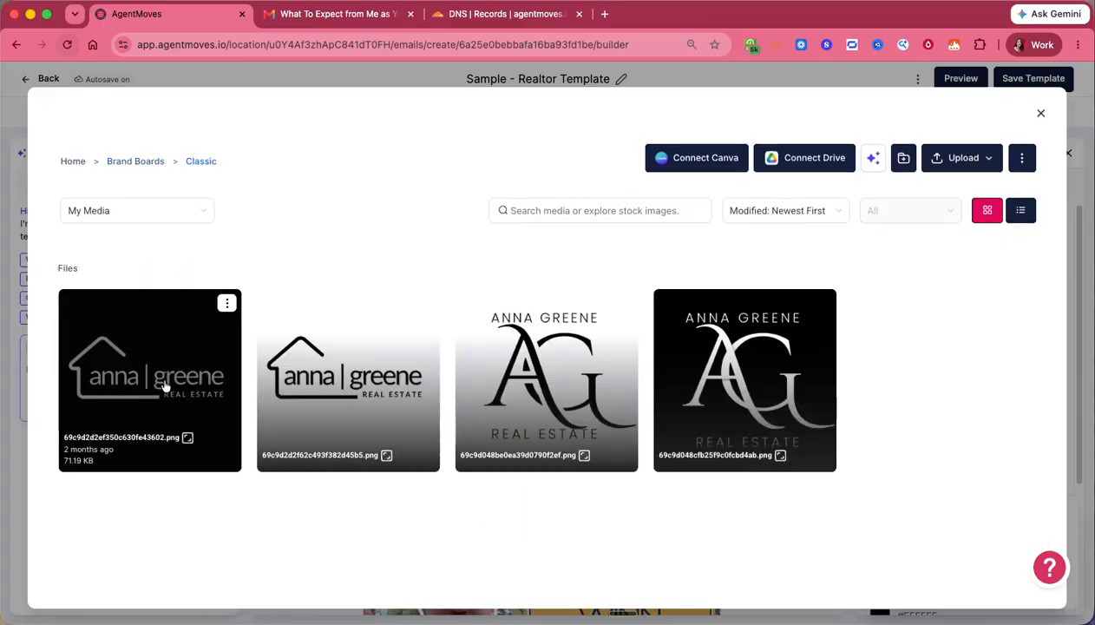
{"action": "left_click", "coordinate": [161, 374]}
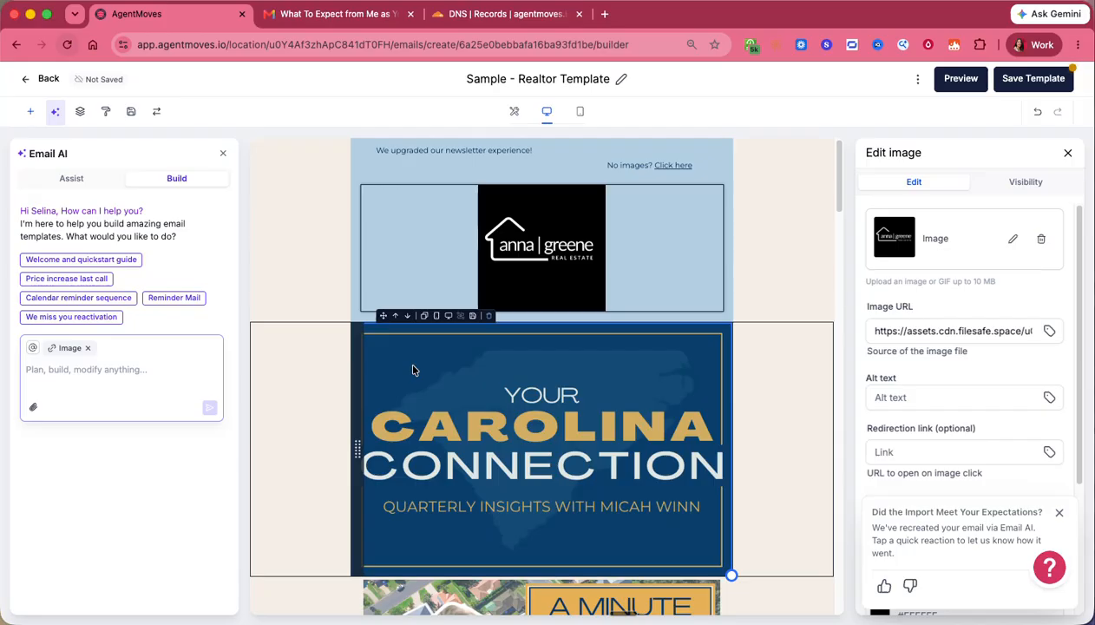
- Try the AI image generator, browse the media library again, then select the Carolina Connection banner
{"action": "left_click", "coordinate": [1012, 240]}
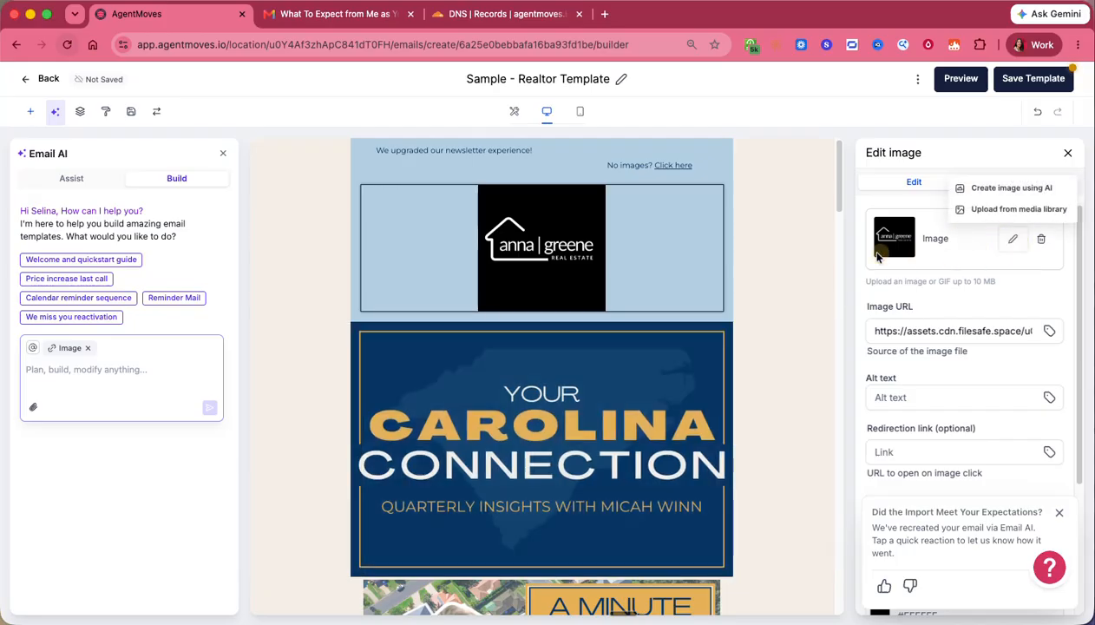
{"action": "left_click", "coordinate": [994, 187]}
{"action": "left_click", "coordinate": [627, 577]}
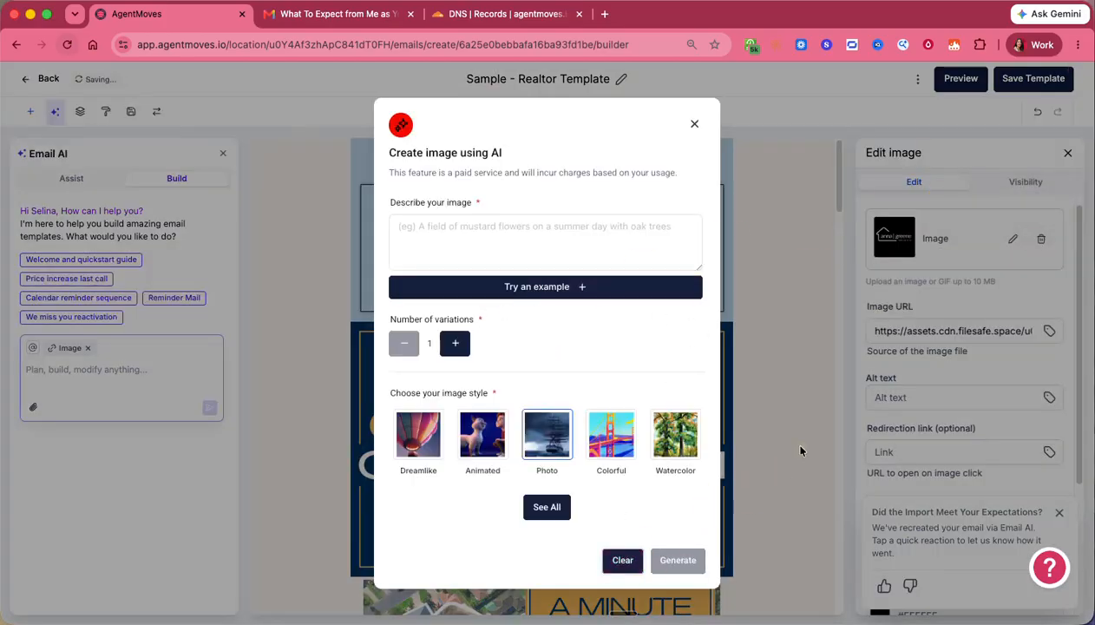
{"action": "left_click", "coordinate": [697, 119]}
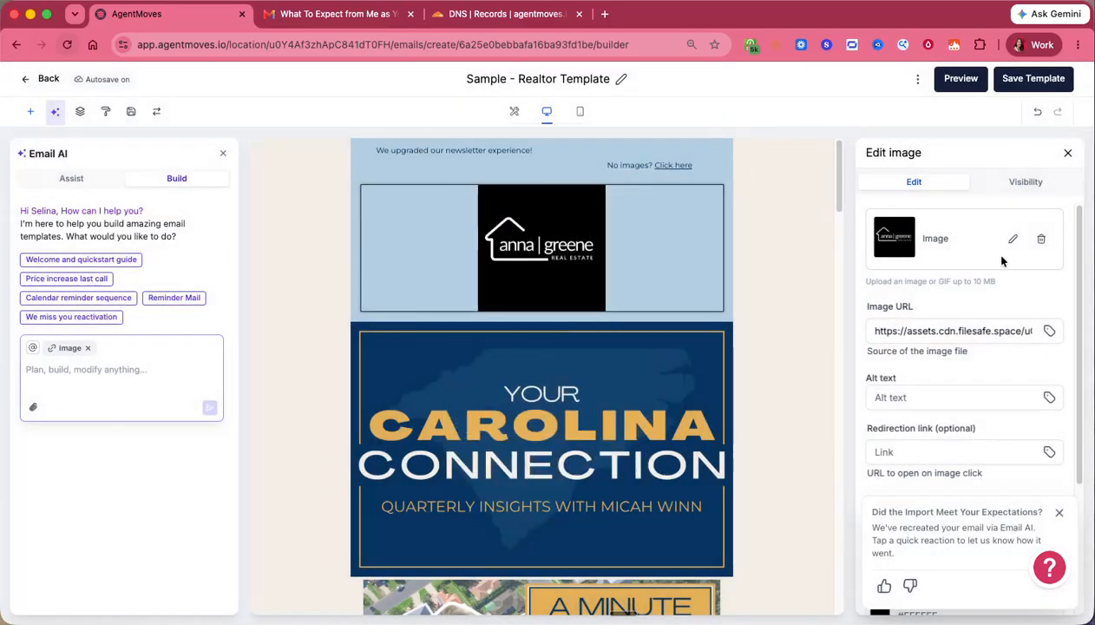
{"action": "left_click", "coordinate": [1012, 239]}
{"action": "left_click", "coordinate": [1003, 210]}
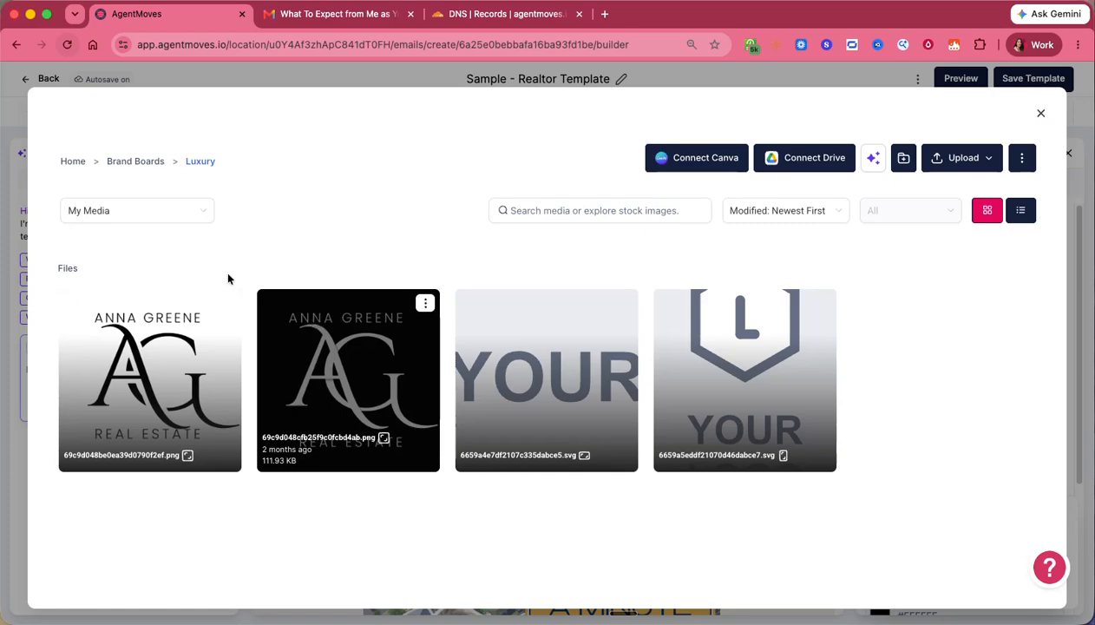
{"action": "left_click", "coordinate": [135, 161]}
{"action": "left_click", "coordinate": [73, 161]}
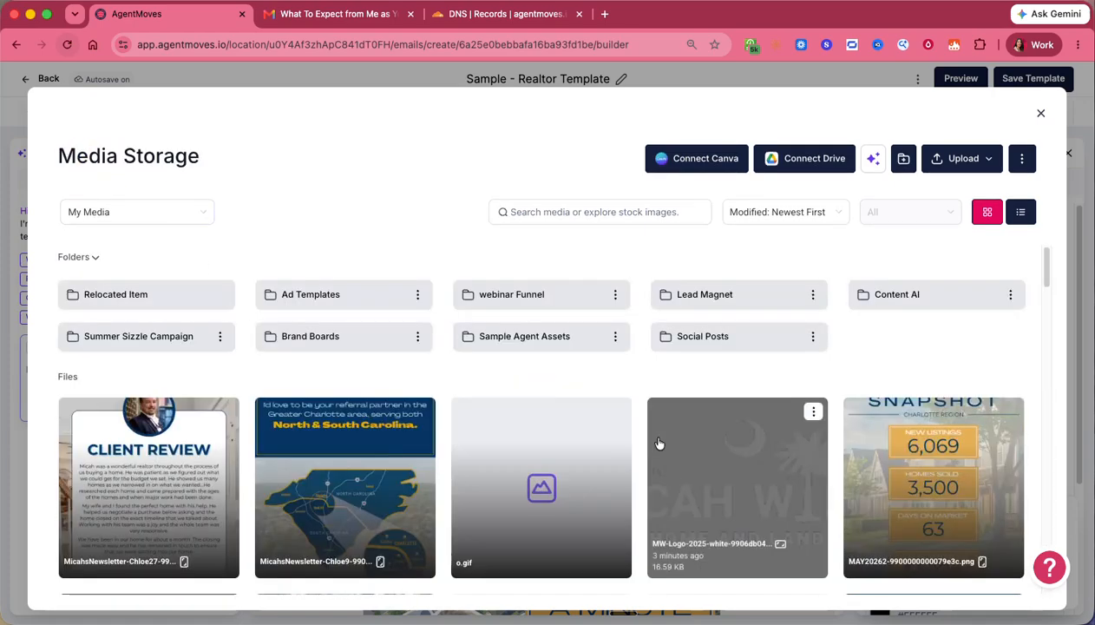
{"action": "scroll", "coordinate": [652, 430], "scroll_direction": "down", "scroll_amount": 6}
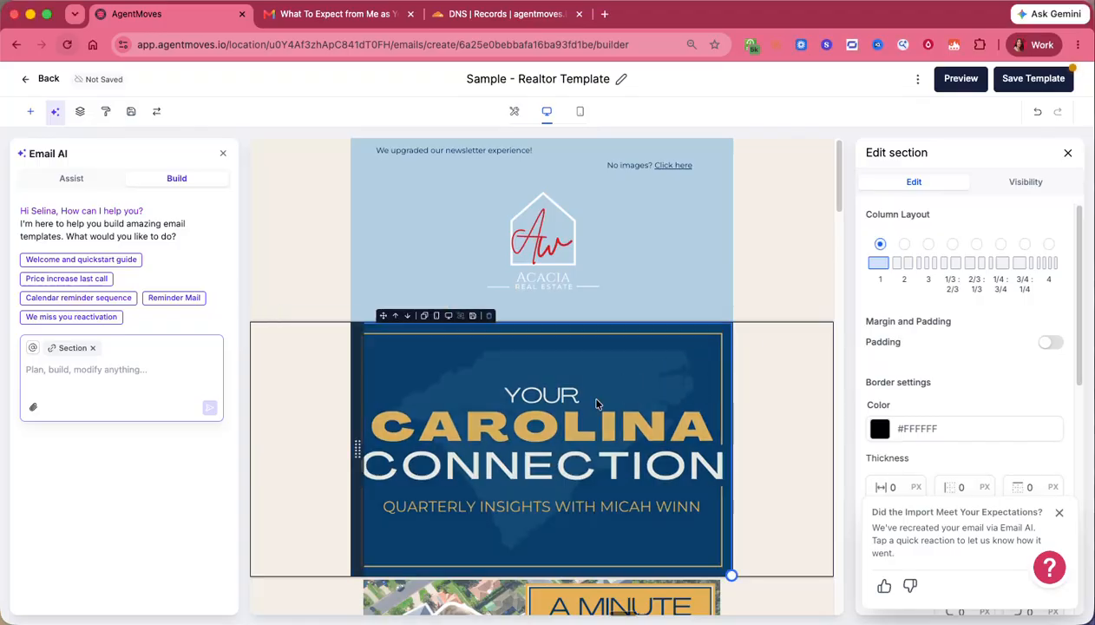
{"action": "left_click", "coordinate": [632, 394]}
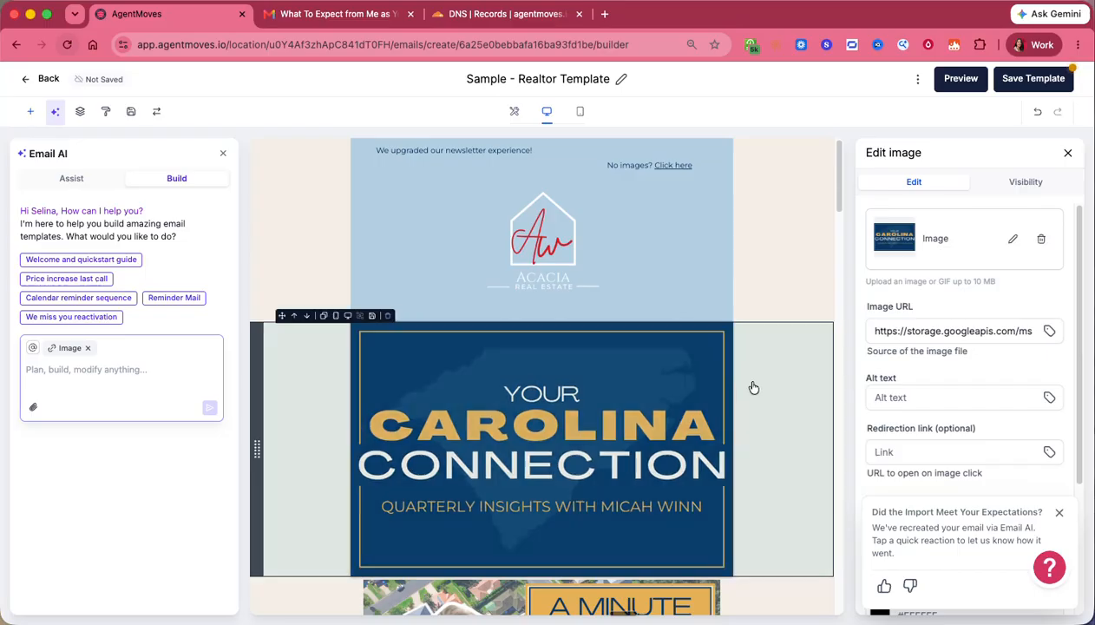
- Replace the intro paragraph with 'Sample text is here,' followed by a new line
{"action": "scroll", "coordinate": [757, 385], "scroll_direction": "down", "scroll_amount": 7}
{"action": "triple_click", "coordinate": [560, 323]}
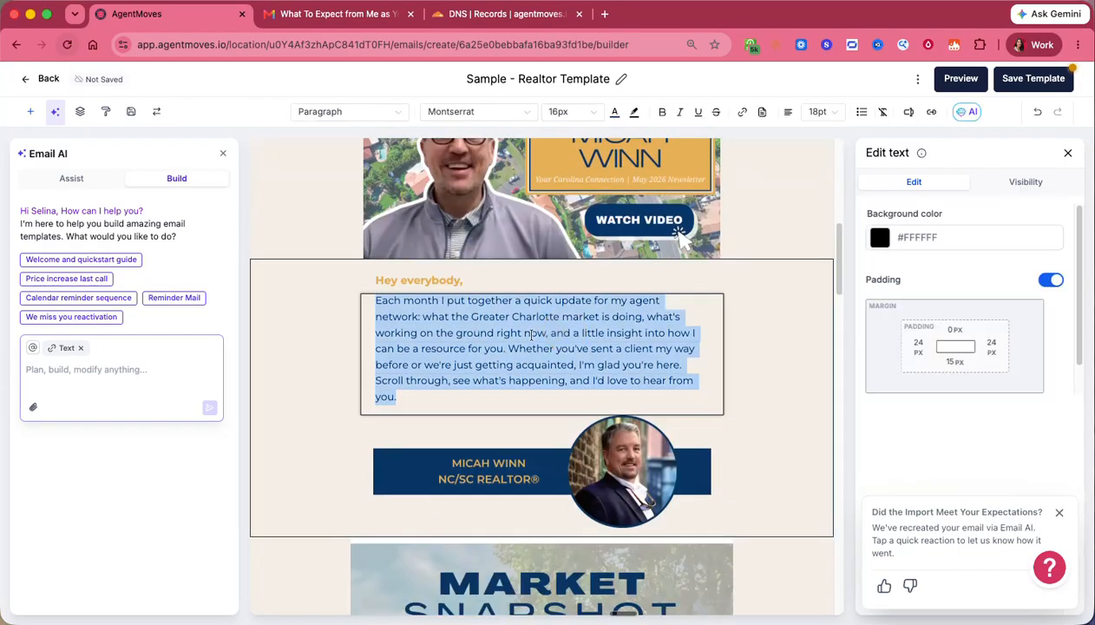
{"action": "type", "text": "Sample tet"}
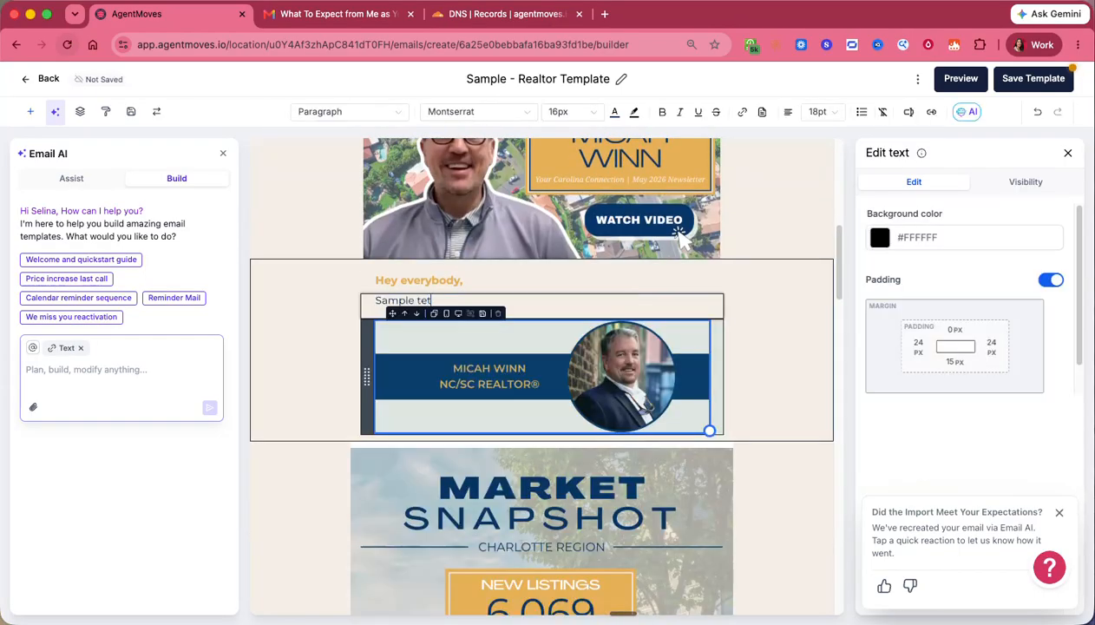
{"action": "type", "text": "t is hhere,"}
{"action": "key", "text": "Return"}
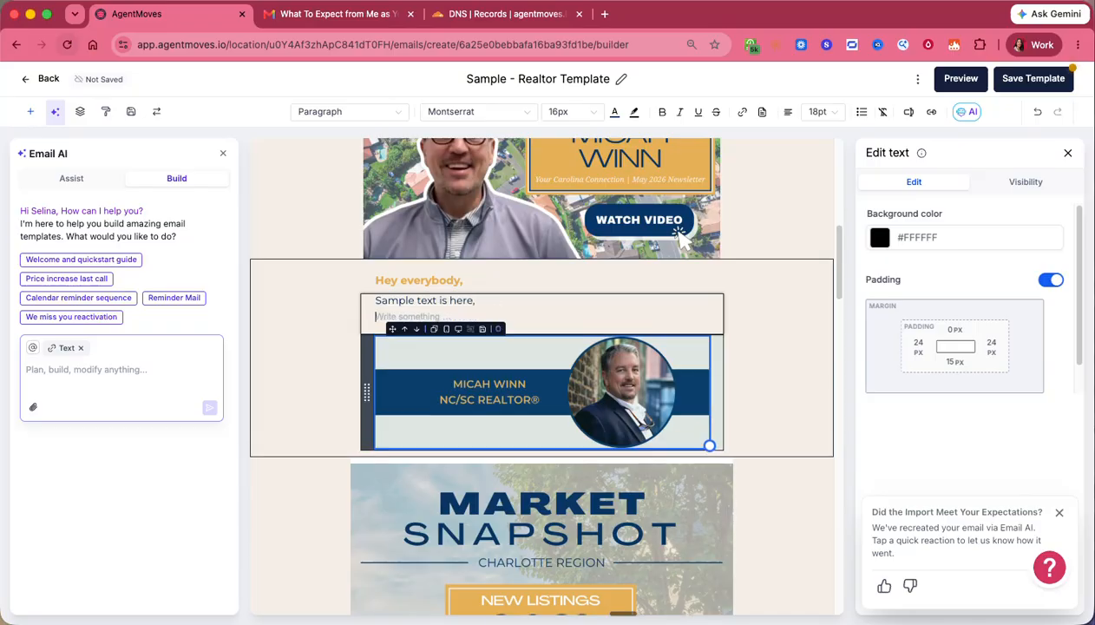
{"action": "left_click", "coordinate": [643, 393]}
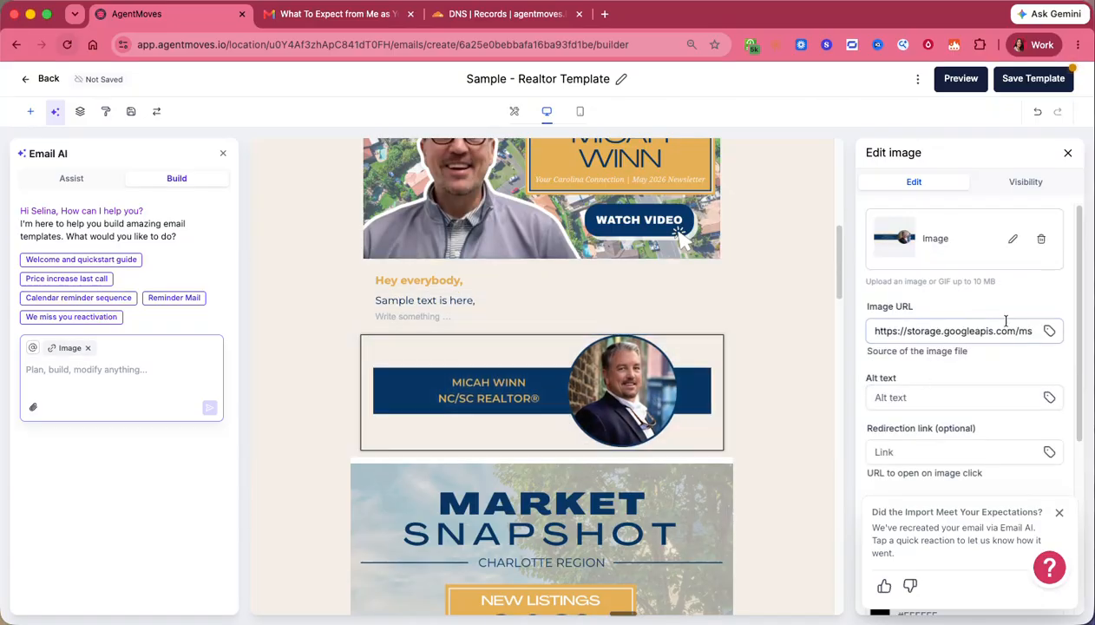
- Search the media library for a 'signature' image to replace the banner, then close without choosing
{"action": "left_click", "coordinate": [1048, 331]}
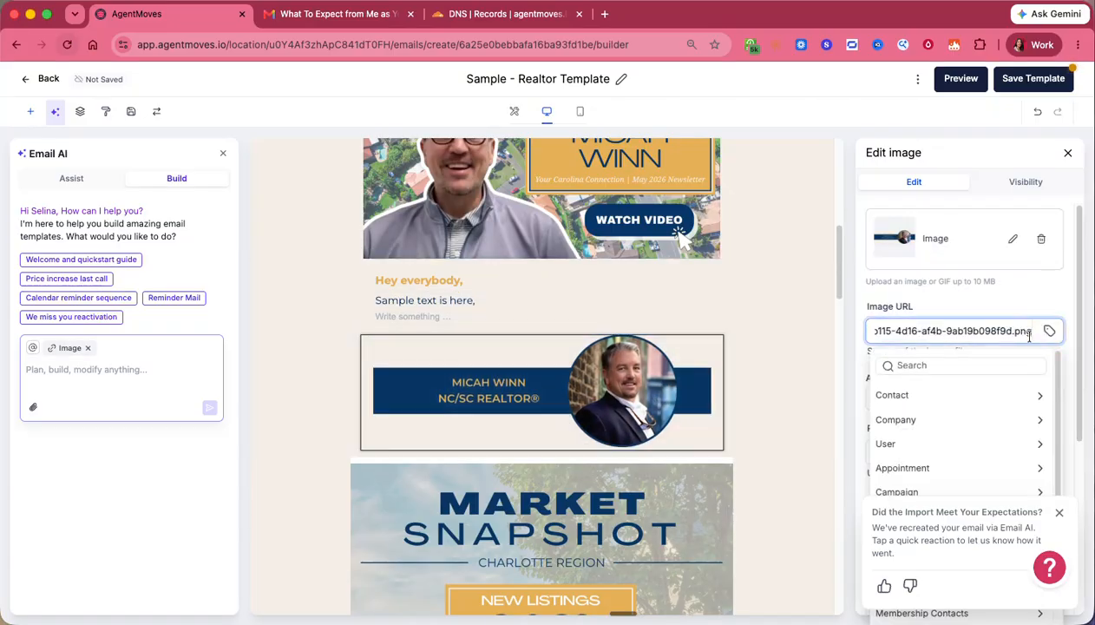
{"action": "left_click", "coordinate": [1014, 242]}
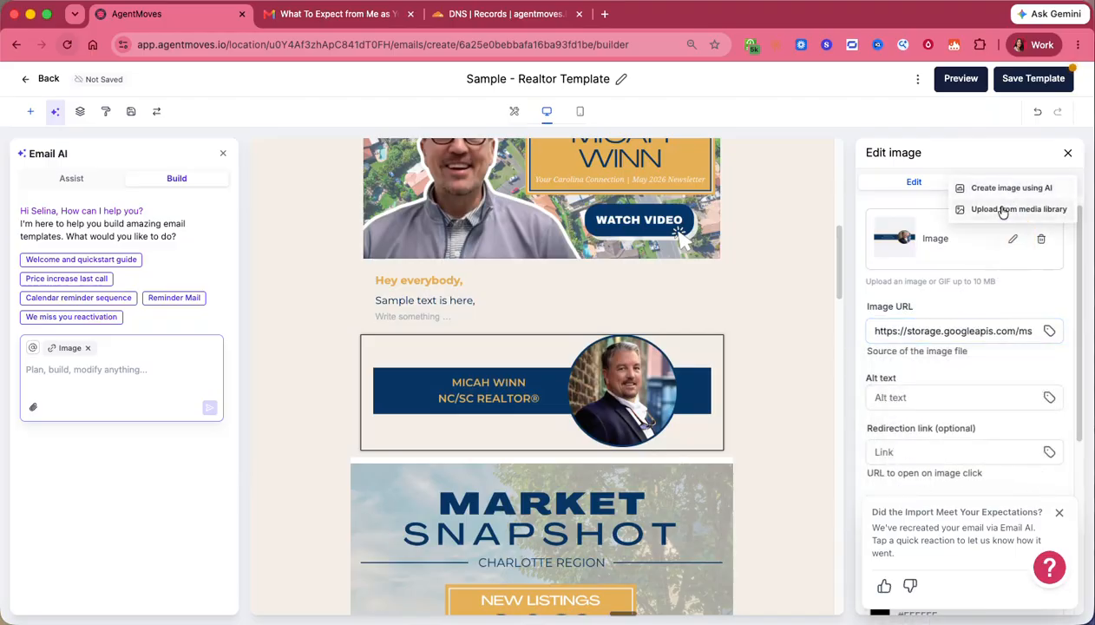
{"action": "left_click", "coordinate": [1002, 211]}
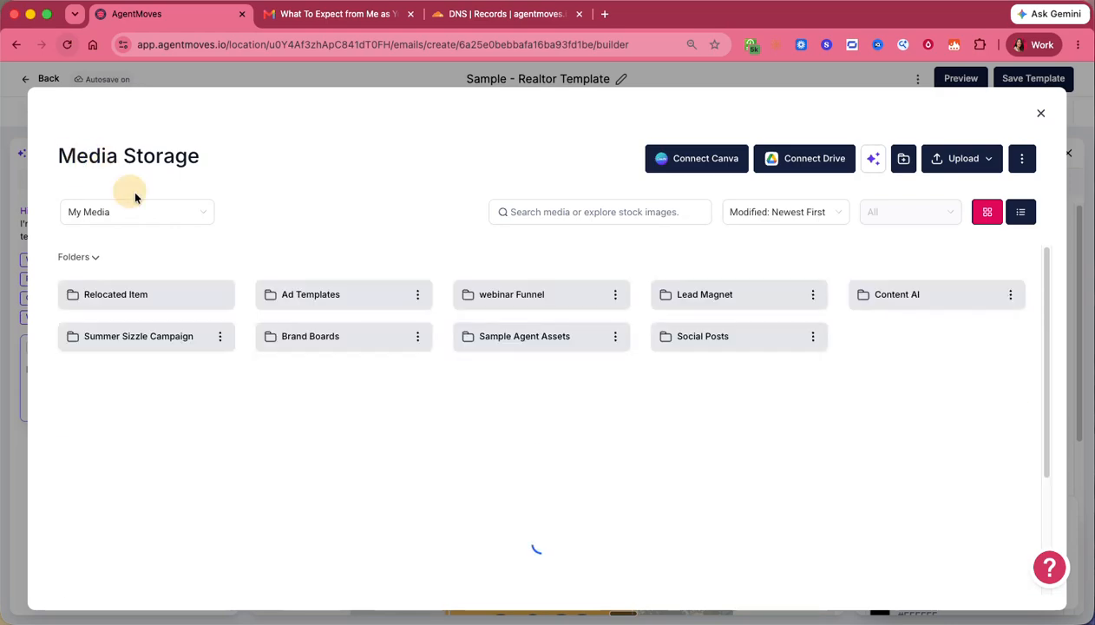
{"action": "left_click", "coordinate": [655, 212]}
{"action": "type", "text": "siugn"}
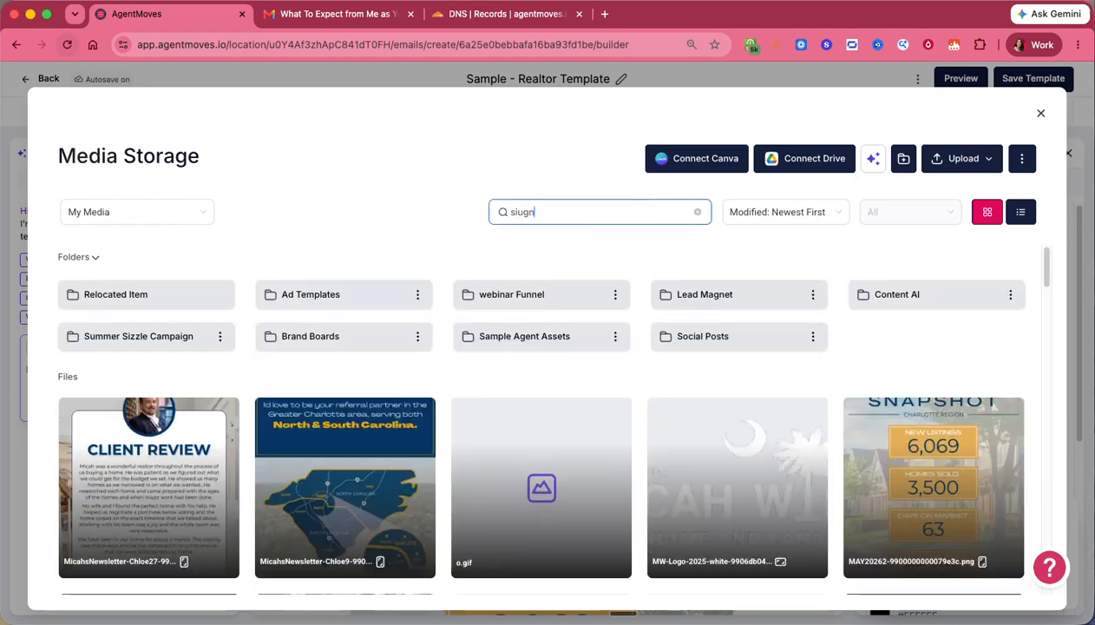
{"action": "key", "text": "BackSpace"}
{"action": "key", "text": "BackSpace"}
{"action": "key", "text": "BackSpace"}
{"action": "type", "text": "gnature"}
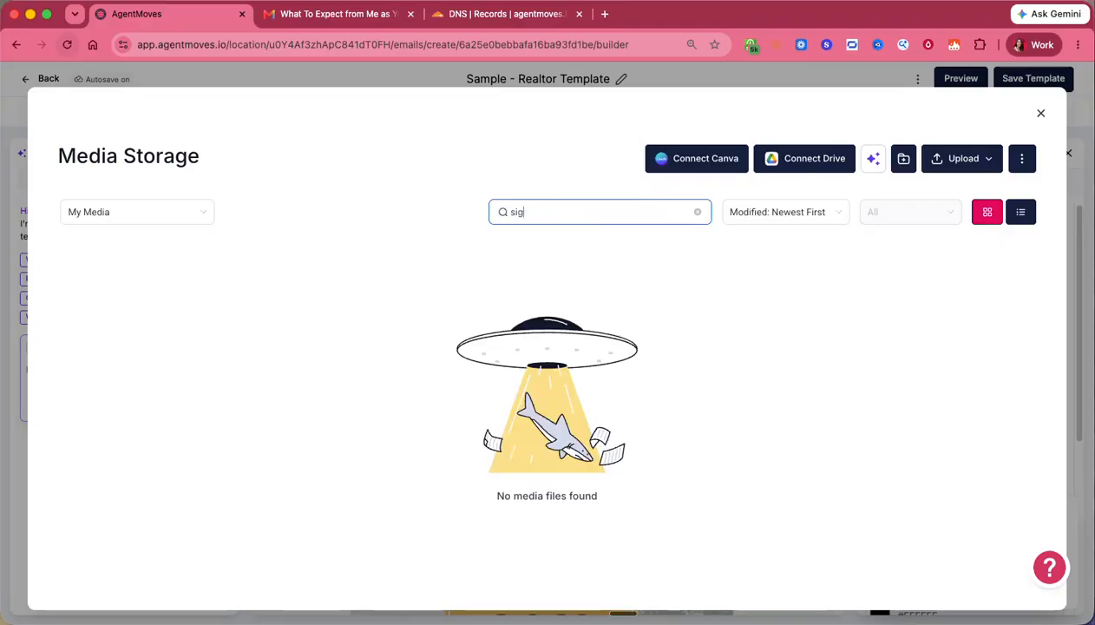
{"action": "key", "text": "BackSpace"}
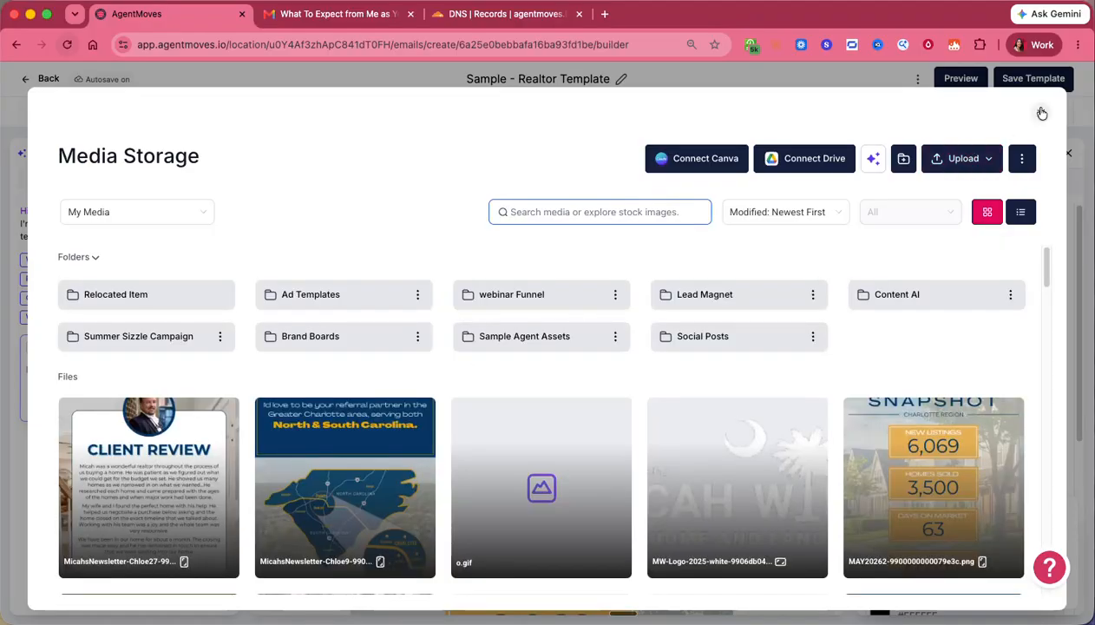
{"action": "left_click", "coordinate": [1041, 113]}
{"action": "scroll", "coordinate": [752, 364], "scroll_direction": "down", "scroll_amount": 15}
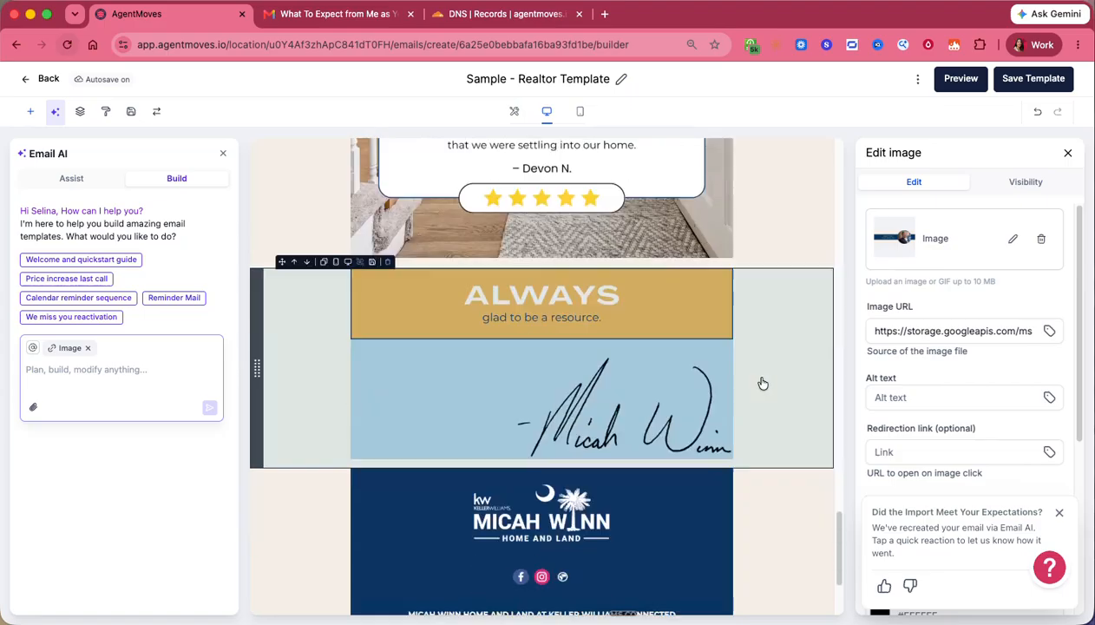
{"action": "scroll", "coordinate": [781, 330], "scroll_direction": "up", "scroll_amount": 10}
{"action": "scroll", "coordinate": [803, 225], "scroll_direction": "up", "scroll_amount": 5}
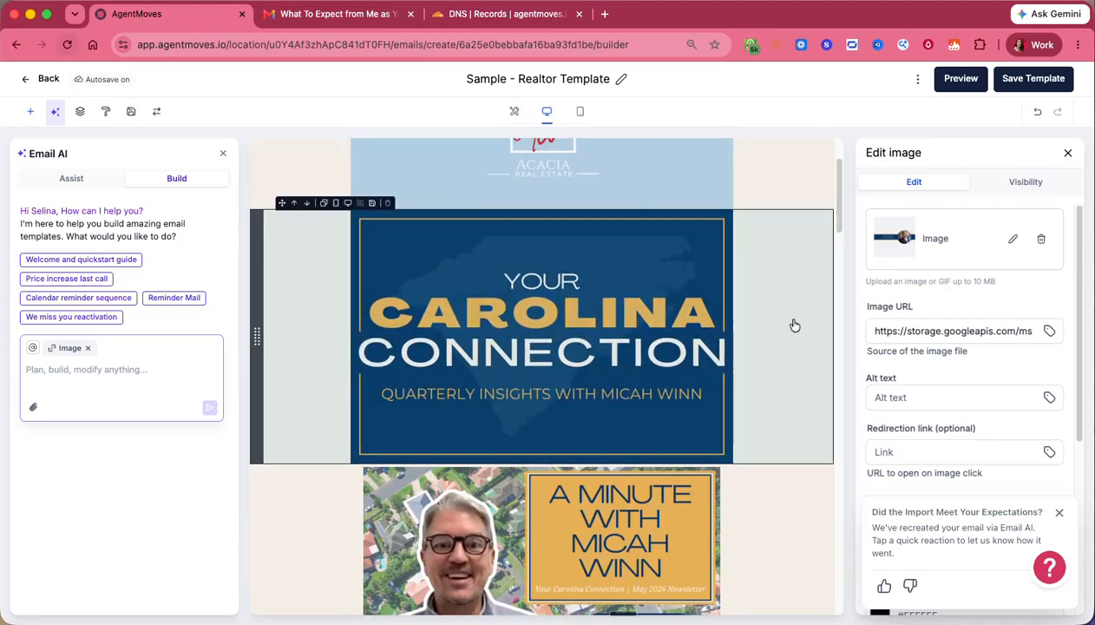
{"action": "scroll", "coordinate": [751, 339], "scroll_direction": "up", "scroll_amount": 3}
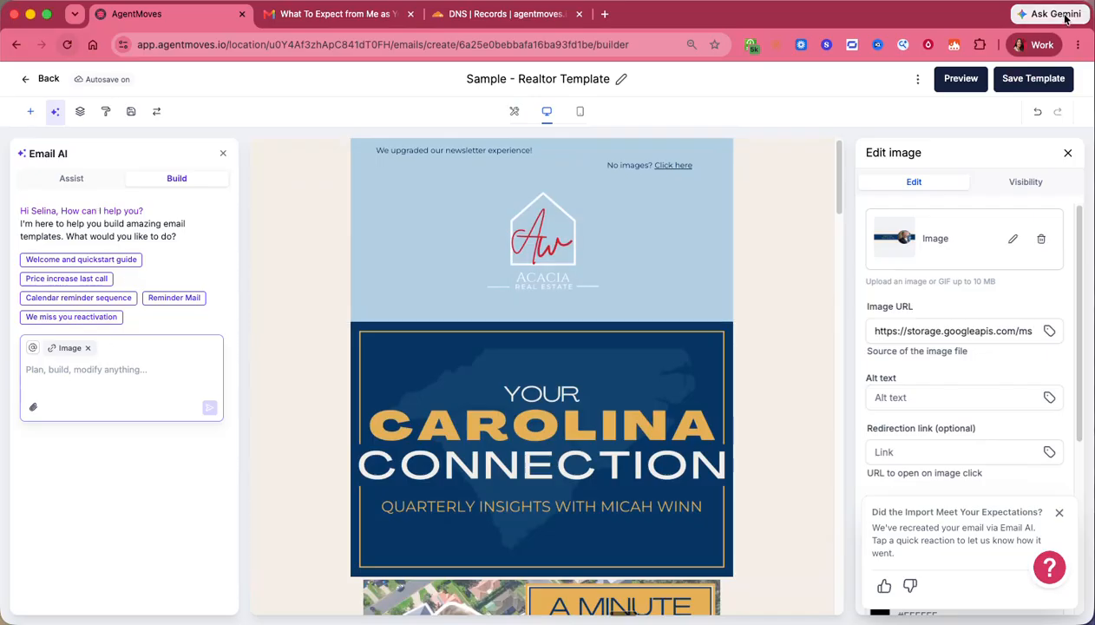
{"action": "left_click", "coordinate": [918, 80]}
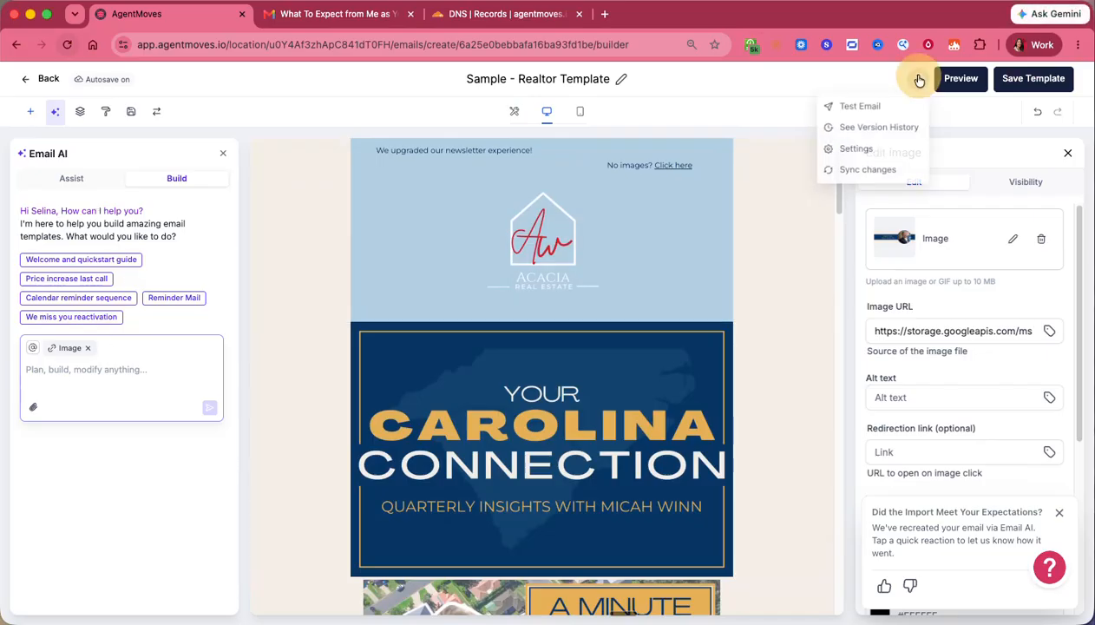
{"action": "left_click", "coordinate": [858, 149]}
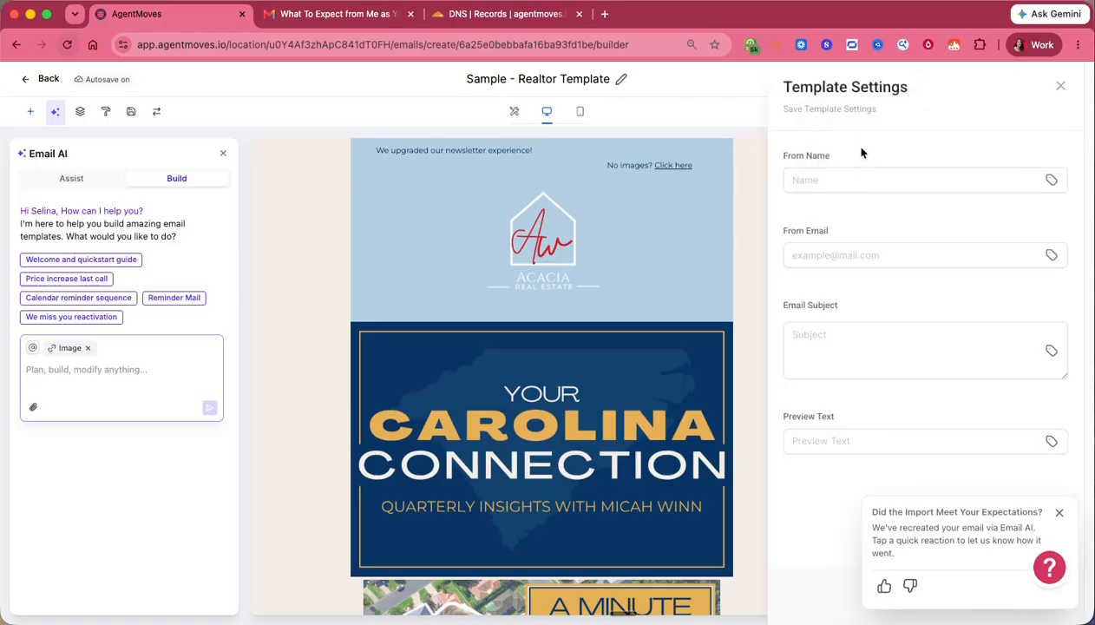
{"action": "left_click", "coordinate": [844, 179]}
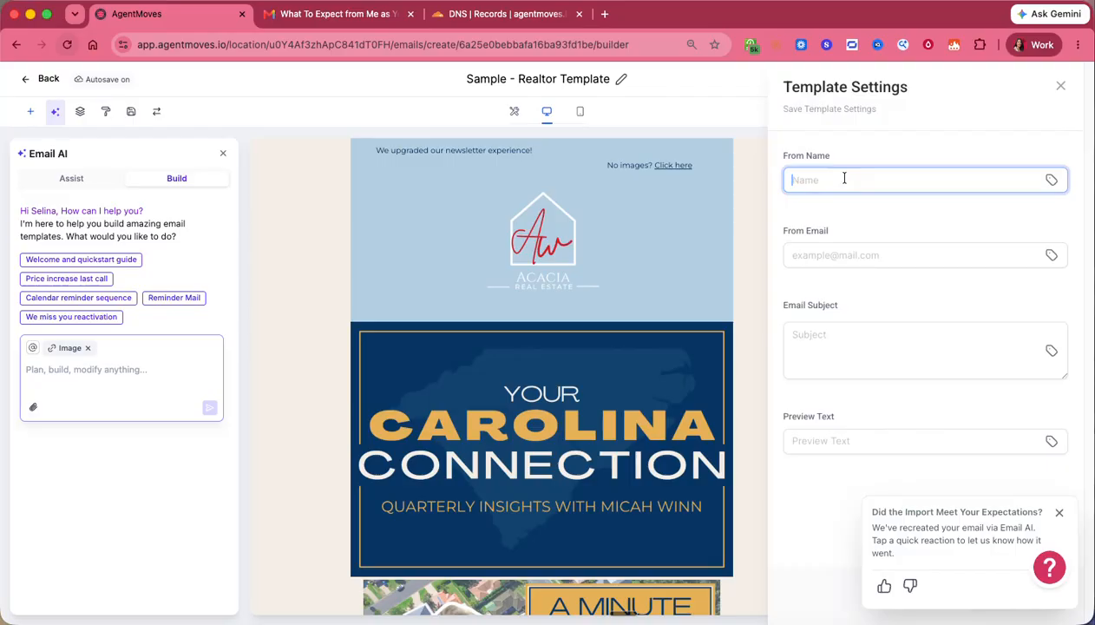
{"action": "type", "text": "Aca"}
{"action": "key", "text": "BackSpace"}
{"action": "key", "text": "BackSpace"}
{"action": "key", "text": "BackSpace"}
{"action": "type", "text": "Selina Testing"}
{"action": "left_click", "coordinate": [848, 252]}
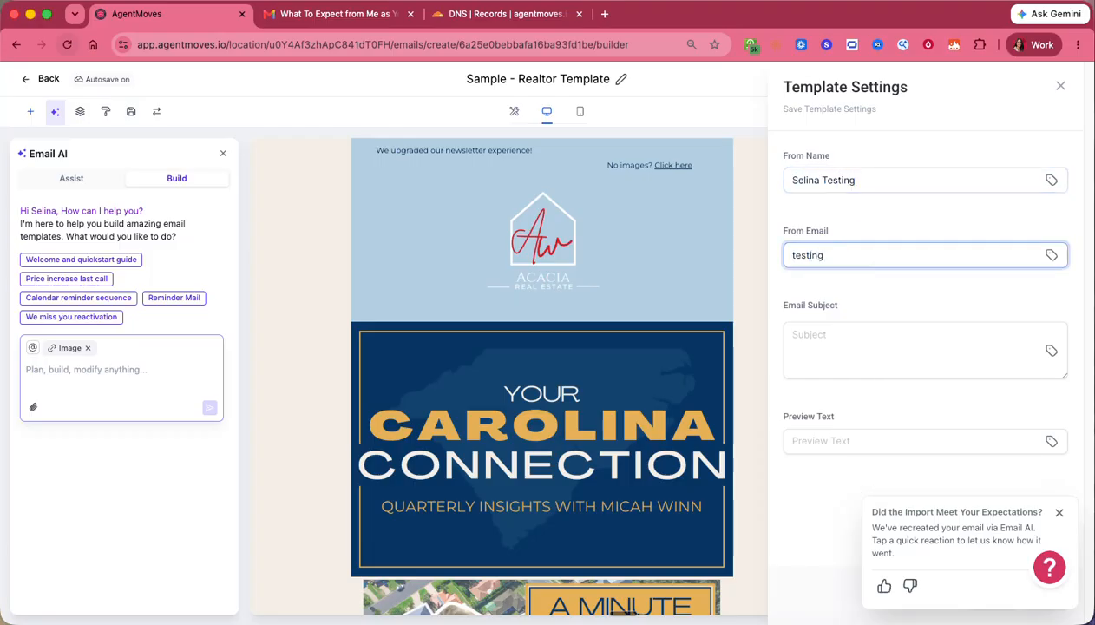
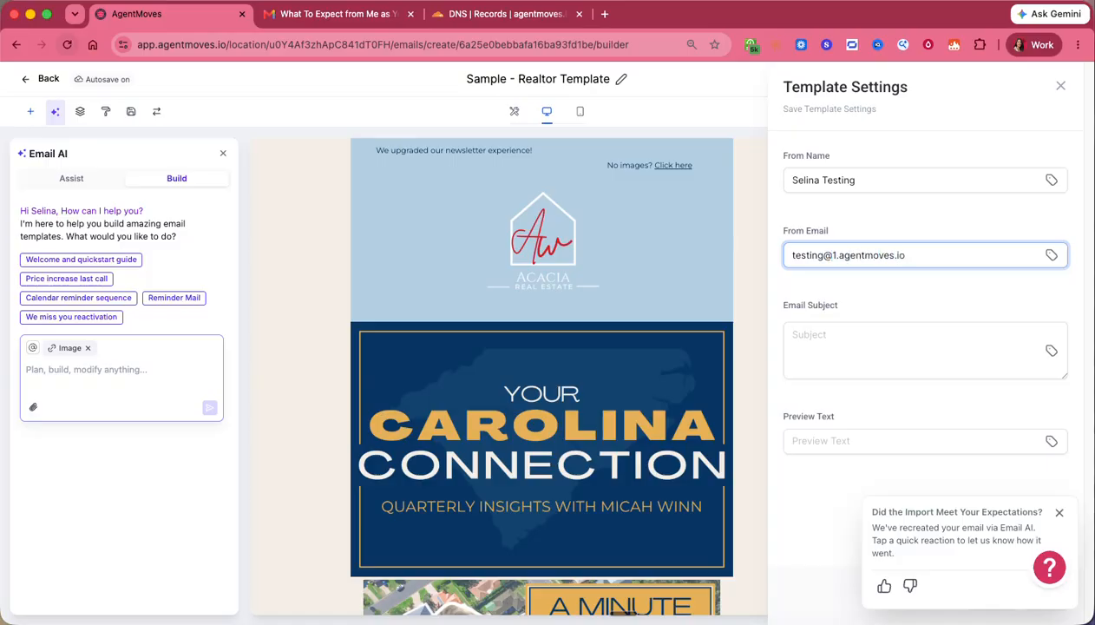
{"action": "triple_click", "coordinate": [863, 252]}
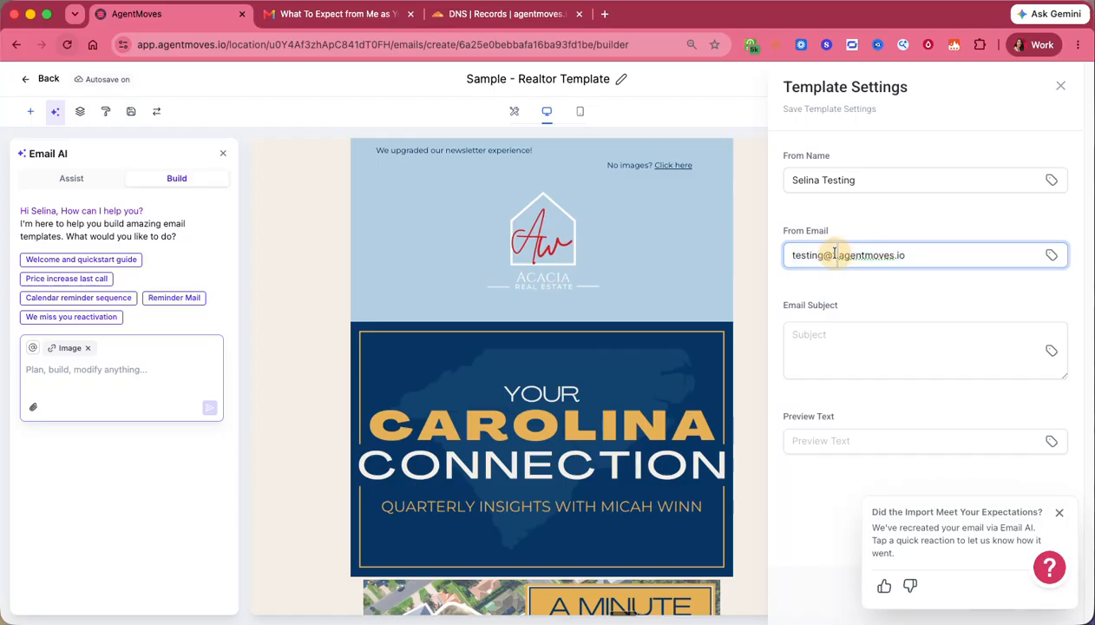
{"action": "left_click", "coordinate": [828, 332]}
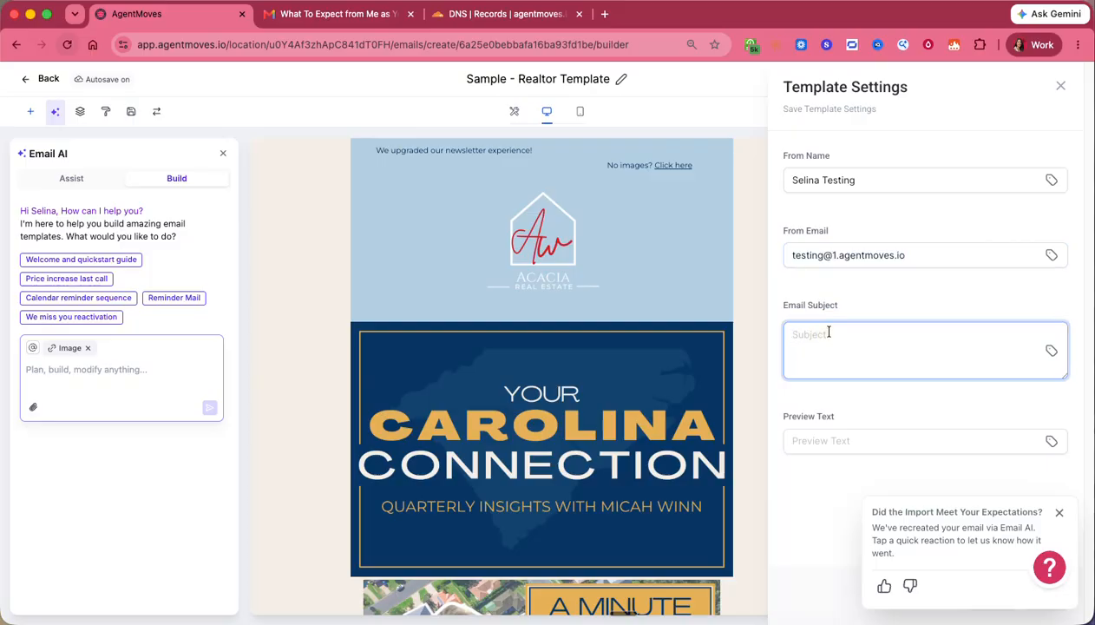
{"action": "type", "text": "Testing this email"}
{"action": "left_click", "coordinate": [849, 440]}
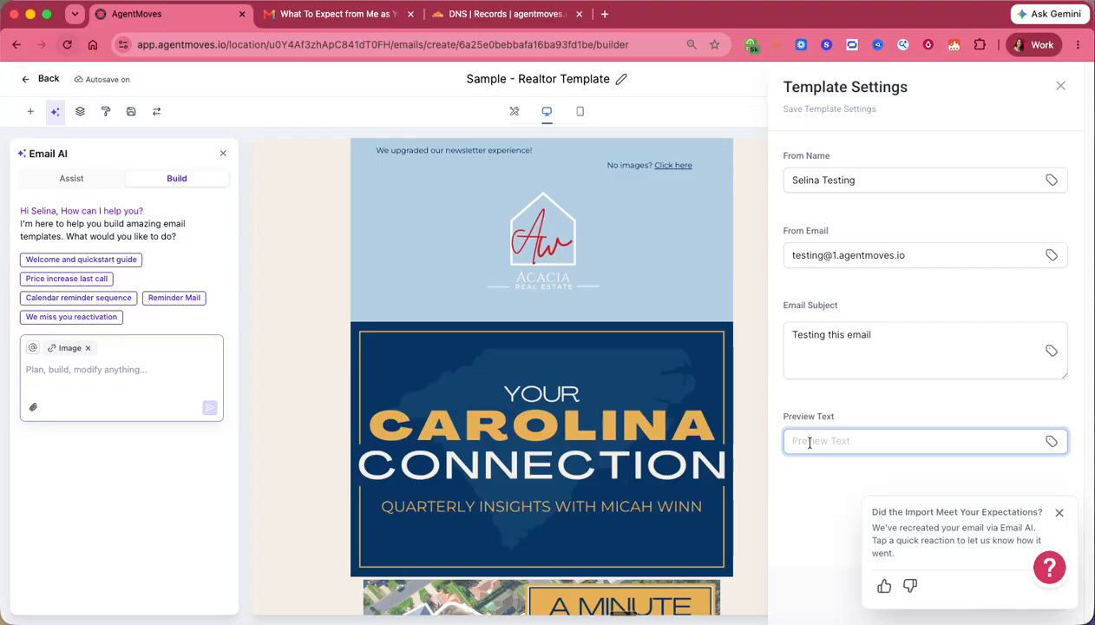
{"action": "type", "text": "hi, hows it going"}
- Reopen the template settings and enter the sender name and a 1.agentmoves.io sender address
{"action": "left_click", "coordinate": [1057, 512]}
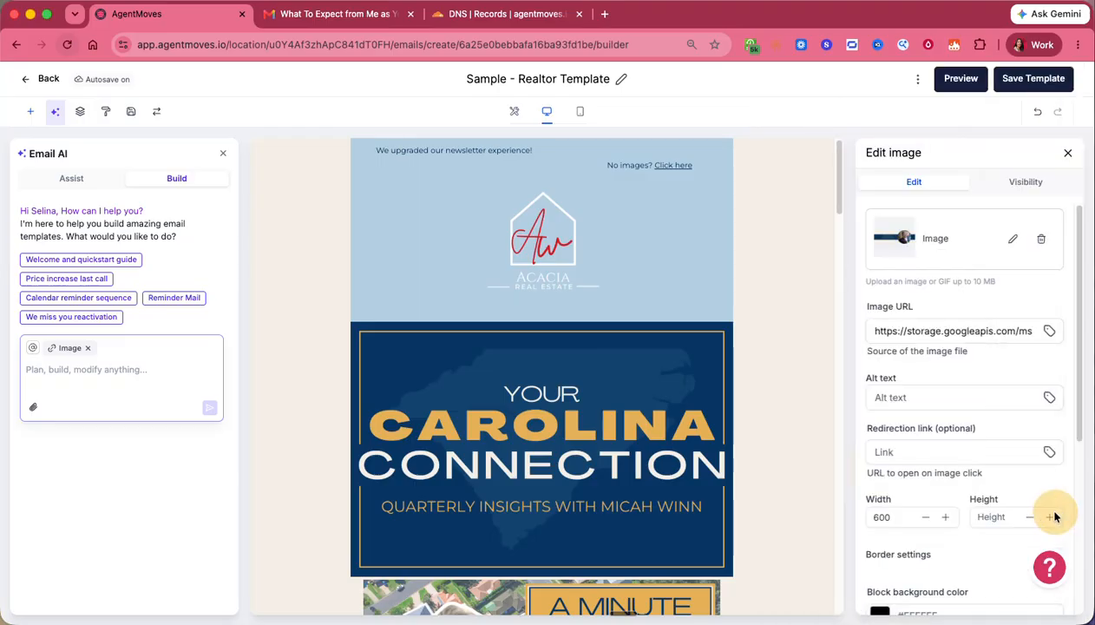
{"action": "left_click", "coordinate": [915, 79]}
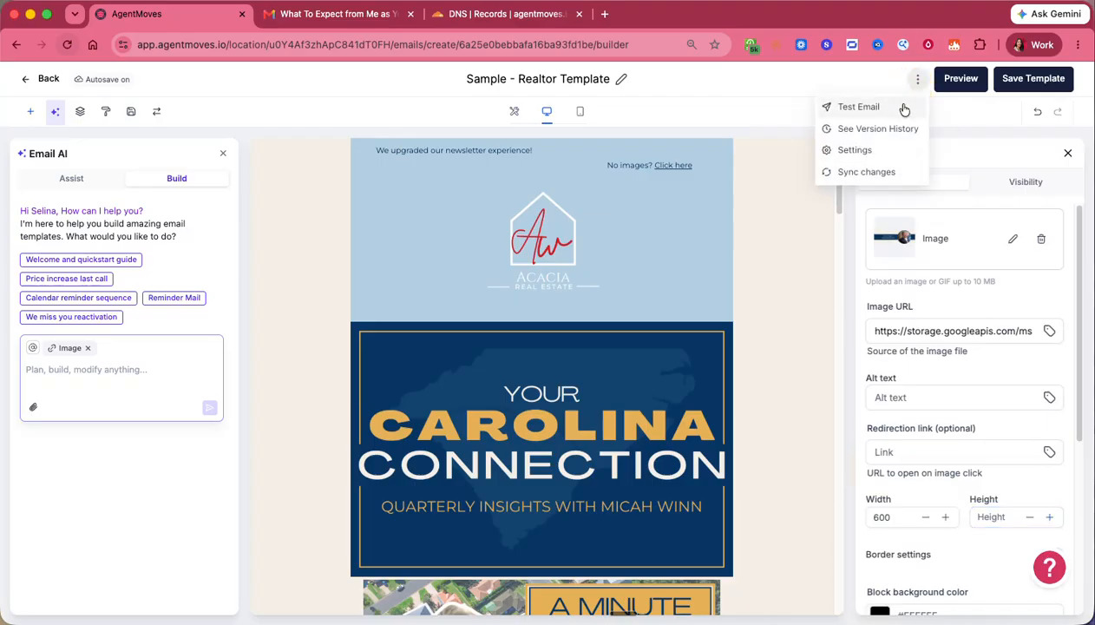
{"action": "left_click", "coordinate": [862, 149]}
{"action": "left_click", "coordinate": [865, 179]}
{"action": "type", "text": "S"}
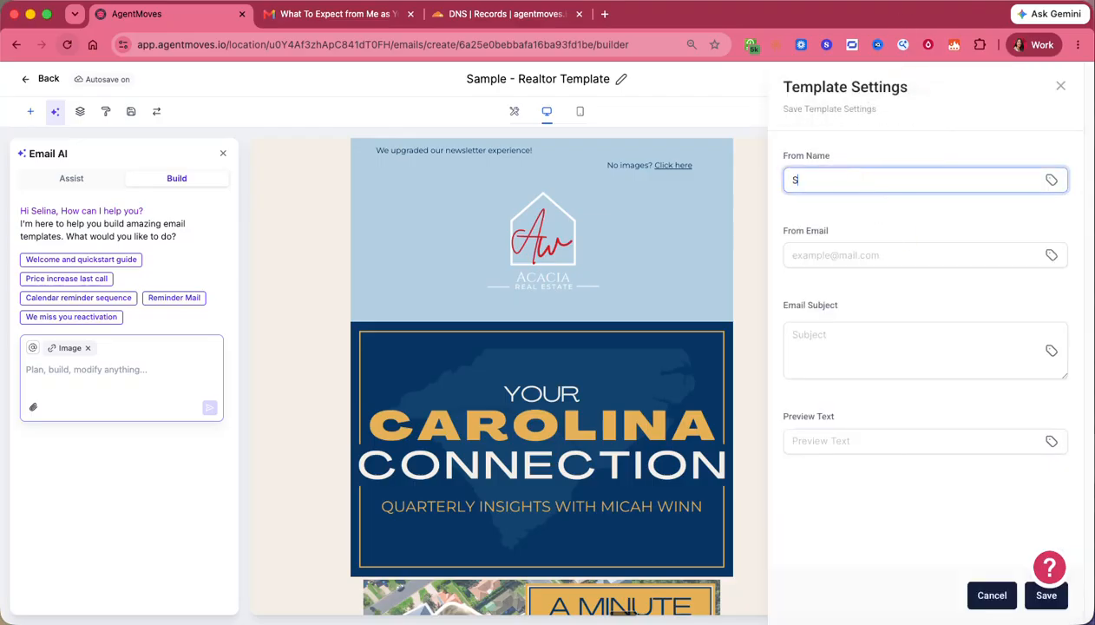
{"action": "type", "text": "elina Testing"}
{"action": "left_click", "coordinate": [867, 255]}
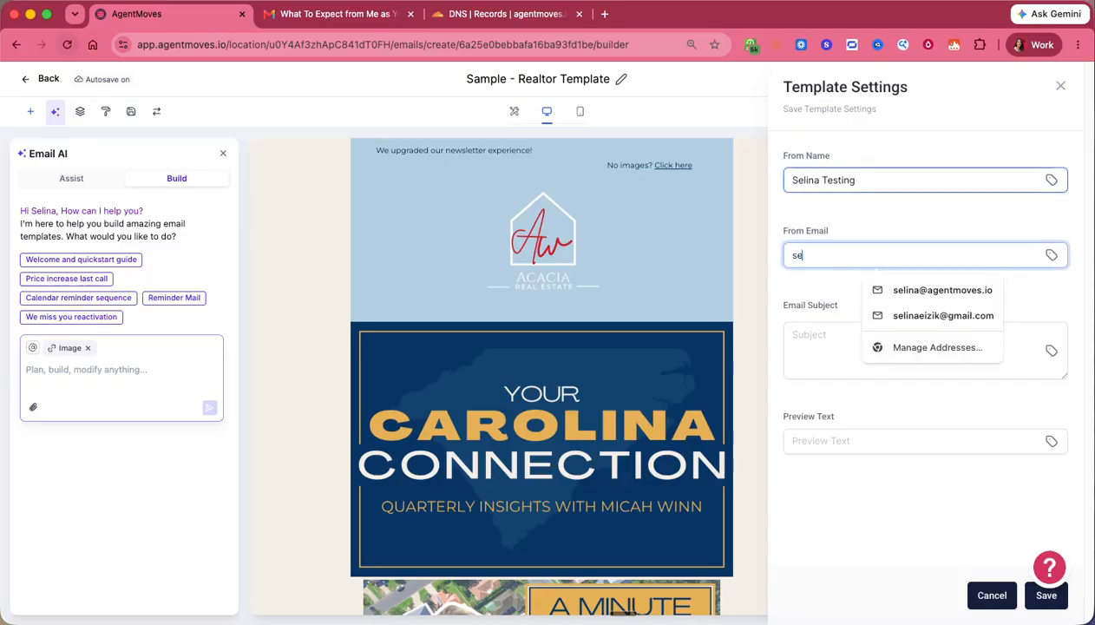
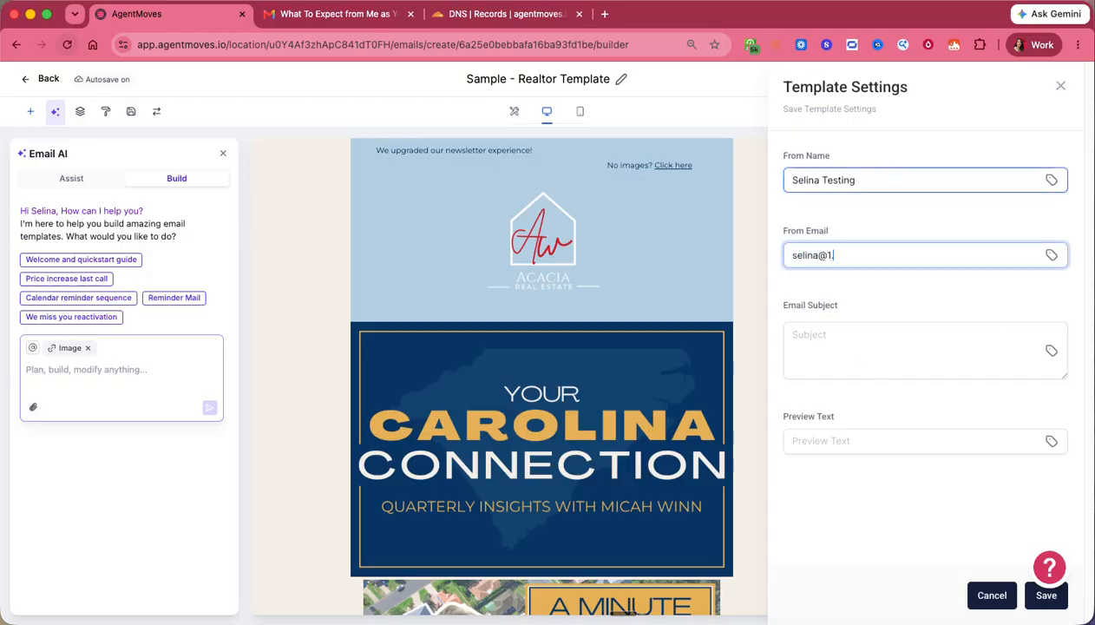
- Set subject 'testing subject' and preview text 'testing', then save the template settings
{"action": "key", "text": "Tab"}
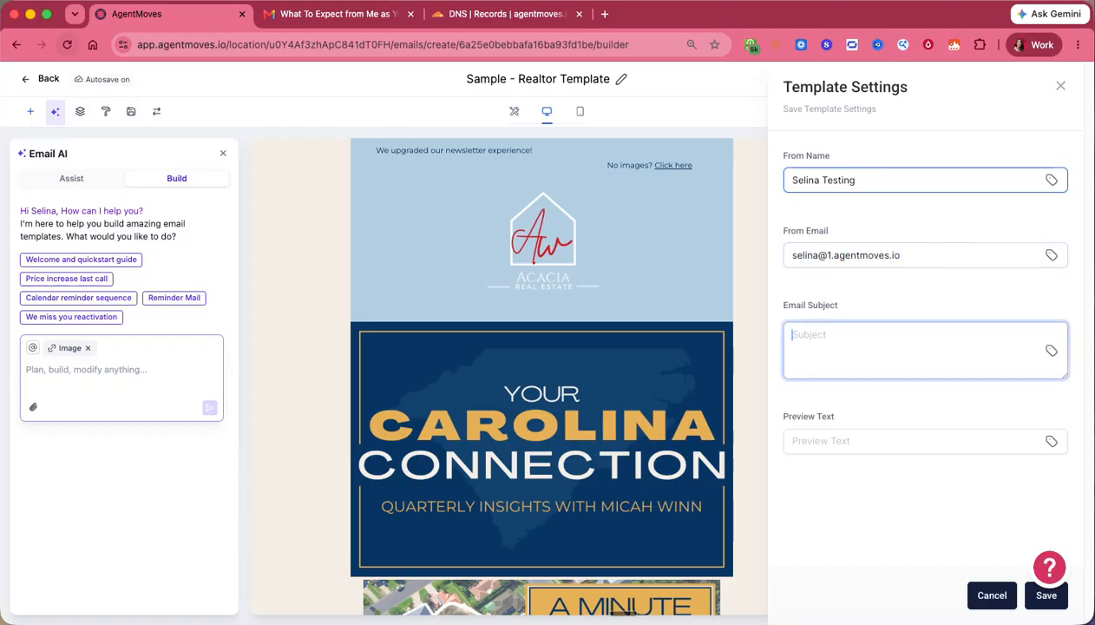
{"action": "type", "text": "testing g"}
{"action": "key", "text": "BackSpace"}
{"action": "type", "text": "bus"}
{"action": "key", "text": "BackSpace"}
{"action": "key", "text": "BackSpace"}
{"action": "type", "text": "subject"}
{"action": "key", "text": "Tab"}
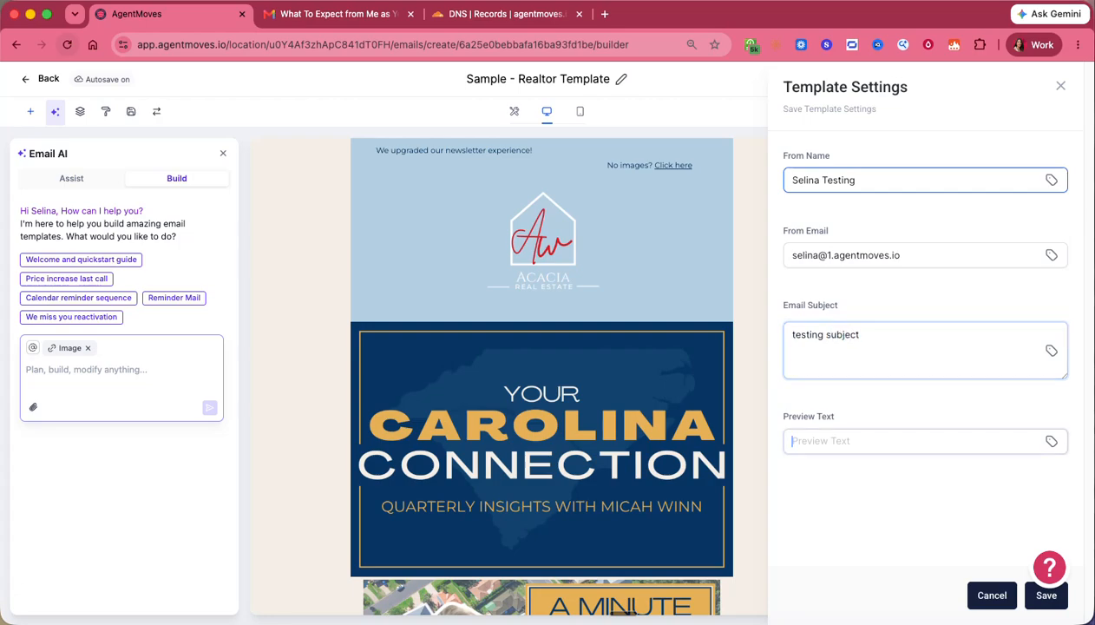
{"action": "type", "text": "testing"}
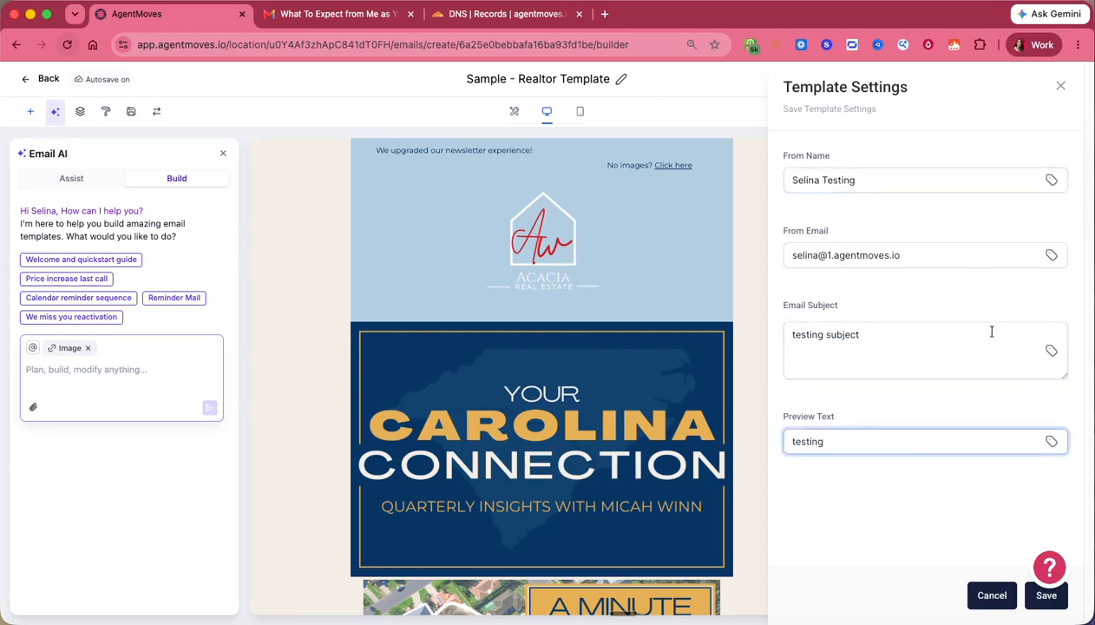
{"action": "left_click", "coordinate": [1045, 595]}
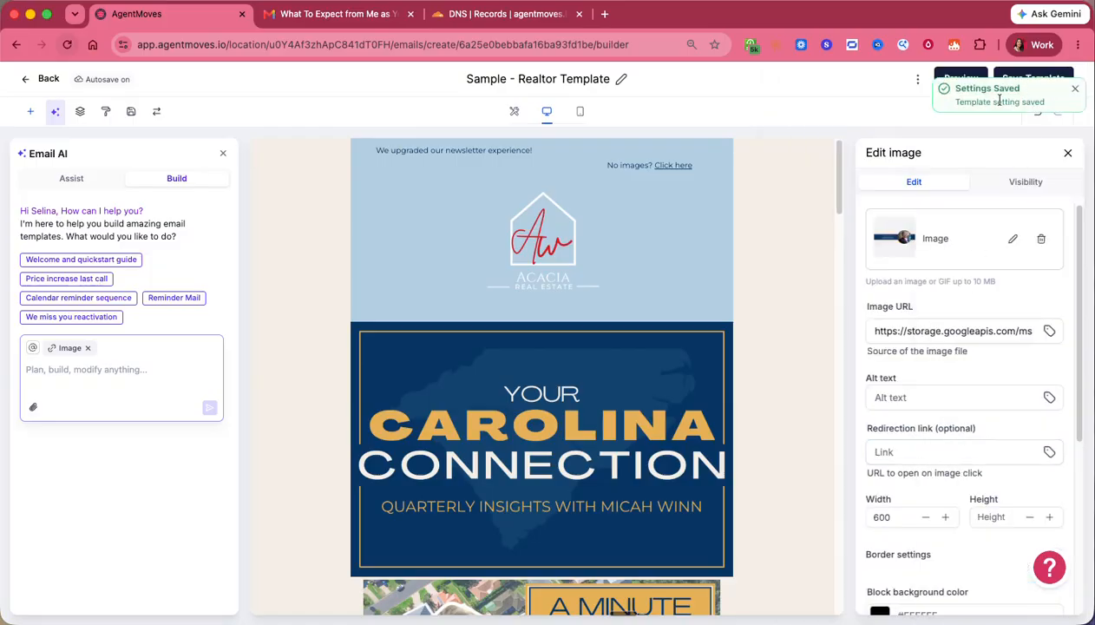
{"action": "left_click", "coordinate": [1074, 89]}
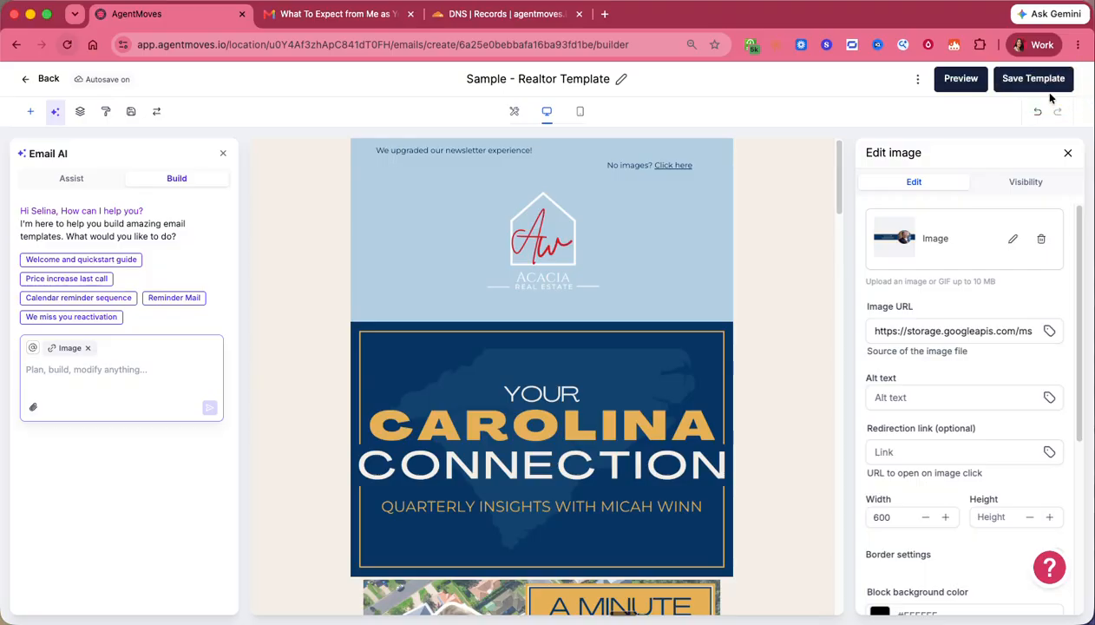
- Save the template, go back to the email templates list and sort it by most recent
{"action": "left_click", "coordinate": [1021, 87]}
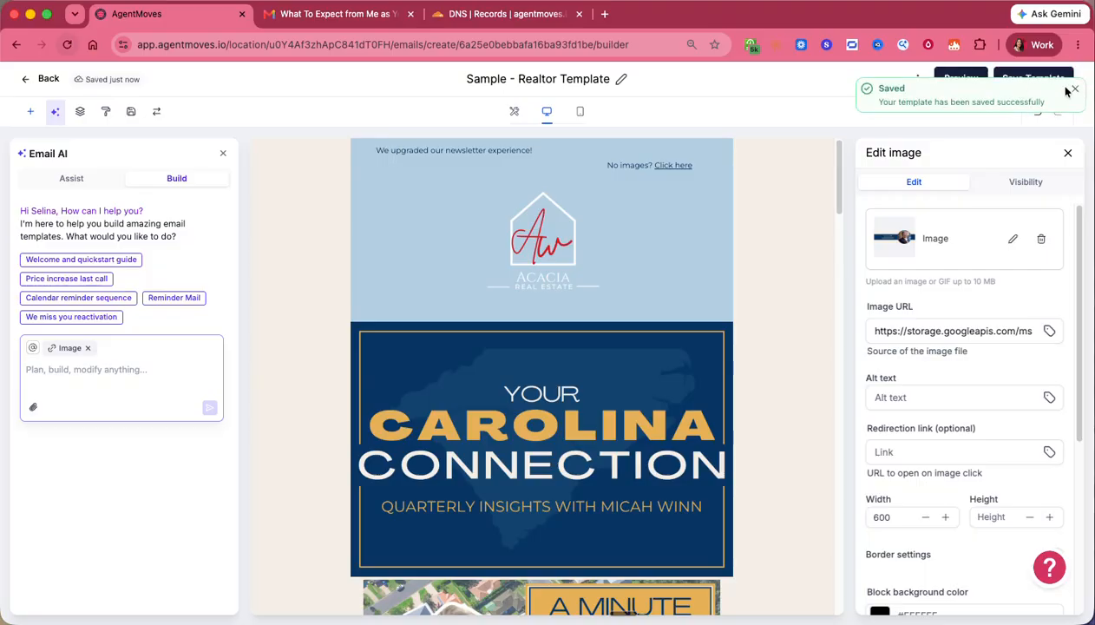
{"action": "left_click", "coordinate": [30, 80]}
{"action": "left_click", "coordinate": [31, 80]}
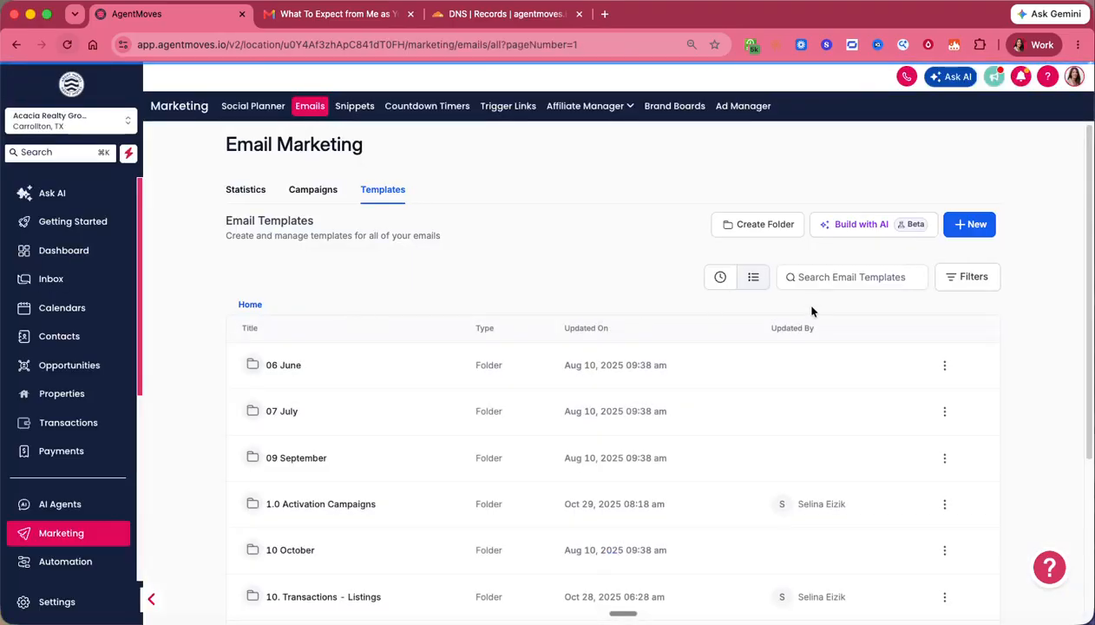
{"action": "left_click", "coordinate": [720, 278]}
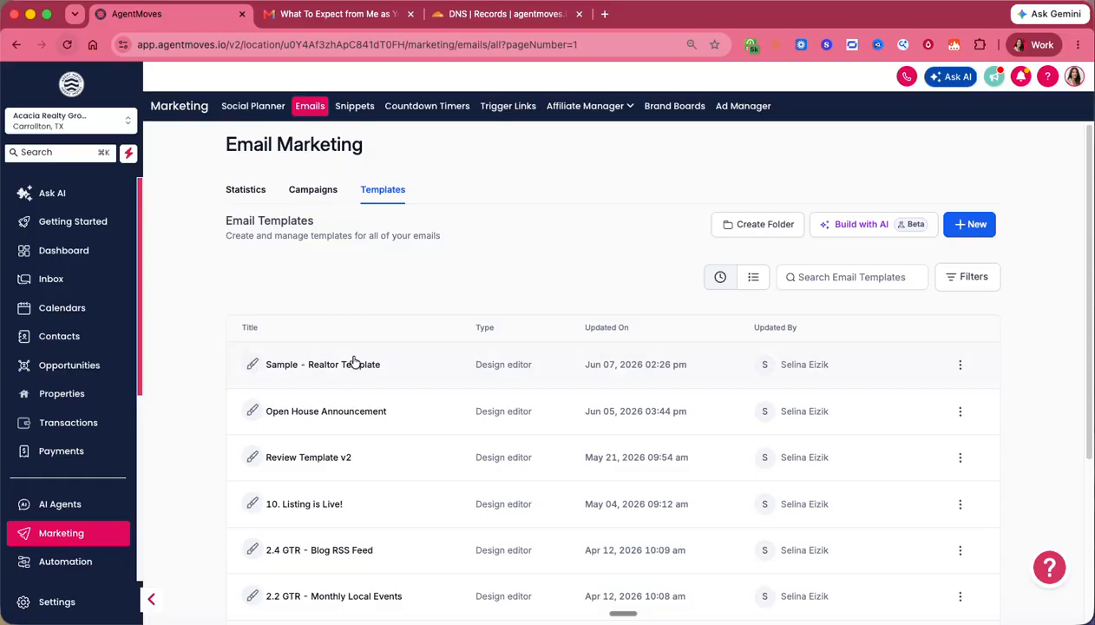
- Start a new email campaign from the saved Sample - Realtor Template, picked under Recent
{"action": "left_click", "coordinate": [316, 193]}
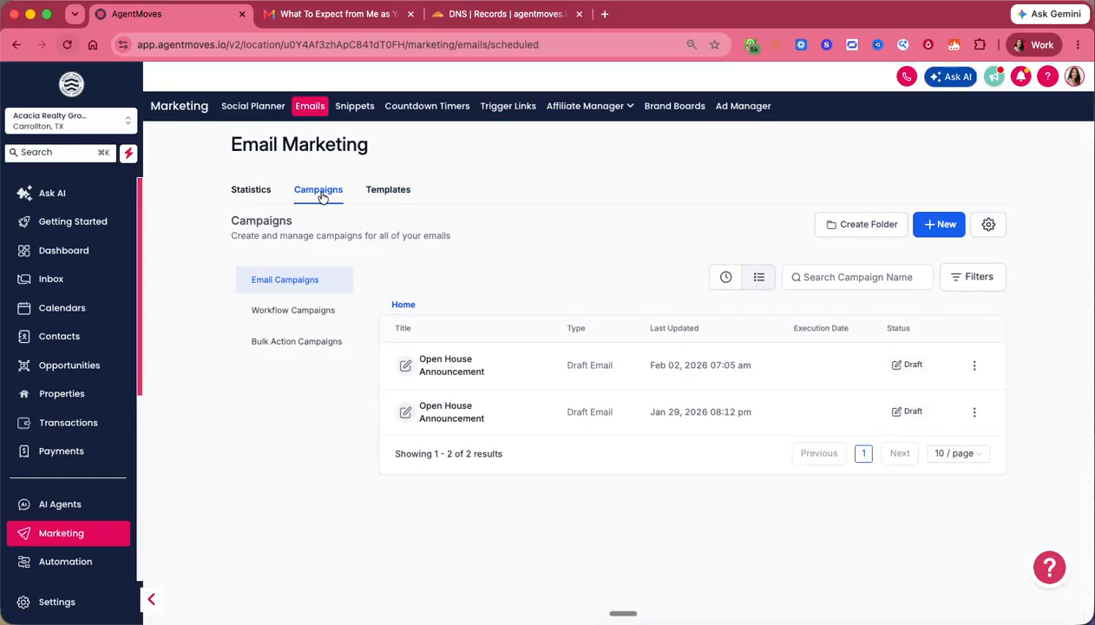
{"action": "left_click", "coordinate": [934, 225]}
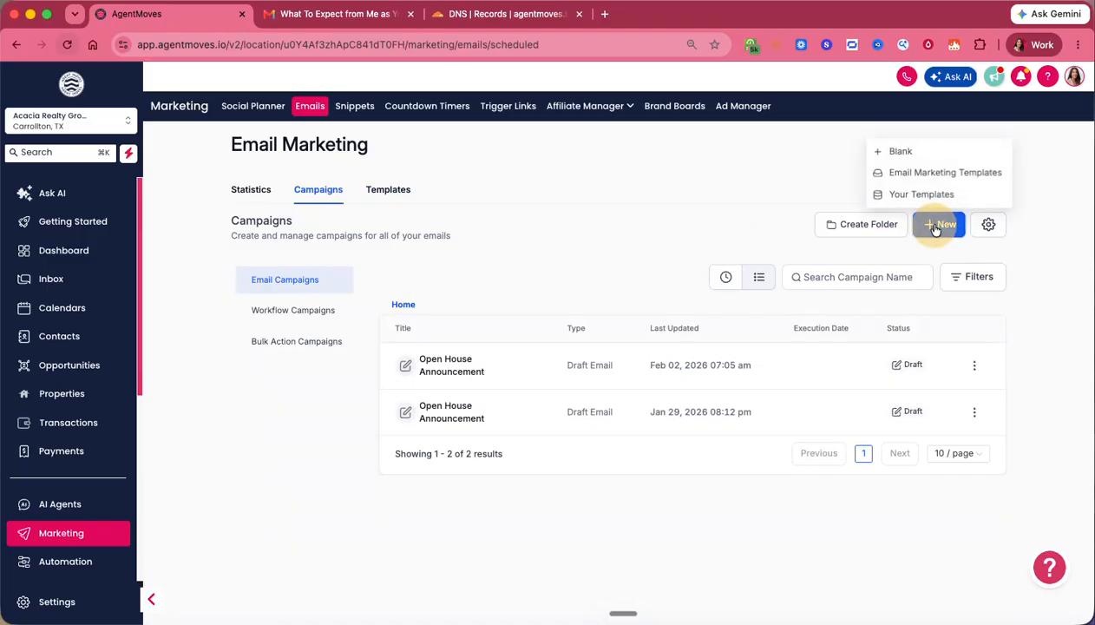
{"action": "left_click", "coordinate": [928, 176]}
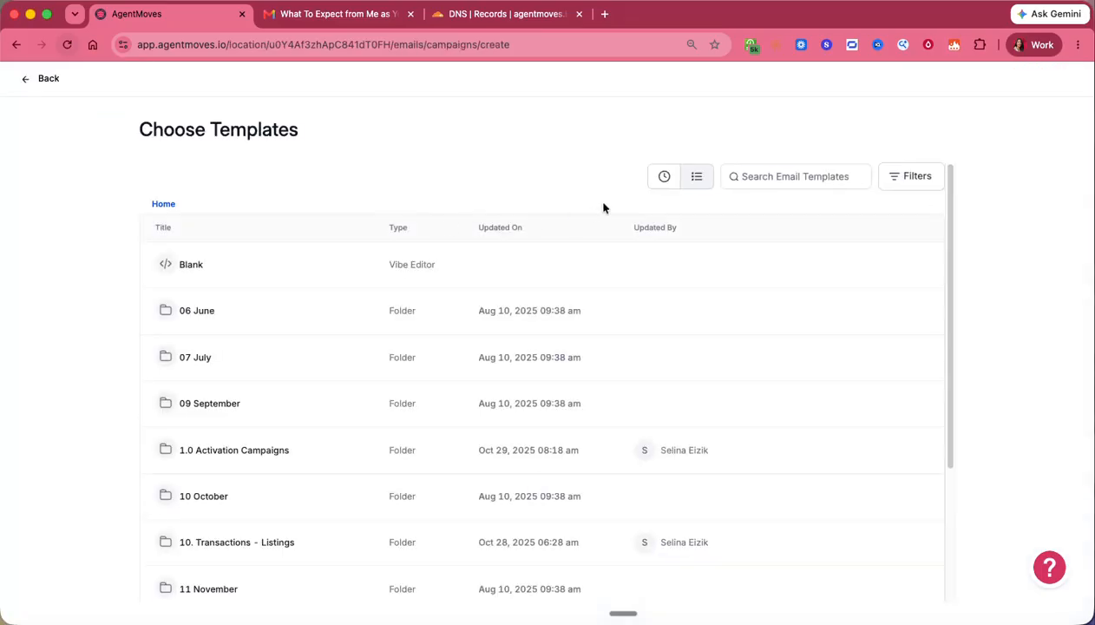
{"action": "left_click", "coordinate": [665, 176]}
{"action": "left_click", "coordinate": [246, 311]}
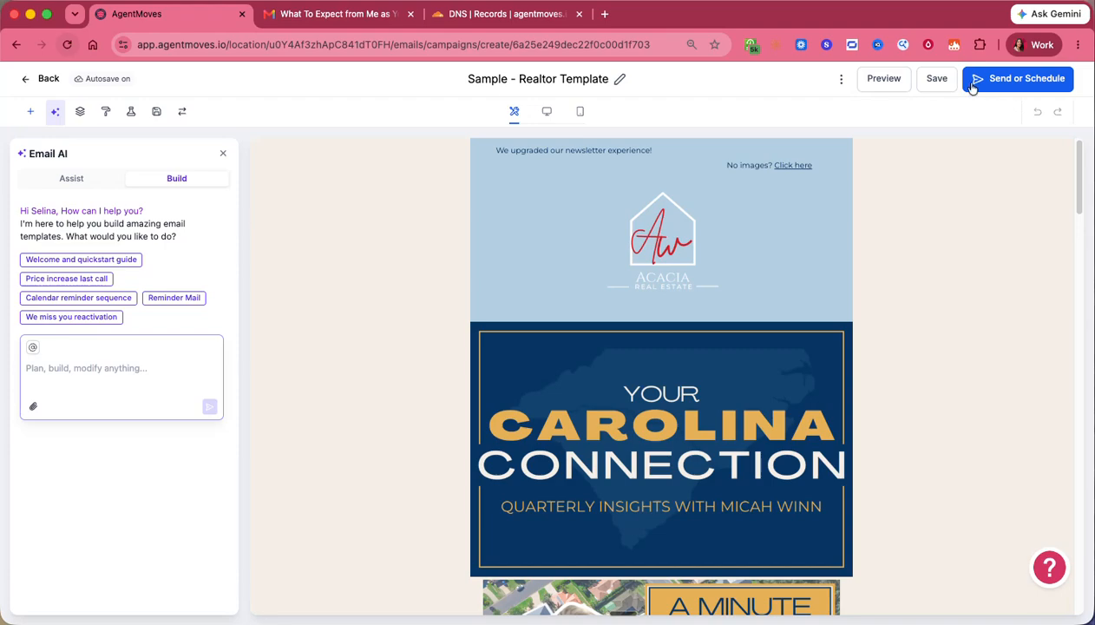
- Open the campaign's send options and move from Send Now through Schedule to Batch Schedule
{"action": "left_click", "coordinate": [978, 81]}
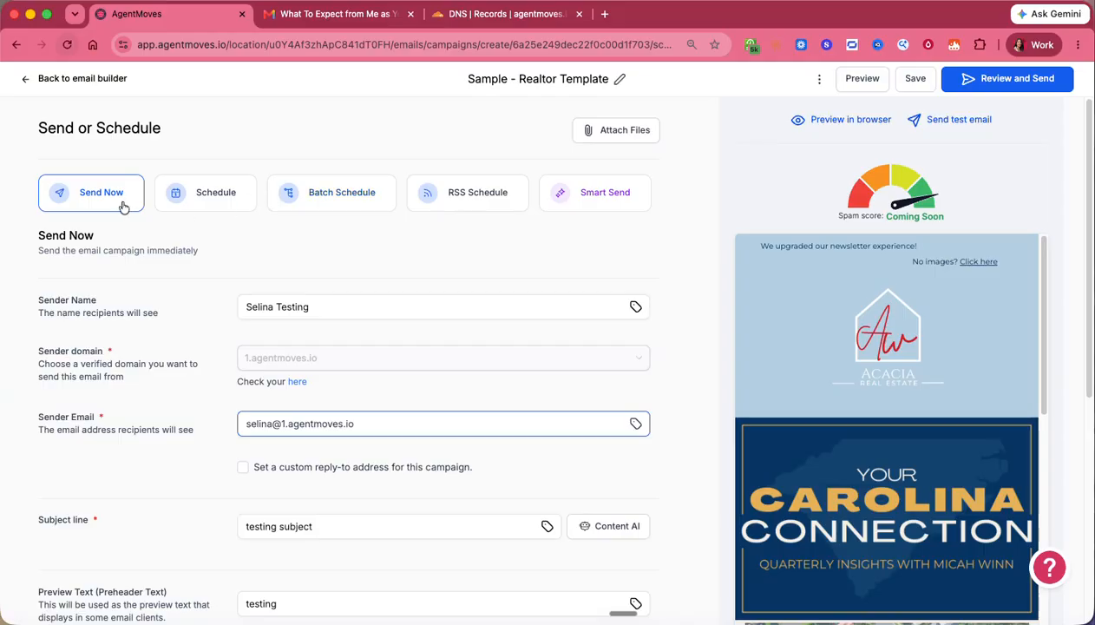
{"action": "left_click", "coordinate": [201, 201]}
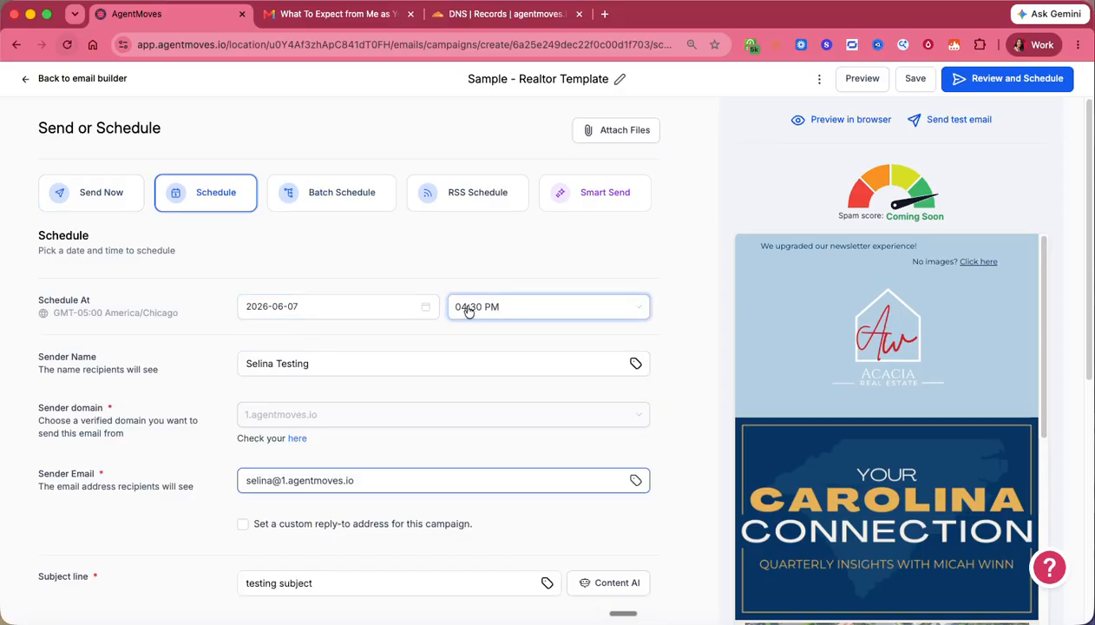
{"action": "left_click", "coordinate": [346, 199]}
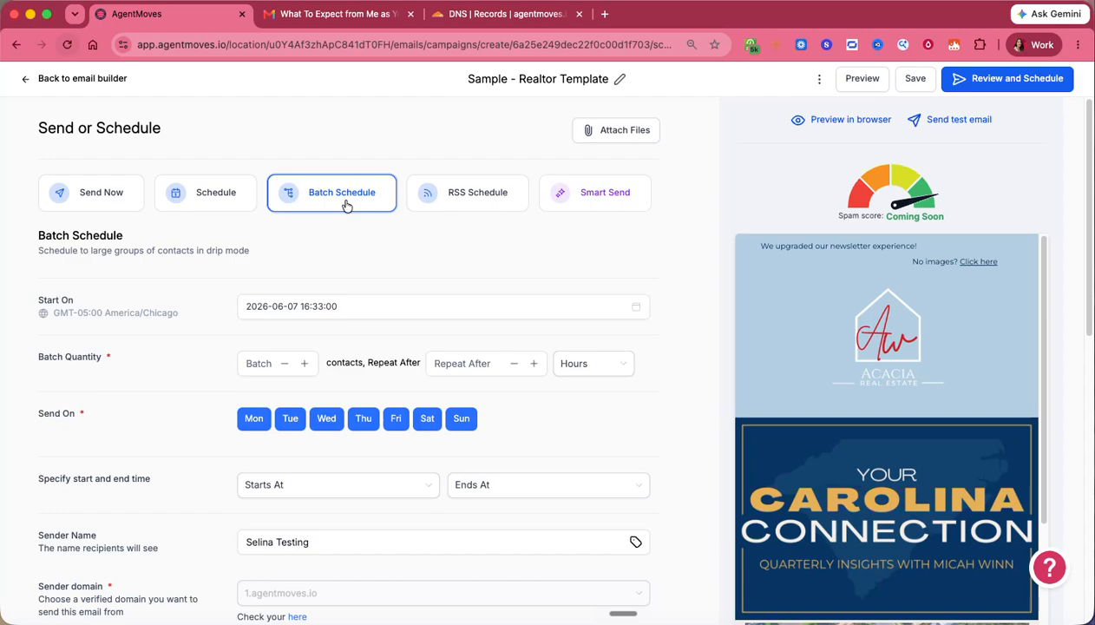
- Set the batch quantity to 250 contacts, repeating every 15 minutes
{"action": "left_click", "coordinate": [460, 362]}
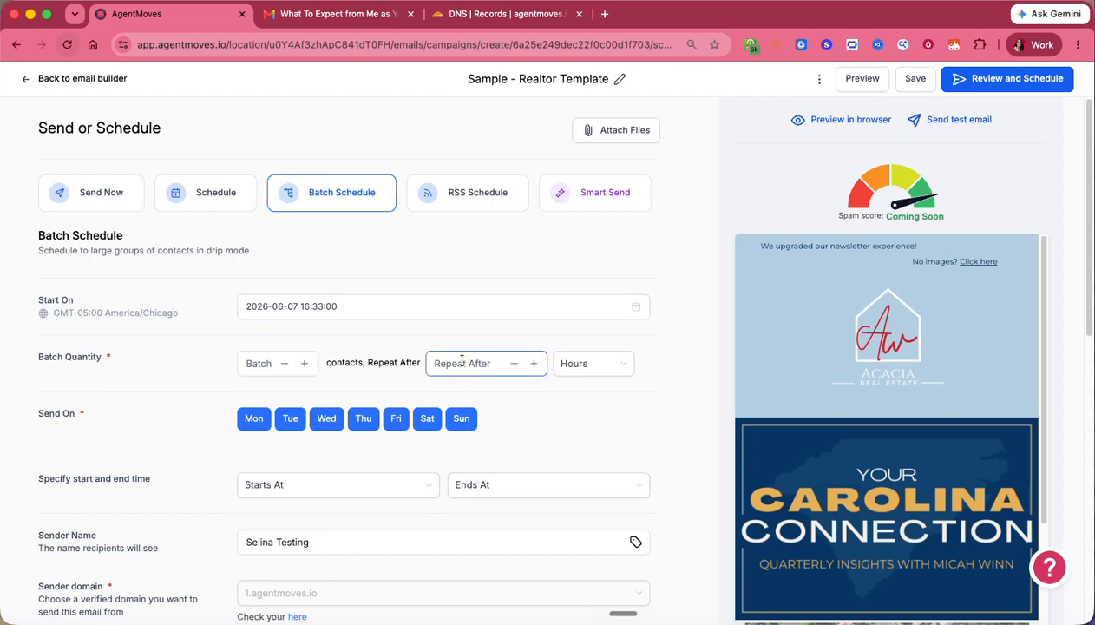
{"action": "left_click", "coordinate": [258, 362]}
{"action": "type", "text": "10"}
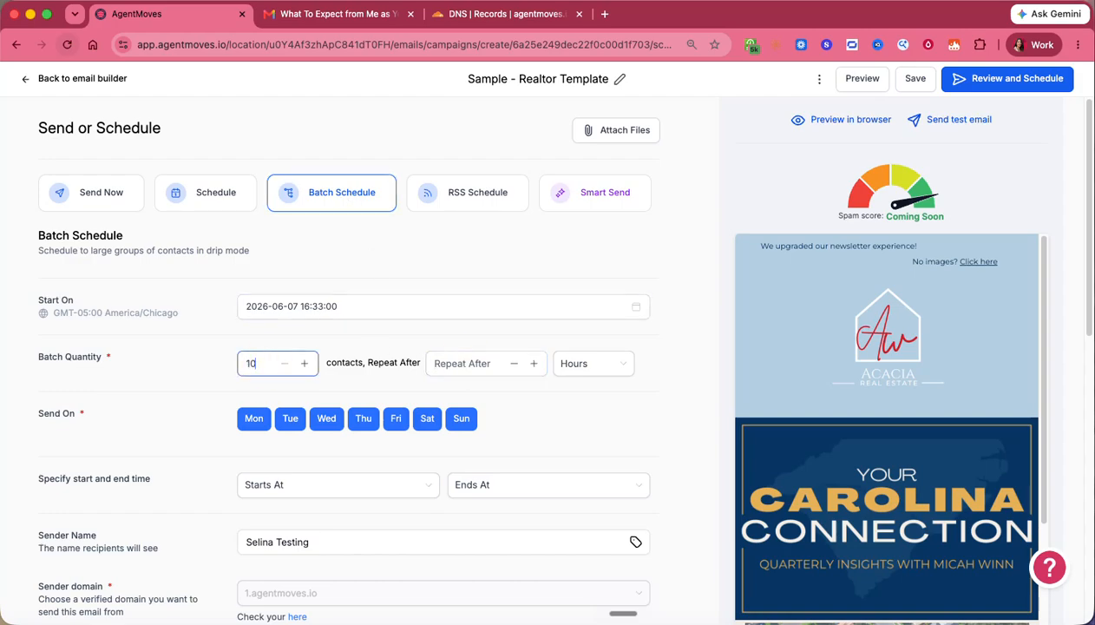
{"action": "type", "text": "00"}
{"action": "left_click", "coordinate": [451, 363]}
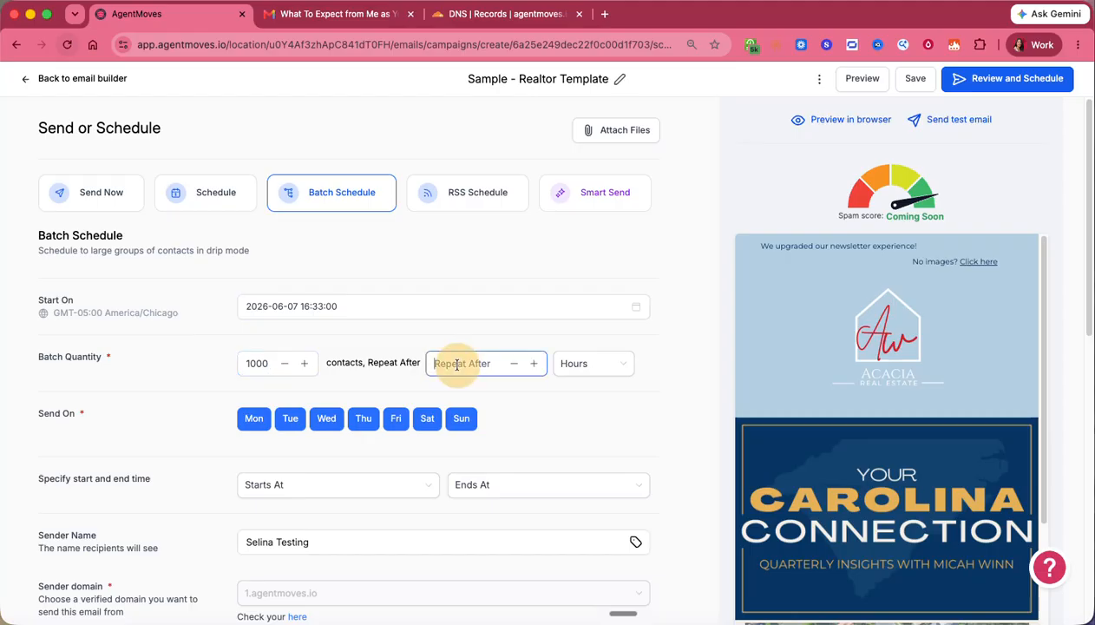
{"action": "type", "text": "1"}
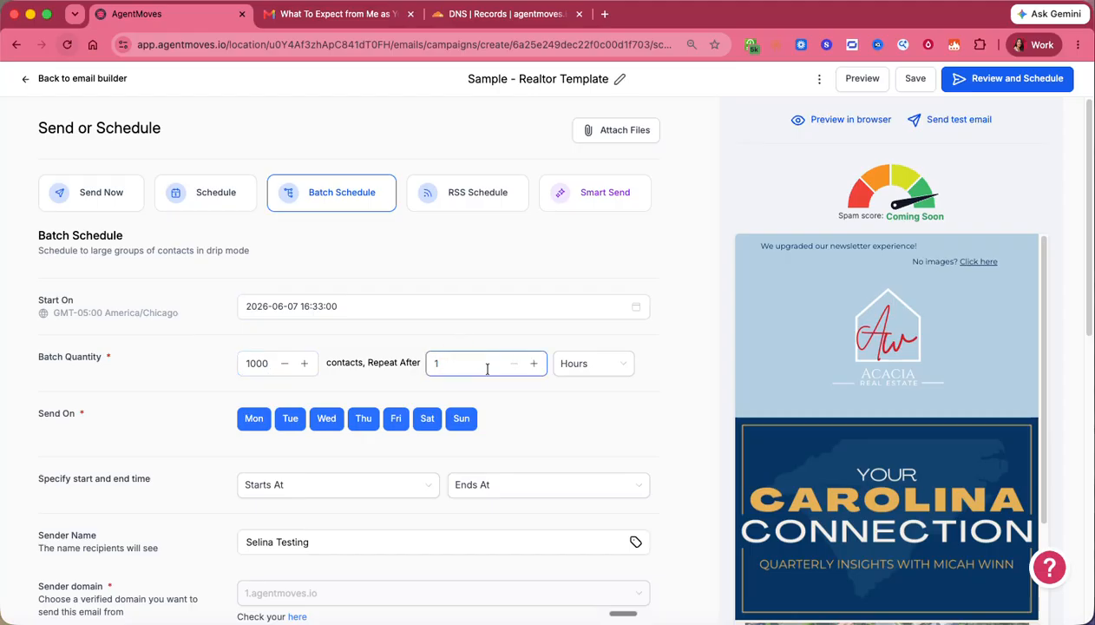
{"action": "left_click", "coordinate": [598, 373]}
{"action": "left_click", "coordinate": [577, 392]}
{"action": "left_click", "coordinate": [250, 362]}
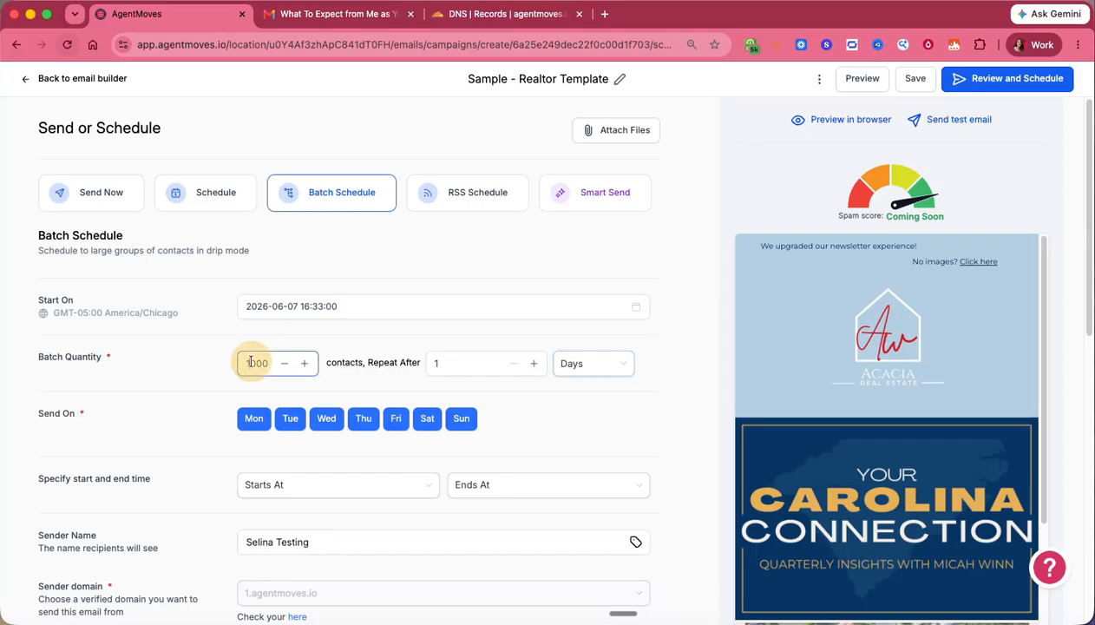
{"action": "double_click", "coordinate": [250, 363]}
{"action": "type", "text": "250"}
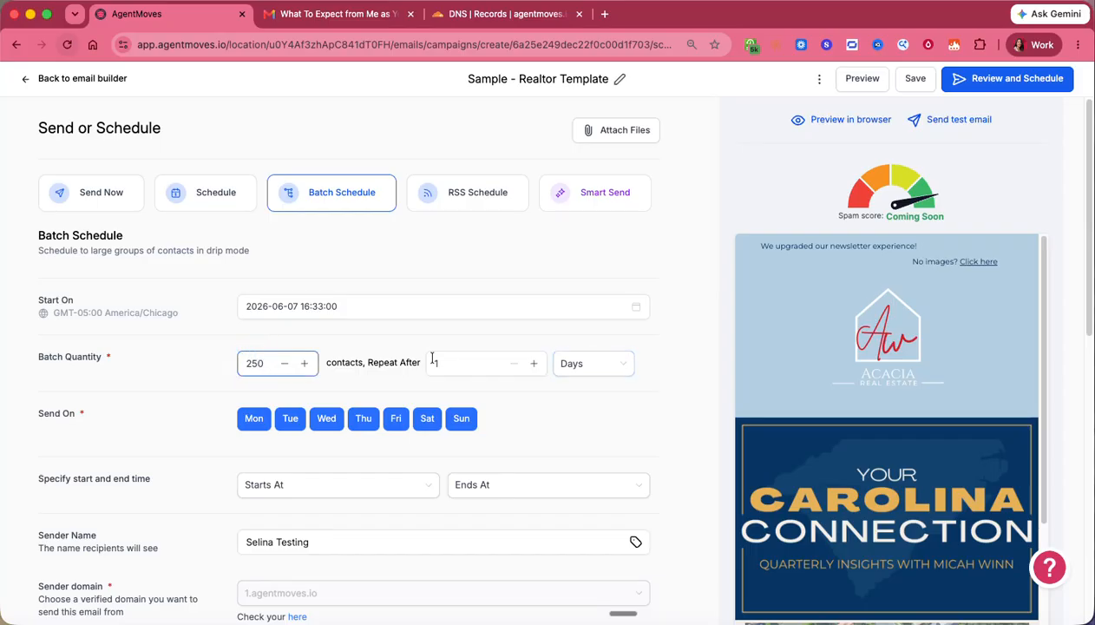
{"action": "left_click", "coordinate": [458, 363]}
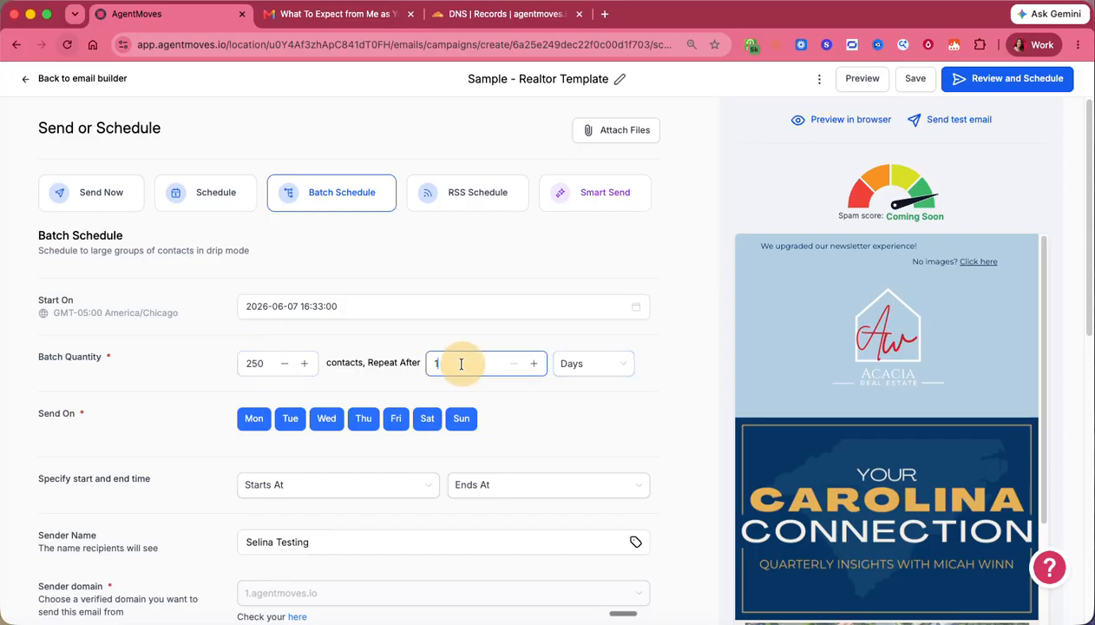
{"action": "type", "text": "4"}
{"action": "left_click", "coordinate": [604, 366]}
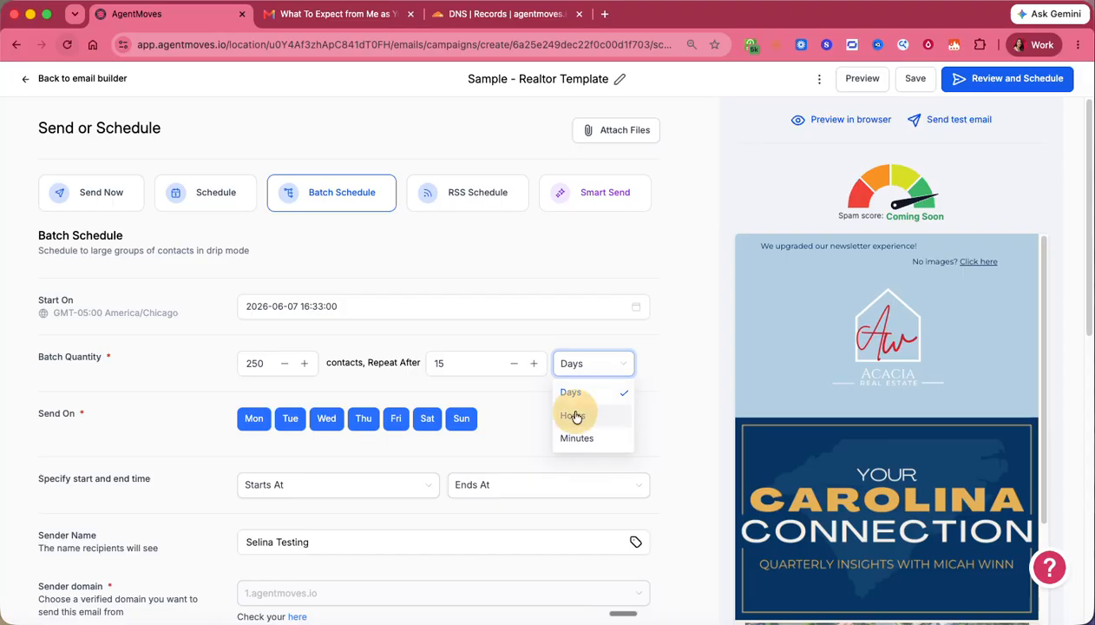
{"action": "left_click", "coordinate": [576, 437]}
{"action": "left_click", "coordinate": [499, 382]}
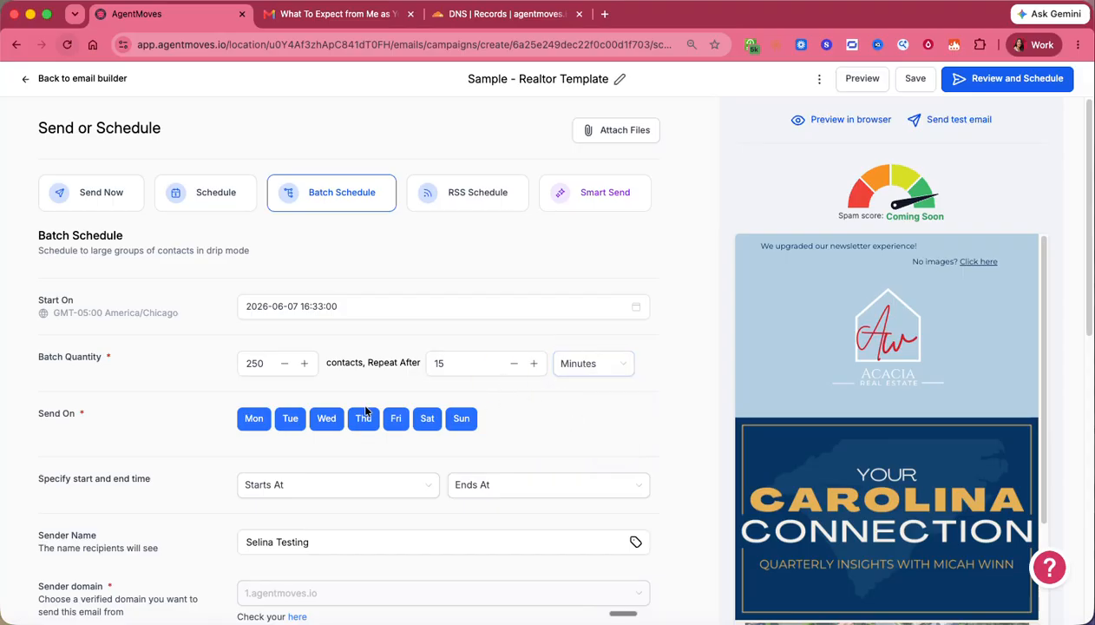
- Deselect Monday, Friday, Saturday and Sunday so batches send only Tuesday to Thursday
{"action": "left_click", "coordinate": [251, 418]}
{"action": "left_click", "coordinate": [461, 418]}
{"action": "left_click", "coordinate": [427, 418]}
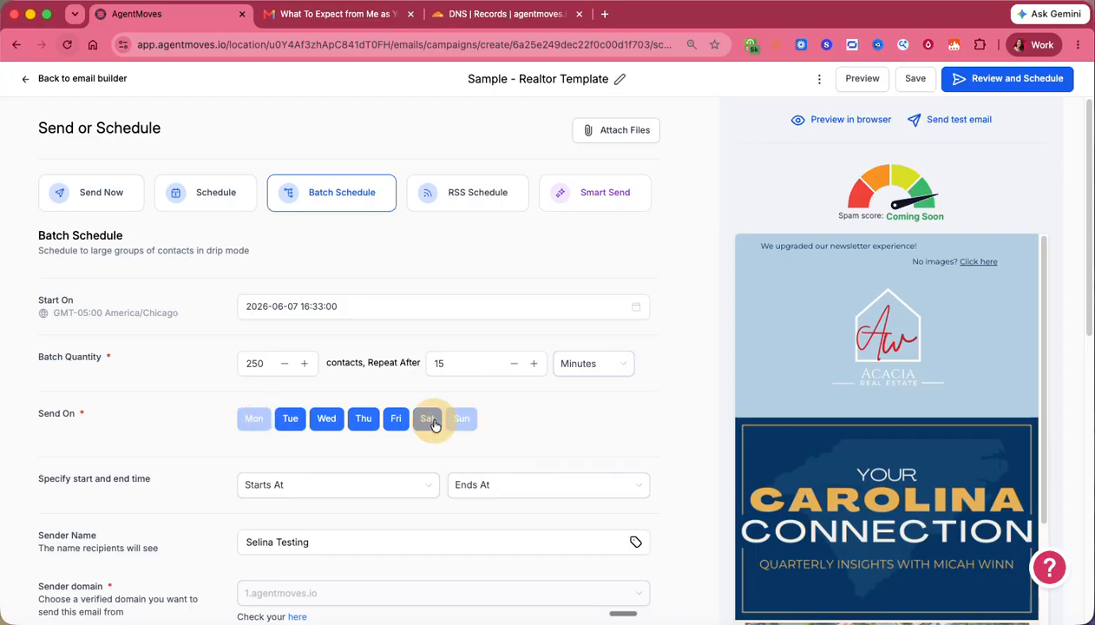
{"action": "left_click", "coordinate": [395, 418]}
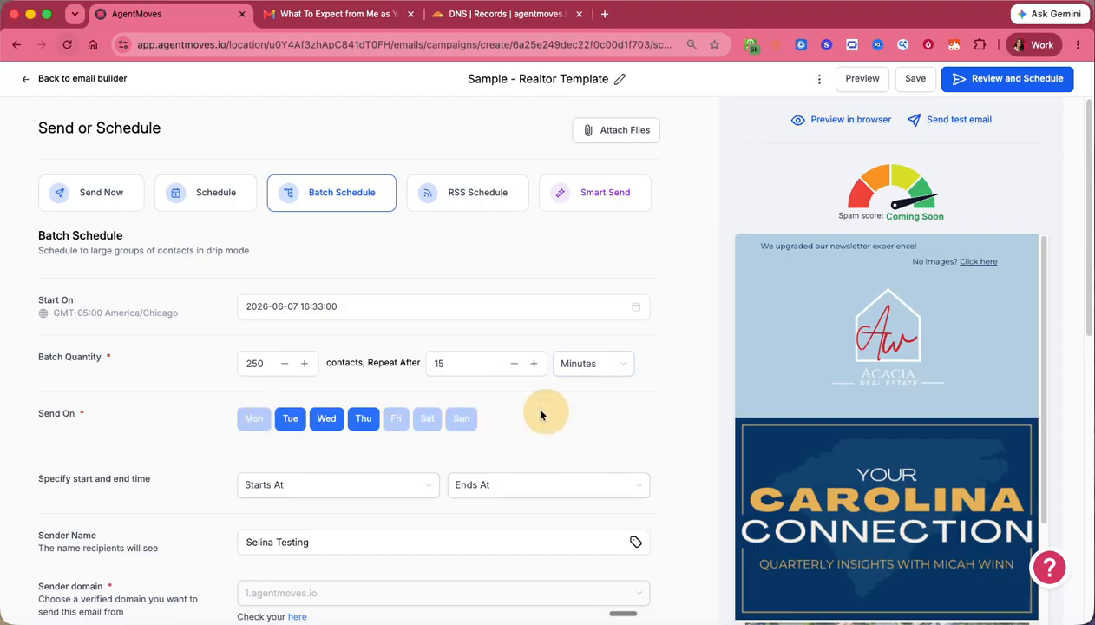
{"action": "scroll", "coordinate": [499, 408], "scroll_direction": "down", "scroll_amount": 3}
{"action": "scroll", "coordinate": [499, 408], "scroll_direction": "up", "scroll_amount": 3}
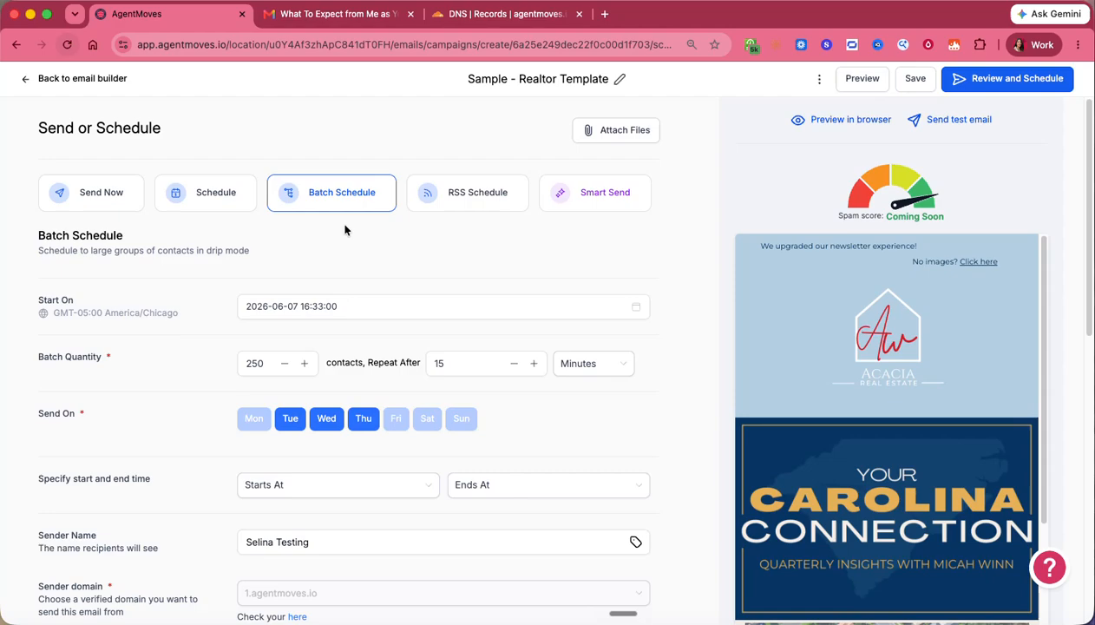
- Look at the RSS Schedule feed URL field and the Smart Send eligibility explanation
{"action": "left_click", "coordinate": [467, 204]}
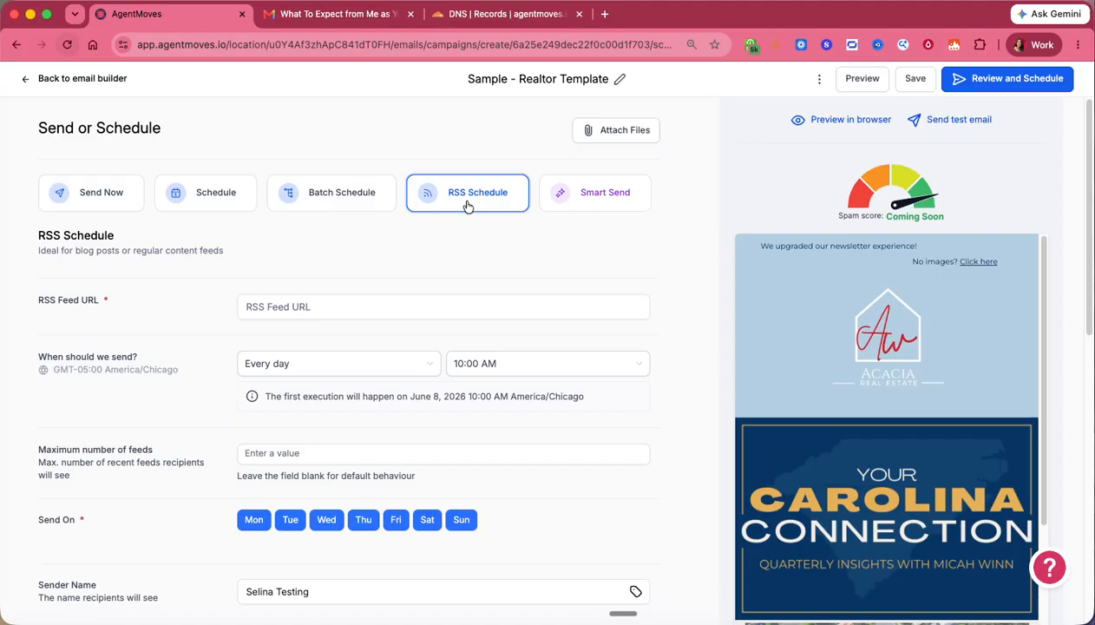
{"action": "left_click", "coordinate": [282, 305]}
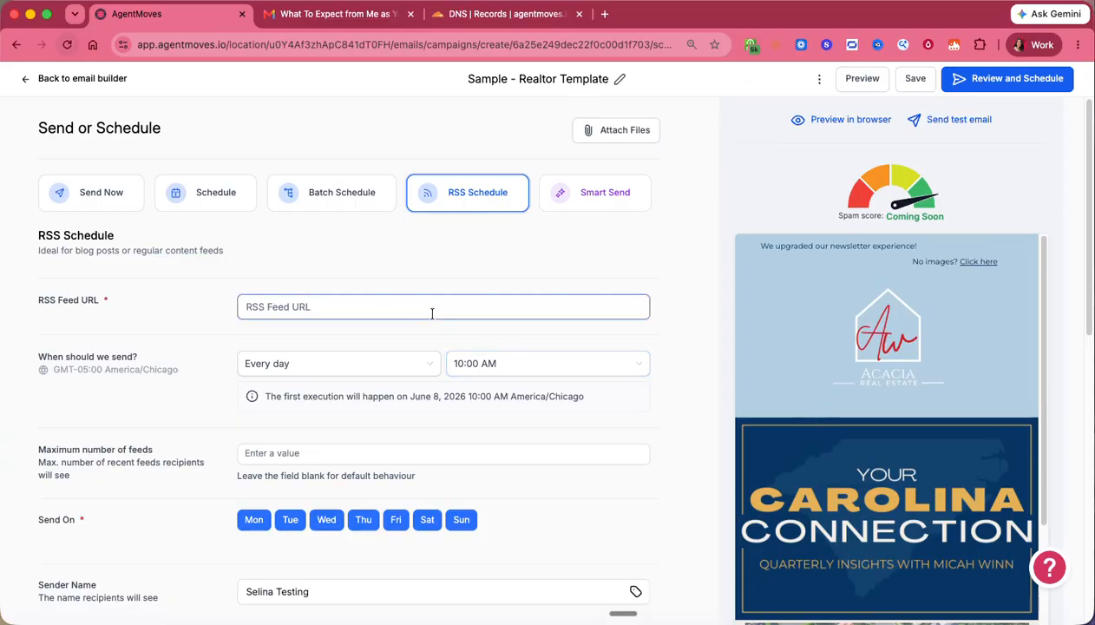
{"action": "left_click", "coordinate": [304, 311]}
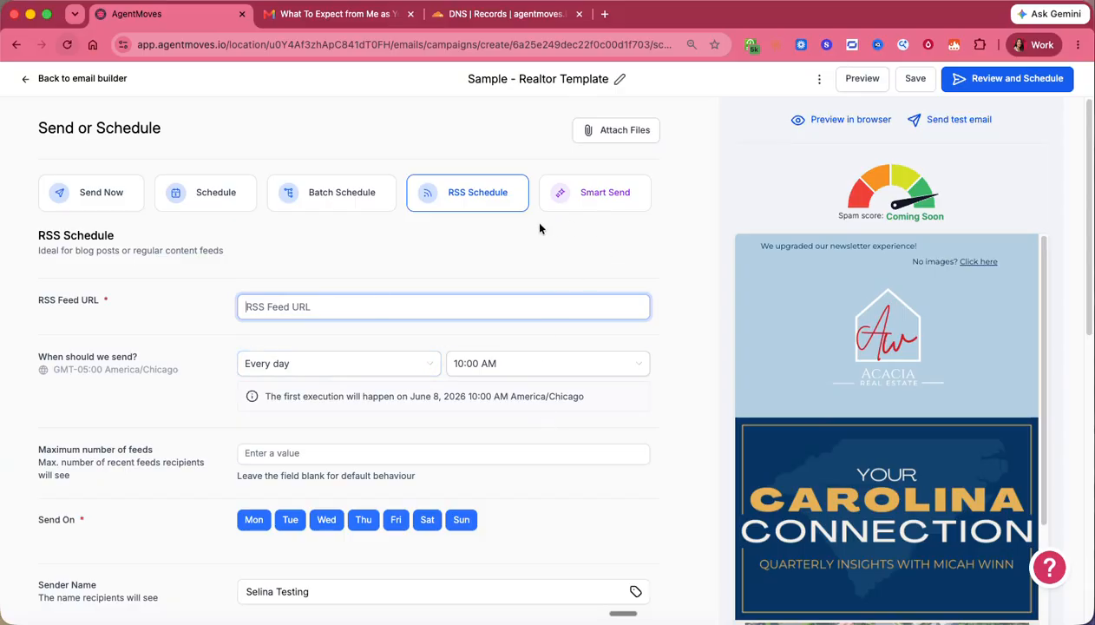
{"action": "left_click", "coordinate": [576, 198]}
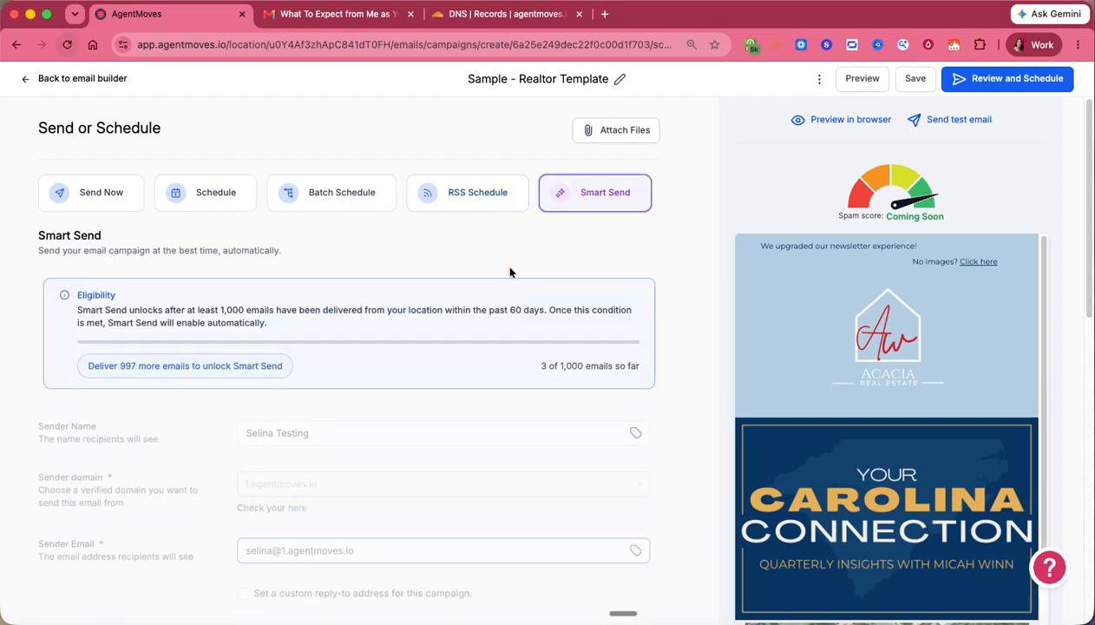
{"action": "triple_click", "coordinate": [165, 310]}
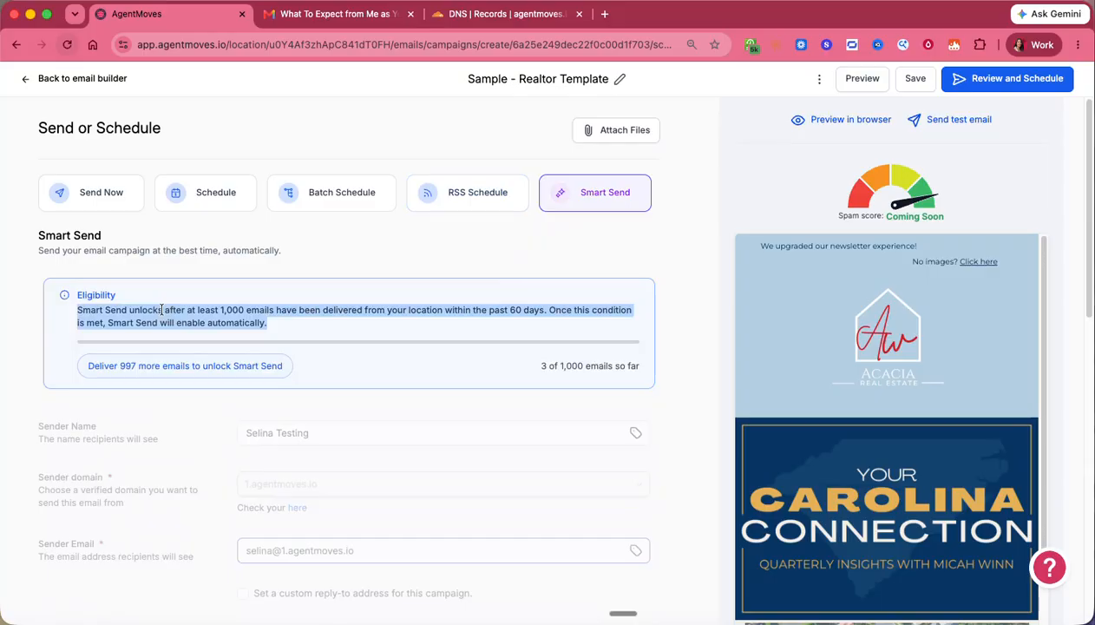
- Switch back through RSS and Batch Schedule to Send Now, and review the sender domain note
{"action": "left_click", "coordinate": [477, 207]}
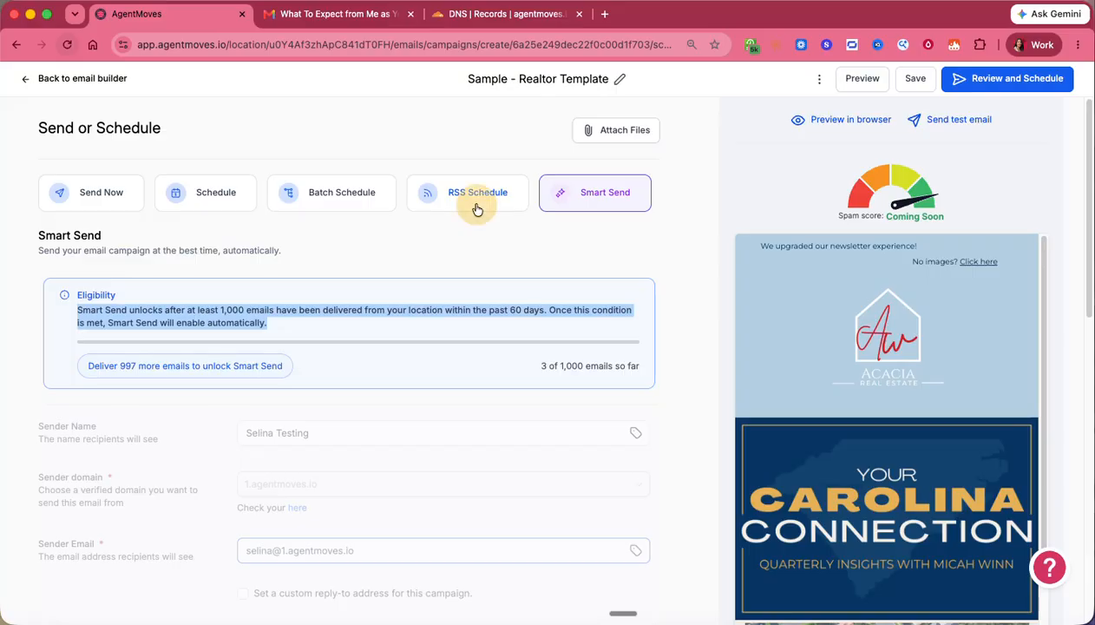
{"action": "left_click", "coordinate": [376, 206]}
{"action": "left_click", "coordinate": [203, 217]}
{"action": "left_click", "coordinate": [121, 207]}
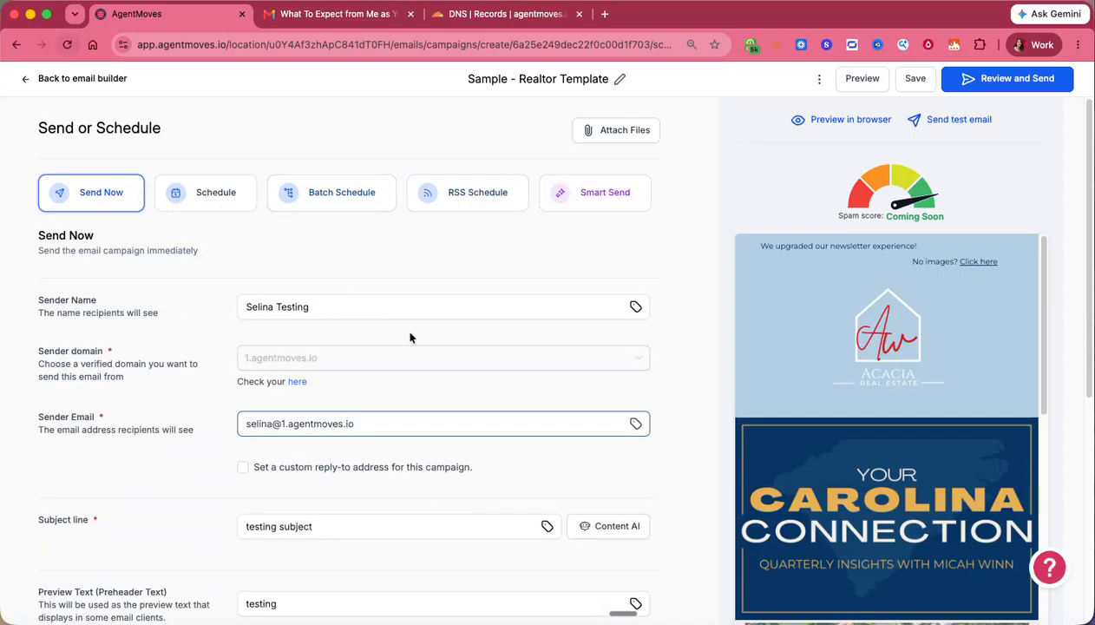
{"action": "scroll", "coordinate": [452, 365], "scroll_direction": "down", "scroll_amount": 4}
{"action": "scroll", "coordinate": [452, 369], "scroll_direction": "down", "scroll_amount": 3}
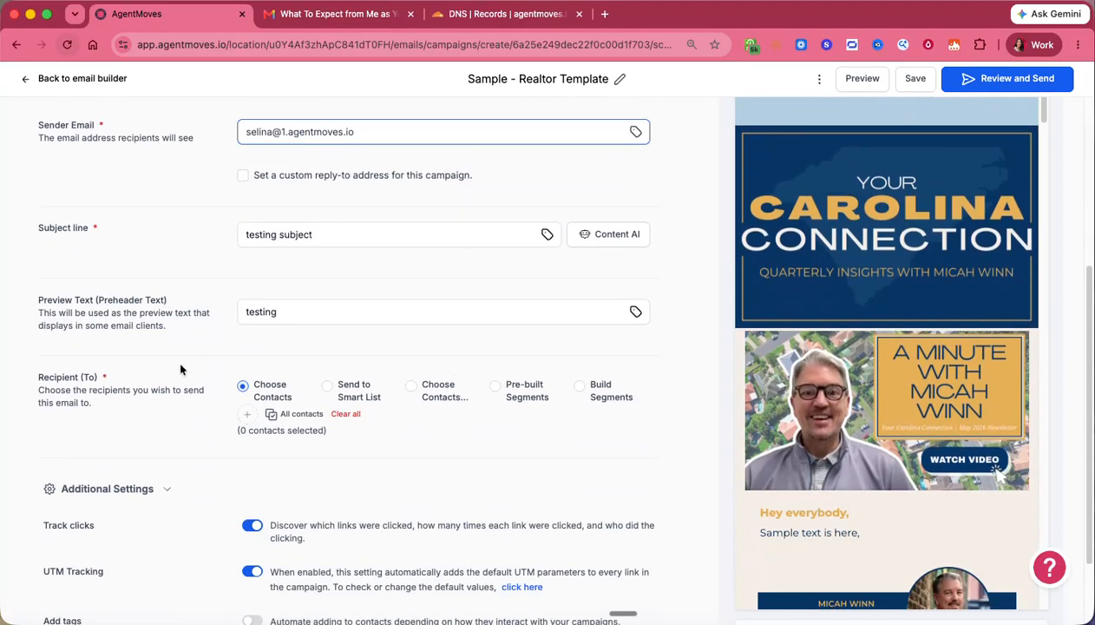
{"action": "scroll", "coordinate": [116, 321], "scroll_direction": "up", "scroll_amount": 3}
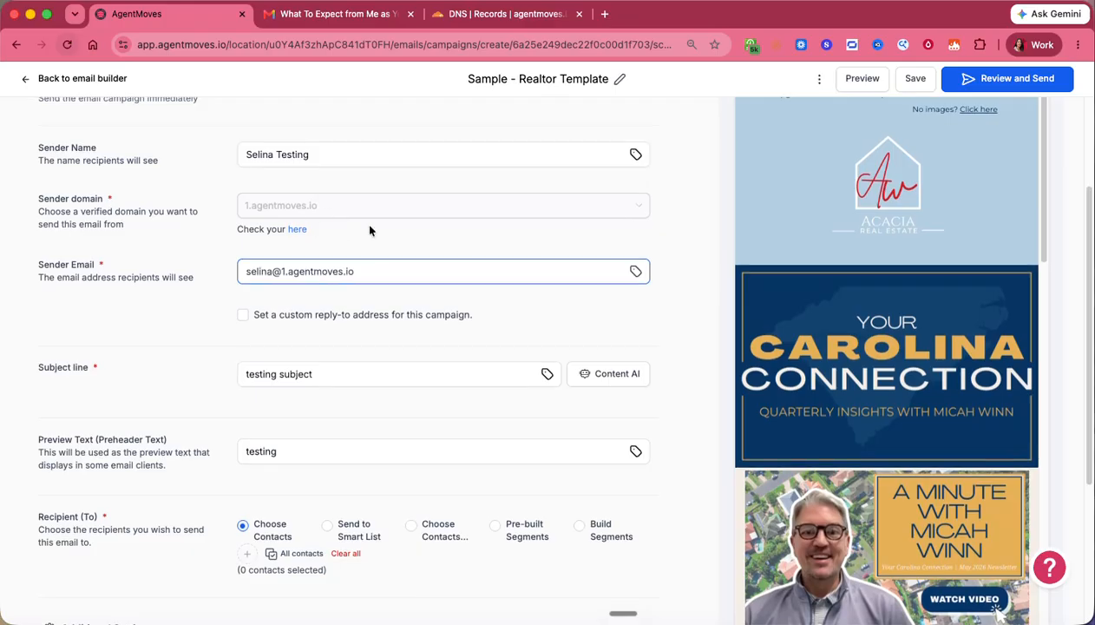
{"action": "scroll", "coordinate": [80, 331], "scroll_direction": "up", "scroll_amount": 4}
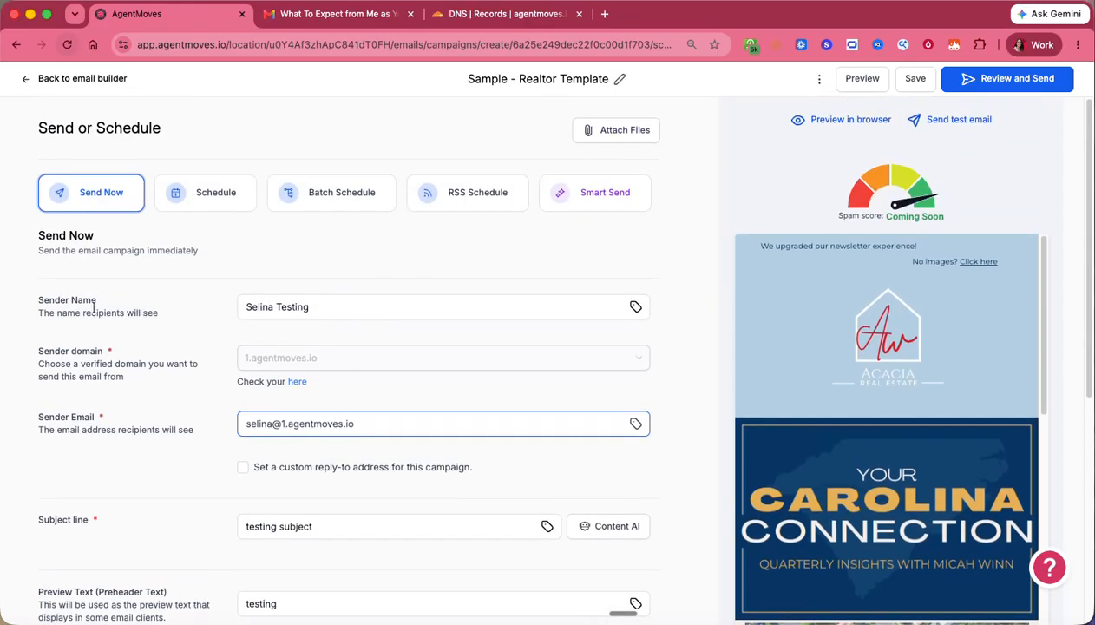
{"action": "triple_click", "coordinate": [116, 368]}
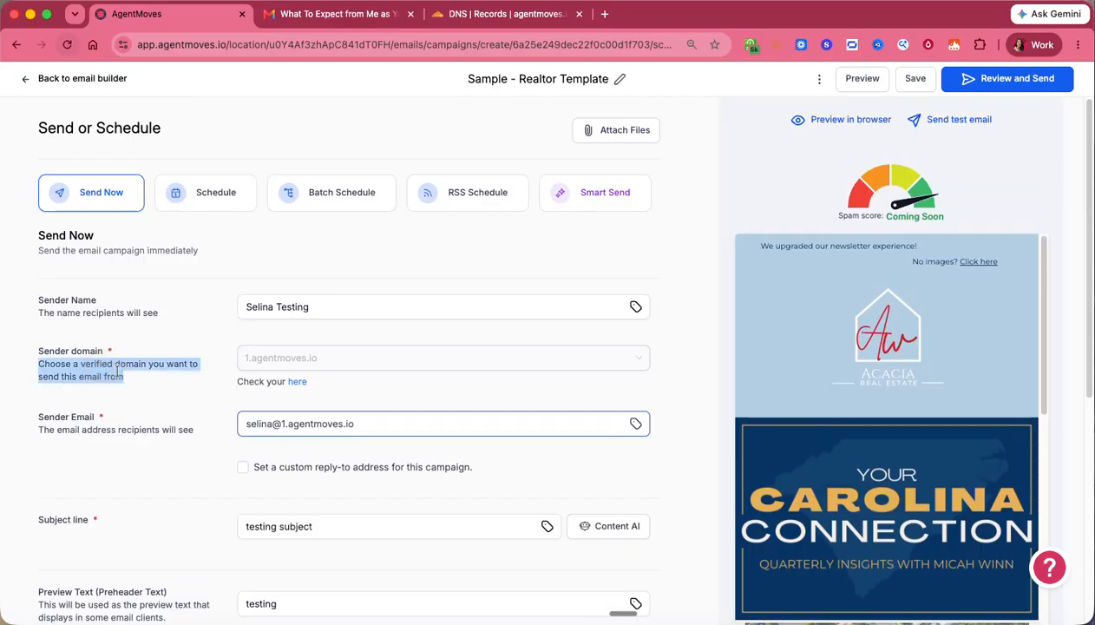
- Open the 1.agentmoves.io Dedicated Domain settings in a new tab, then return to the campaign tab
{"action": "left_click", "coordinate": [297, 381]}
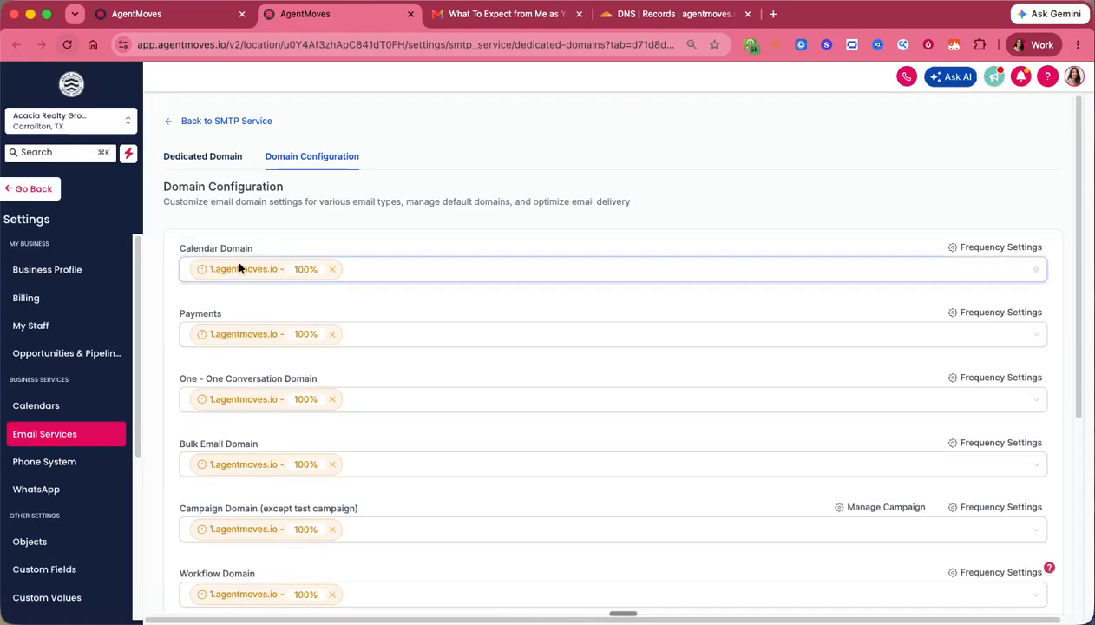
{"action": "left_click", "coordinate": [218, 153]}
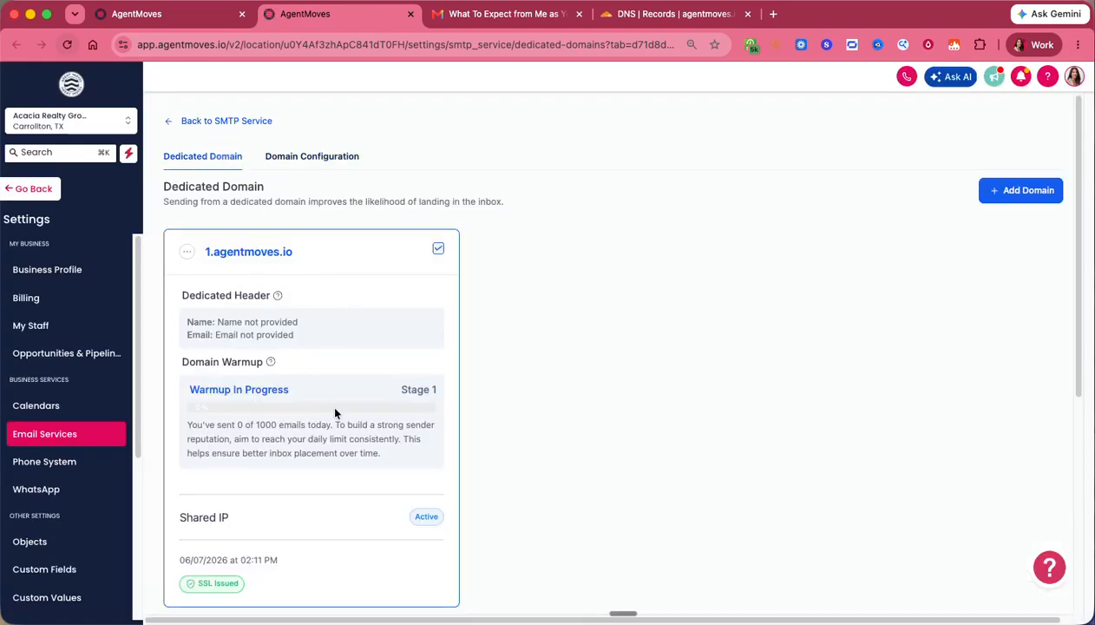
{"action": "scroll", "coordinate": [335, 413], "scroll_direction": "down", "scroll_amount": 2}
{"action": "left_click", "coordinate": [209, 16]}
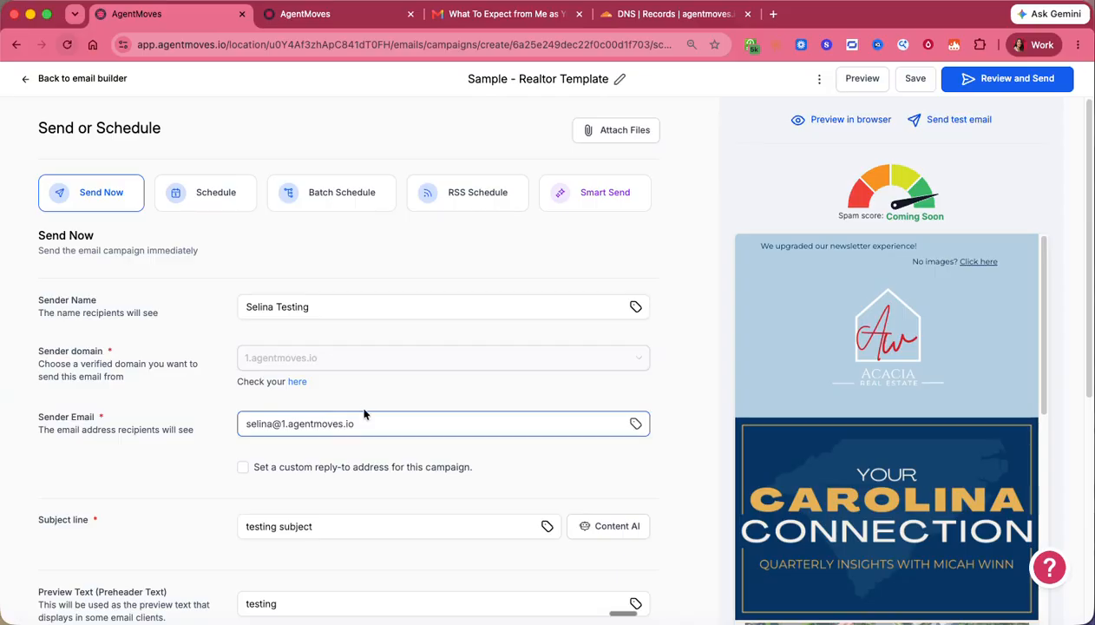
- Go from the email builder to email marketing Settings and open Verified sender emails
{"action": "left_click", "coordinate": [62, 80]}
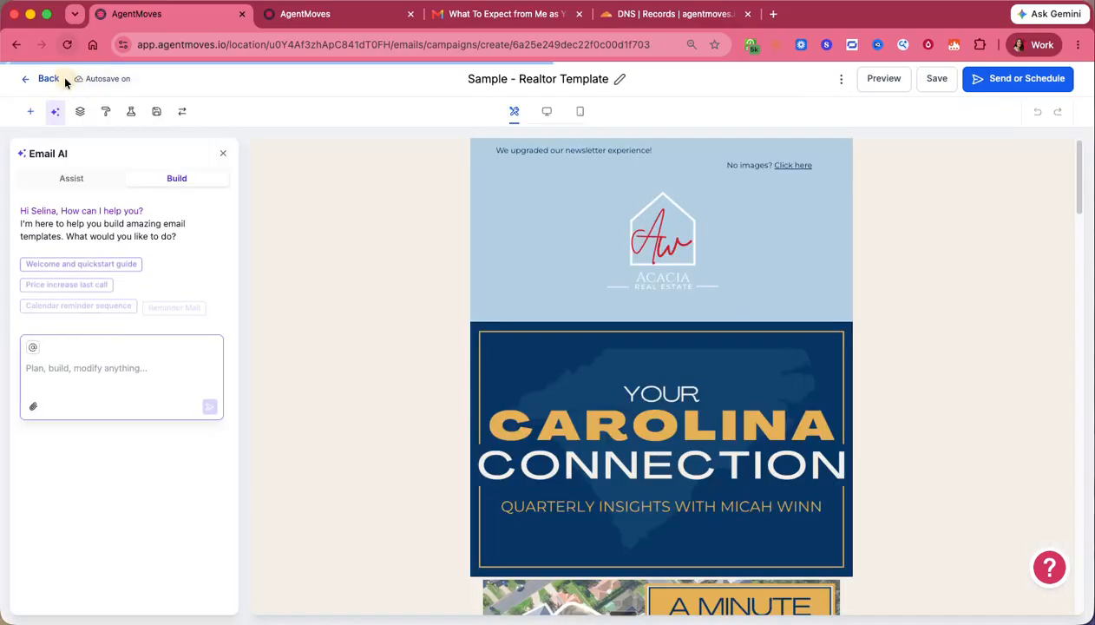
{"action": "left_click", "coordinate": [45, 79]}
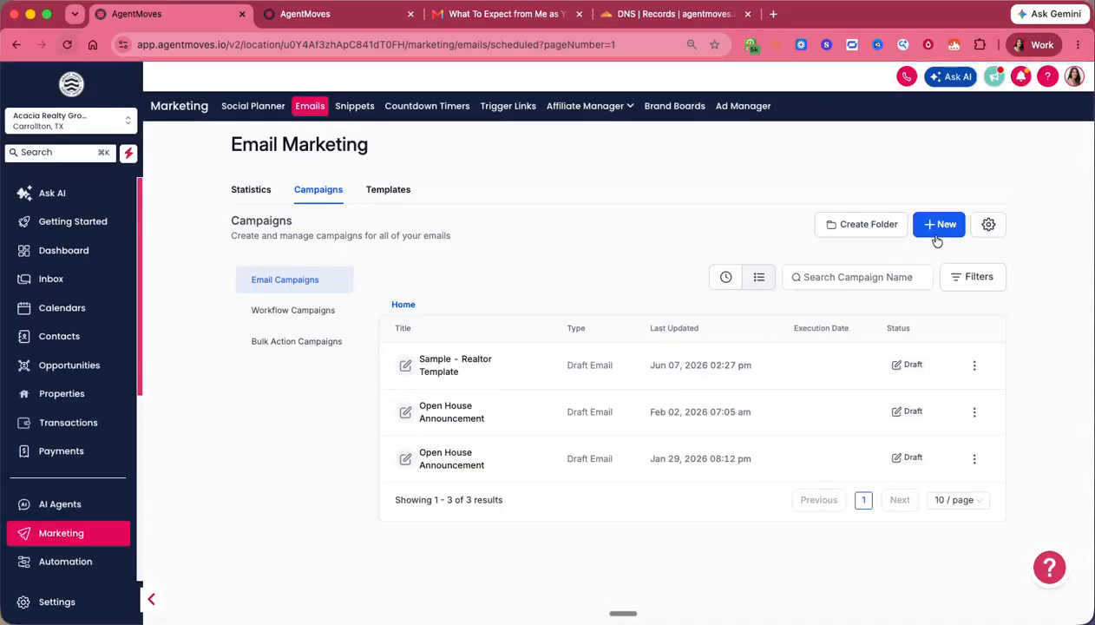
{"action": "left_click", "coordinate": [984, 225]}
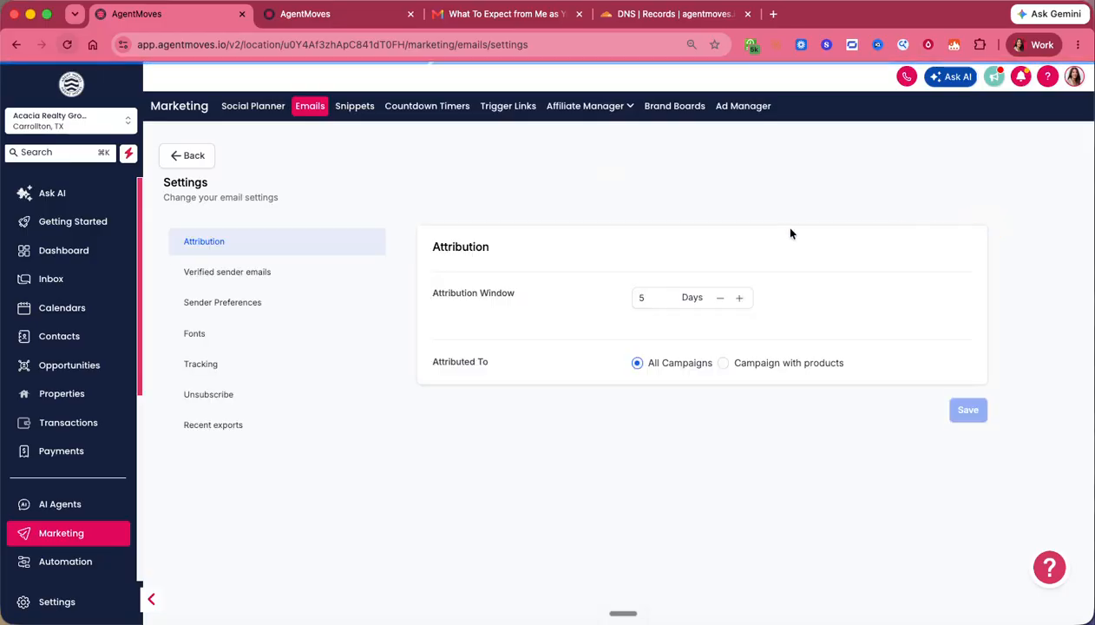
{"action": "left_click", "coordinate": [227, 276]}
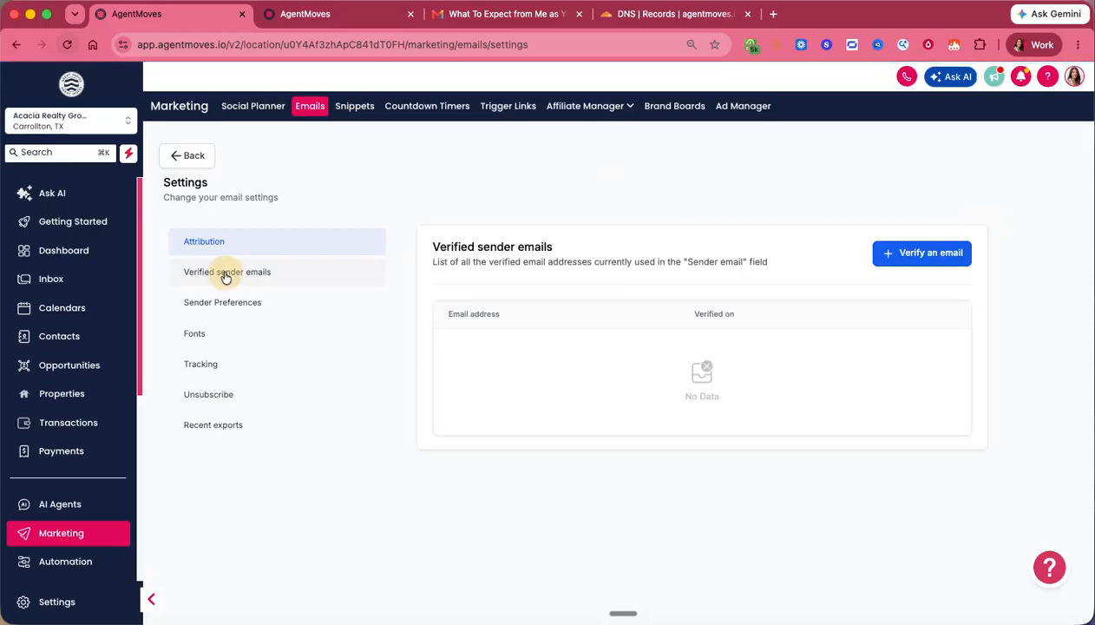
- Verify a new sender address on the 1.agentmoves.io domain and add it to the list
{"action": "left_click", "coordinate": [909, 264]}
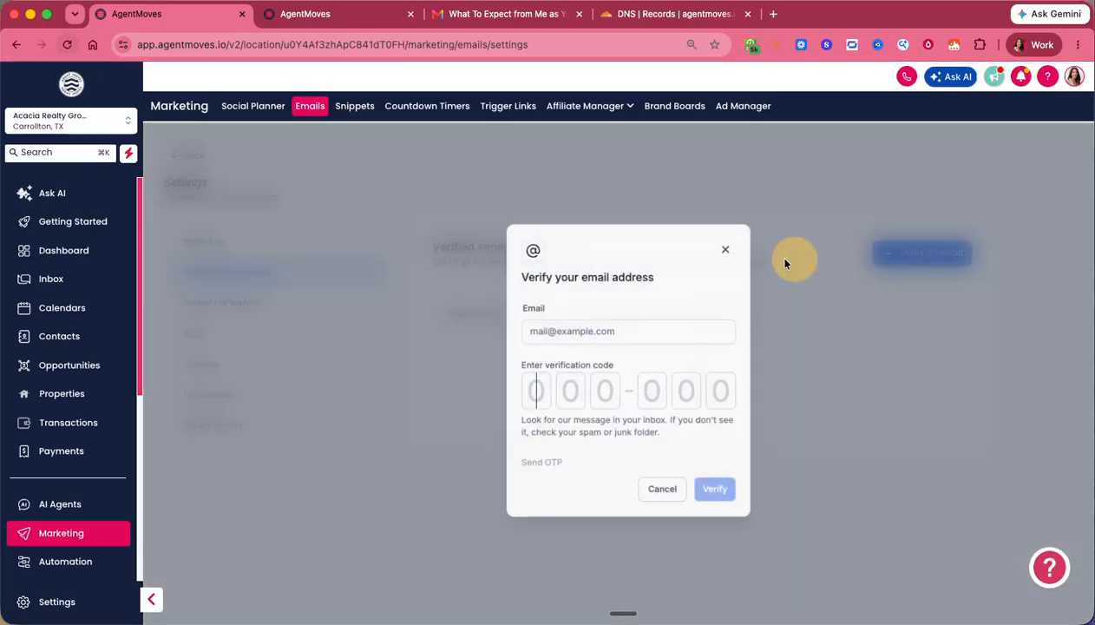
{"action": "left_click", "coordinate": [564, 333]}
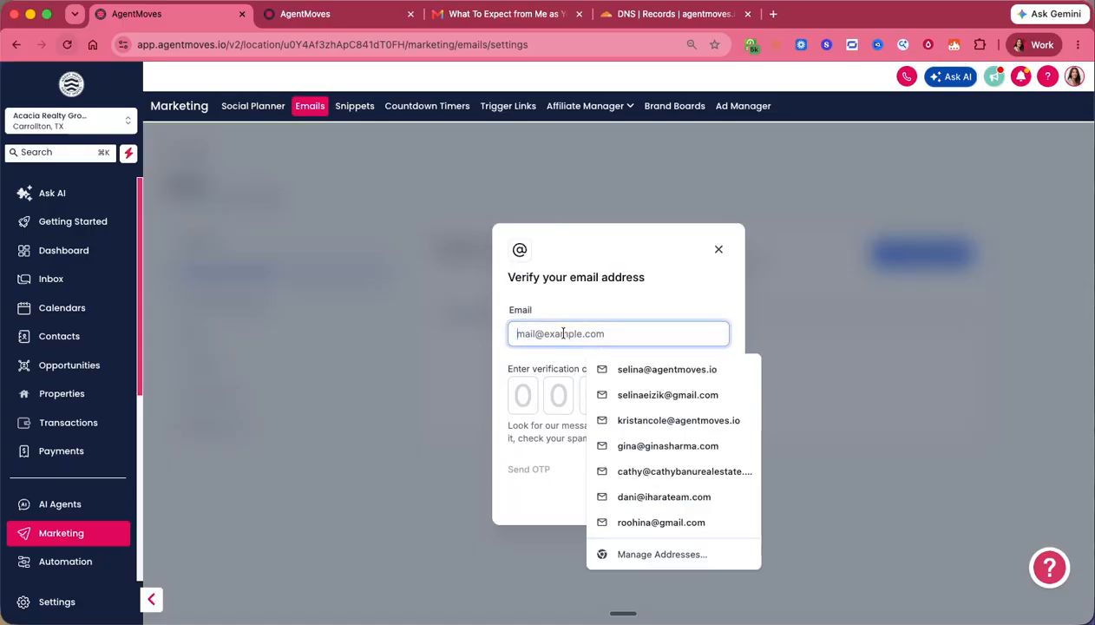
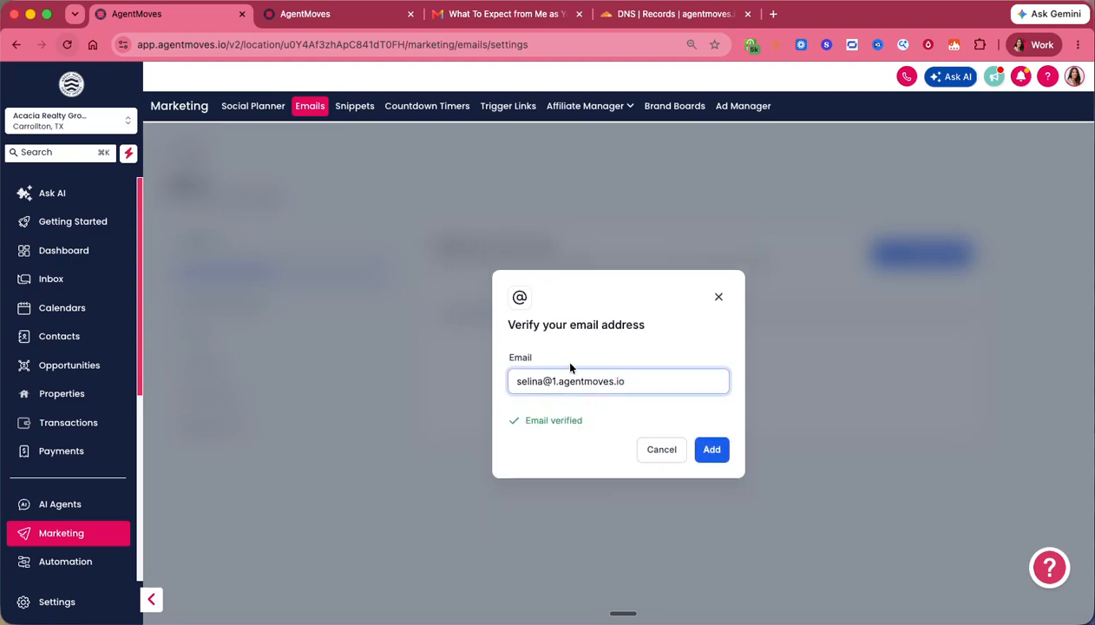
{"action": "triple_click", "coordinate": [554, 420]}
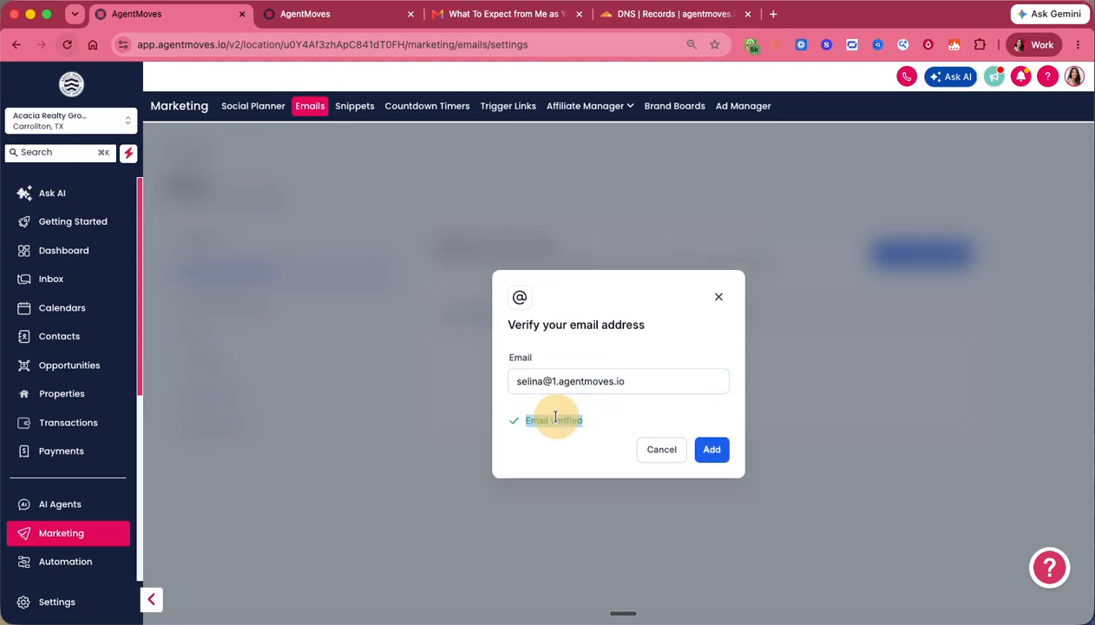
{"action": "left_click", "coordinate": [703, 446]}
- Highlight the agentmoves.io domain part of the listed verified sender address
{"action": "left_click", "coordinate": [515, 344]}
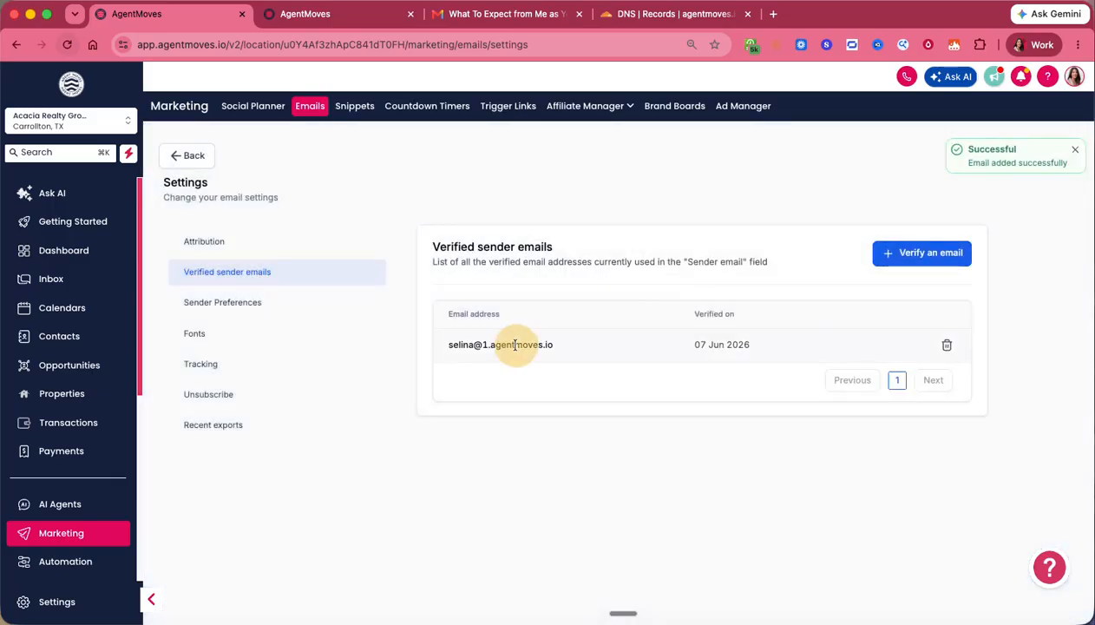
{"action": "triple_click", "coordinate": [516, 344]}
{"action": "left_click", "coordinate": [488, 344]}
{"action": "left_click_drag", "start_coordinate": [483, 344], "coordinate": [563, 352]}
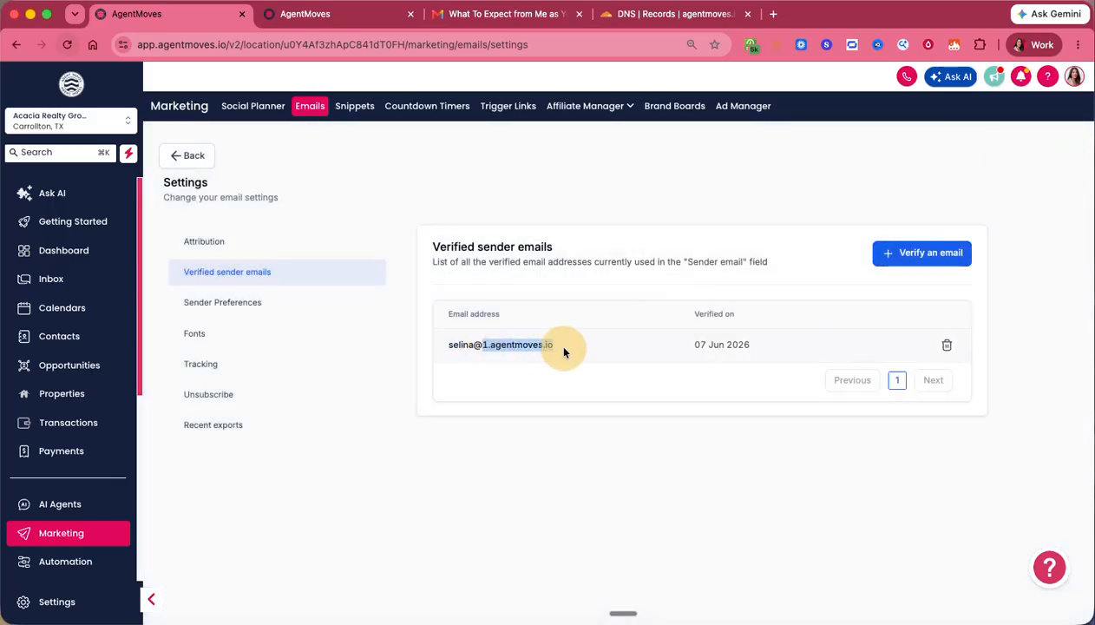
{"action": "left_click", "coordinate": [543, 340]}
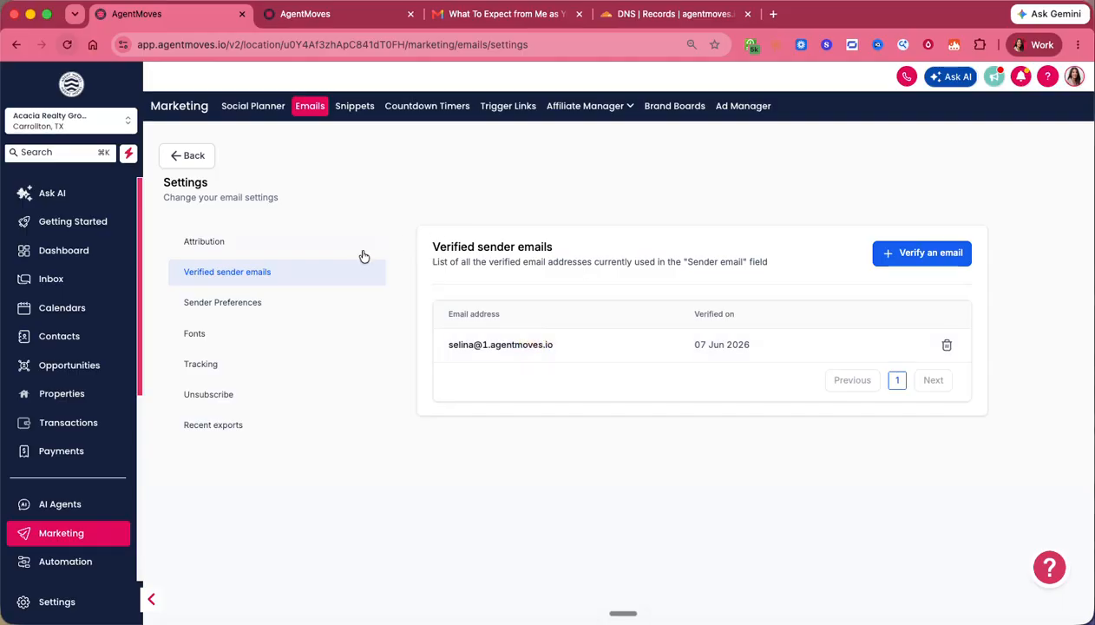
{"action": "left_click", "coordinate": [484, 345]}
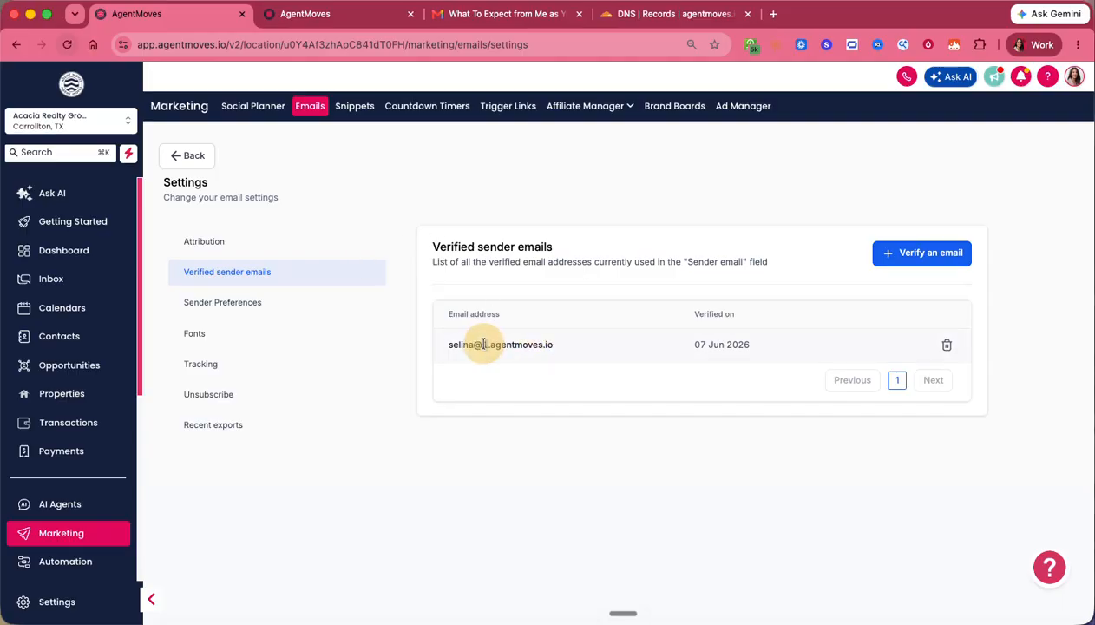
{"action": "left_click_drag", "start_coordinate": [489, 344], "coordinate": [556, 347]}
{"action": "left_click", "coordinate": [533, 344]}
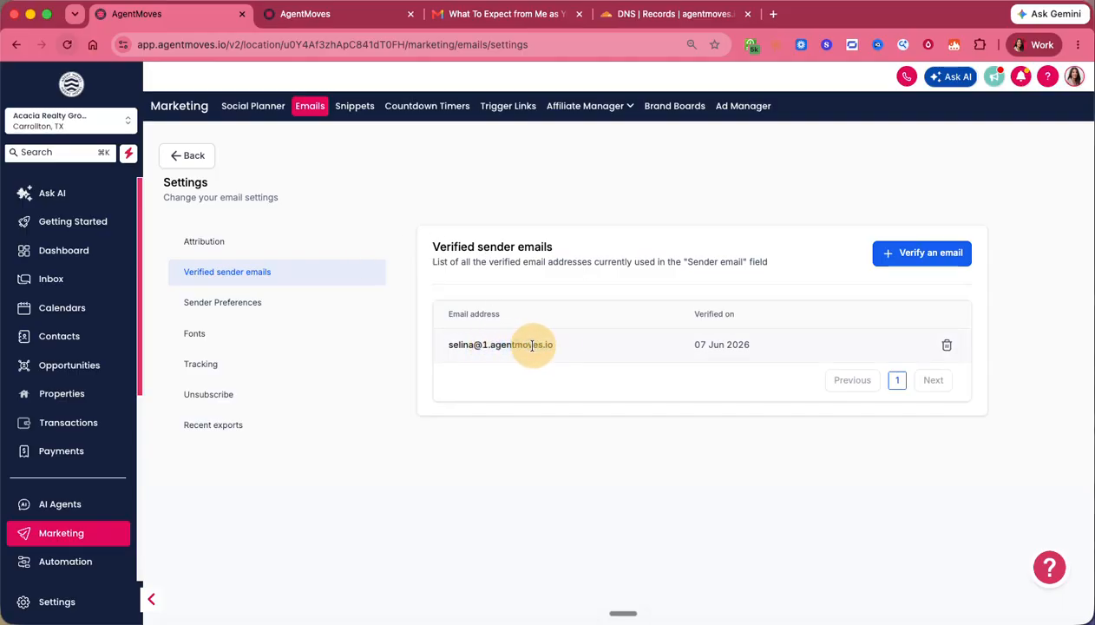
{"action": "left_click", "coordinate": [921, 253]}
{"action": "left_click", "coordinate": [566, 334]}
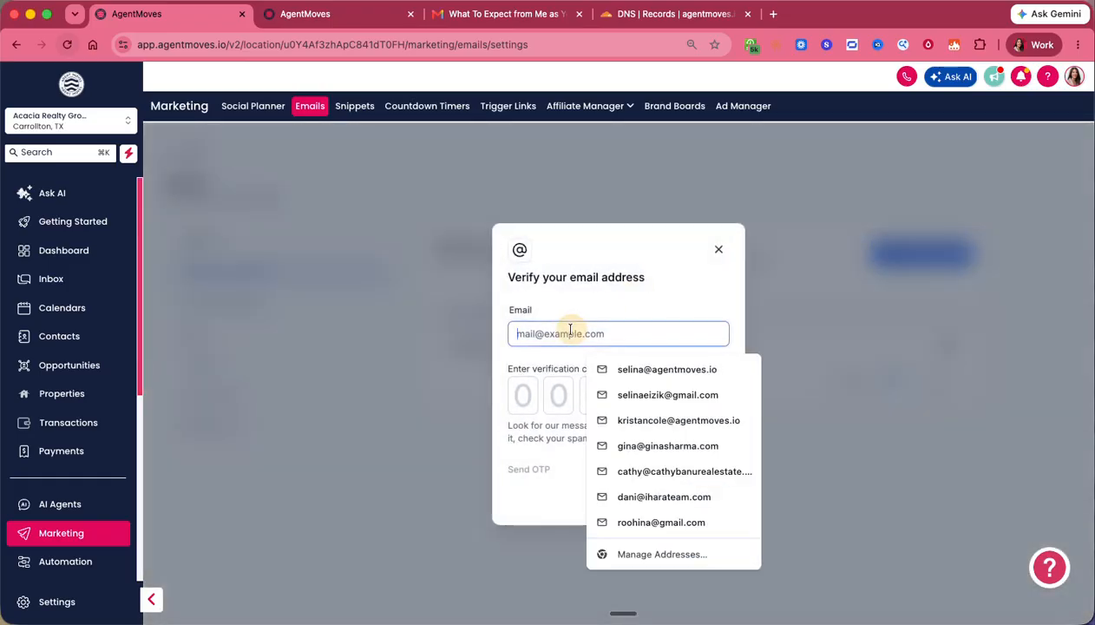
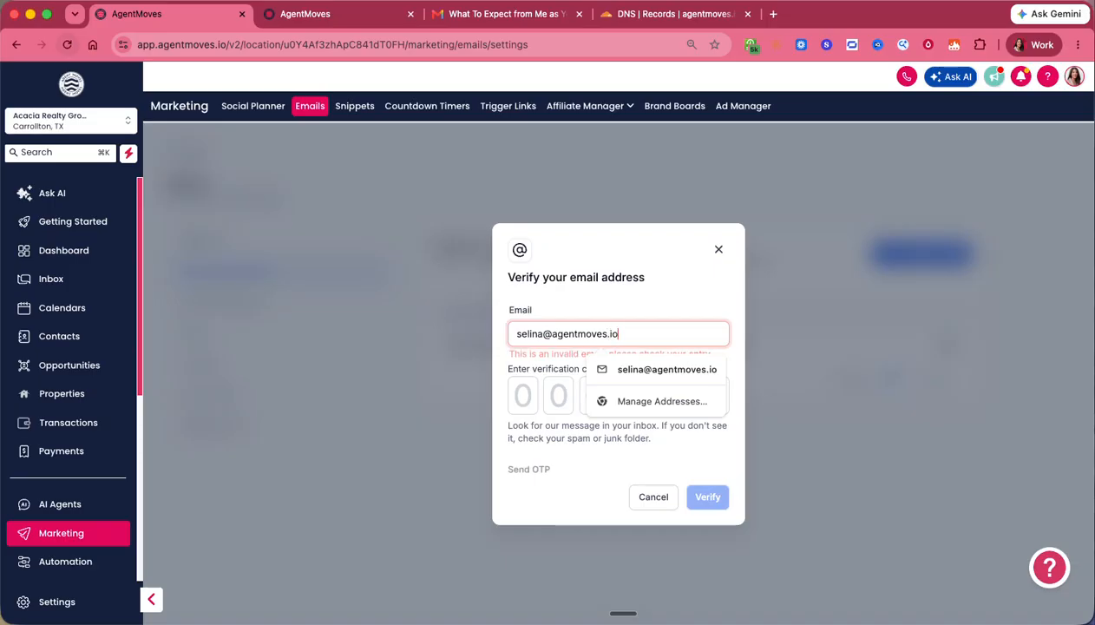
{"action": "left_click", "coordinate": [589, 477]}
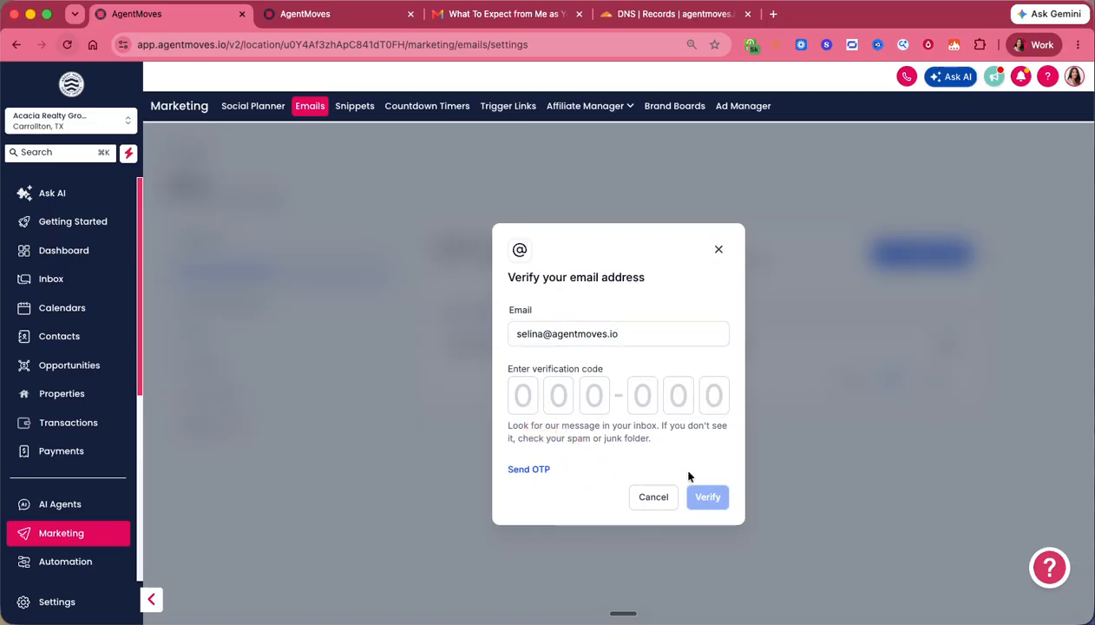
{"action": "left_click", "coordinate": [524, 395]}
{"action": "left_click", "coordinate": [717, 252]}
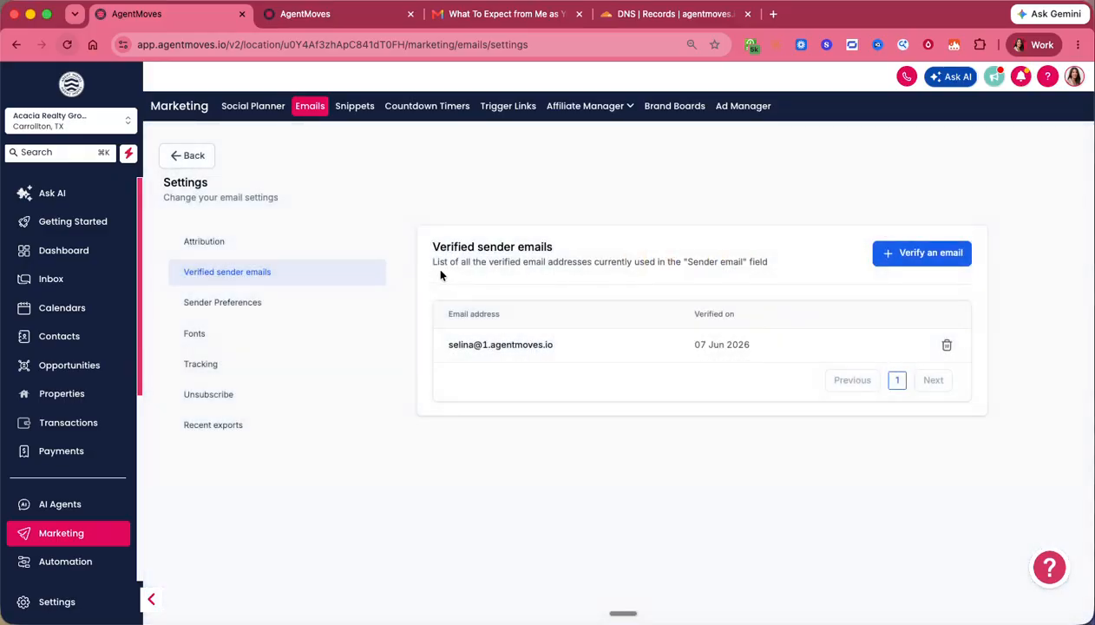
- Review the Attribution, Fonts and Tracking settings, including the click performance tracking description
{"action": "left_click", "coordinate": [220, 242]}
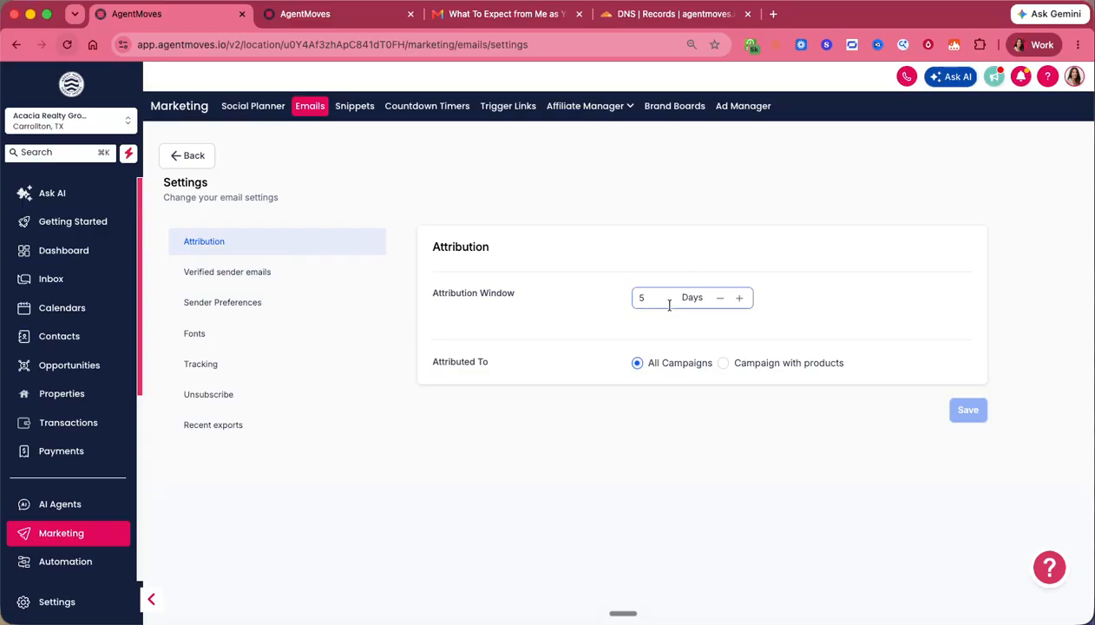
{"action": "double_click", "coordinate": [473, 293]}
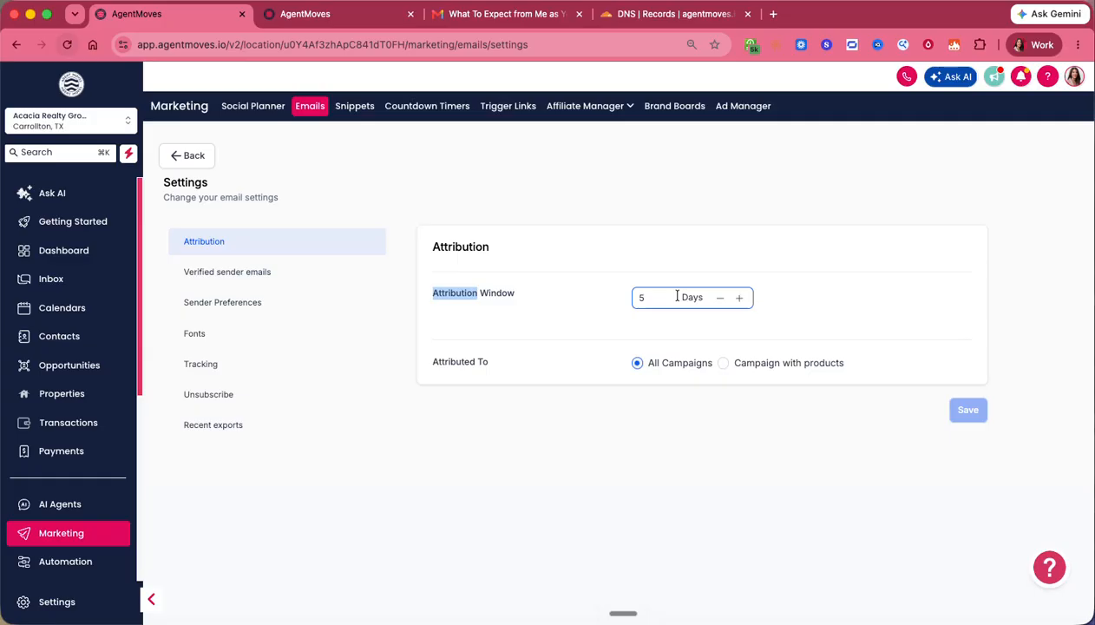
{"action": "left_click", "coordinate": [206, 329]}
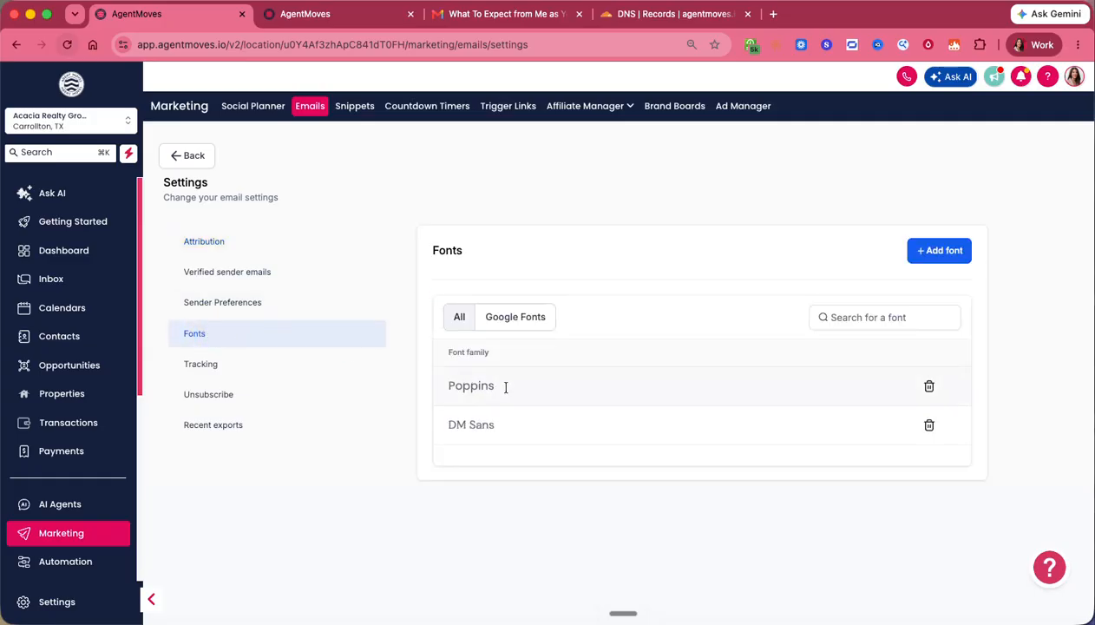
{"action": "left_click", "coordinate": [236, 366]}
{"action": "left_click_drag", "start_coordinate": [486, 320], "coordinate": [608, 327]}
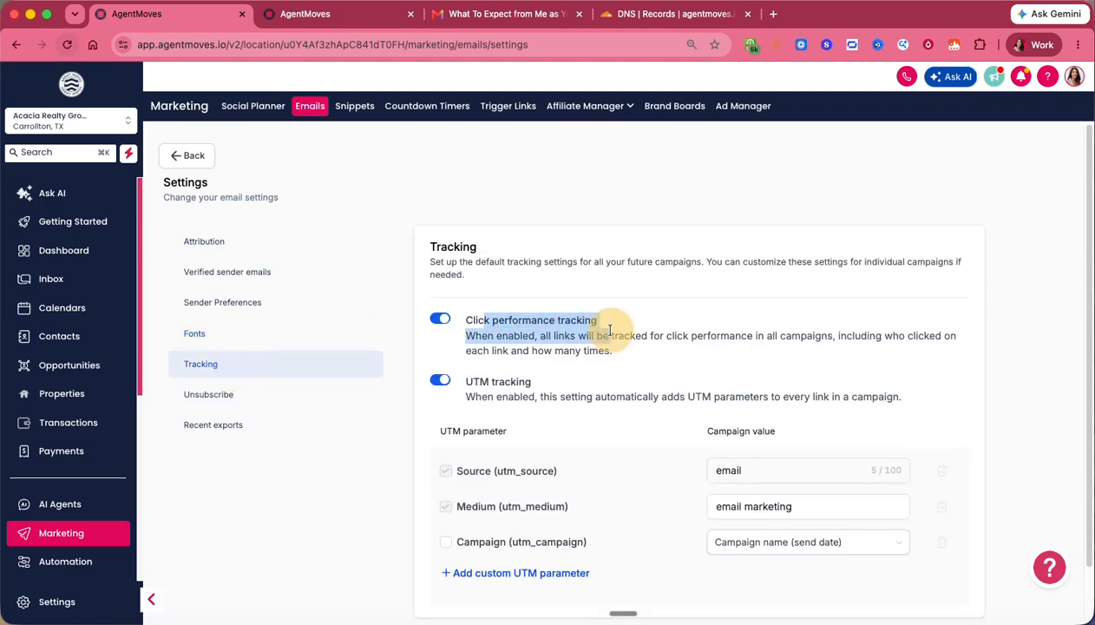
{"action": "left_click", "coordinate": [505, 385]}
{"action": "scroll", "coordinate": [595, 379], "scroll_direction": "down", "scroll_amount": 2}
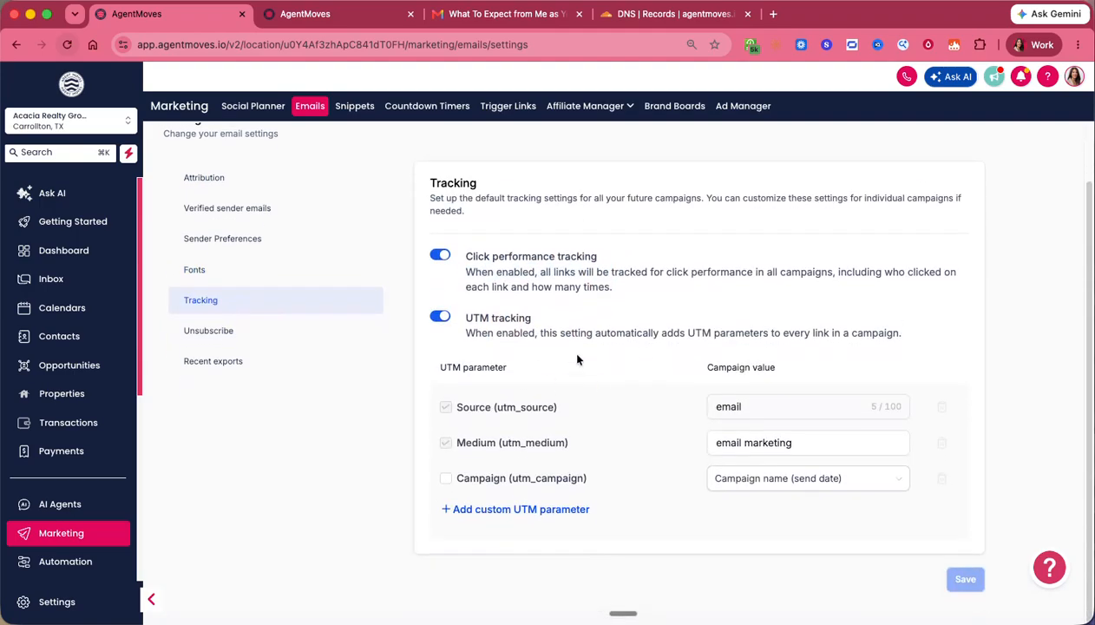
- Look at Unsubscribe, Recent exports and Verified sender emails, then return to the Campaigns list
{"action": "left_click", "coordinate": [200, 334]}
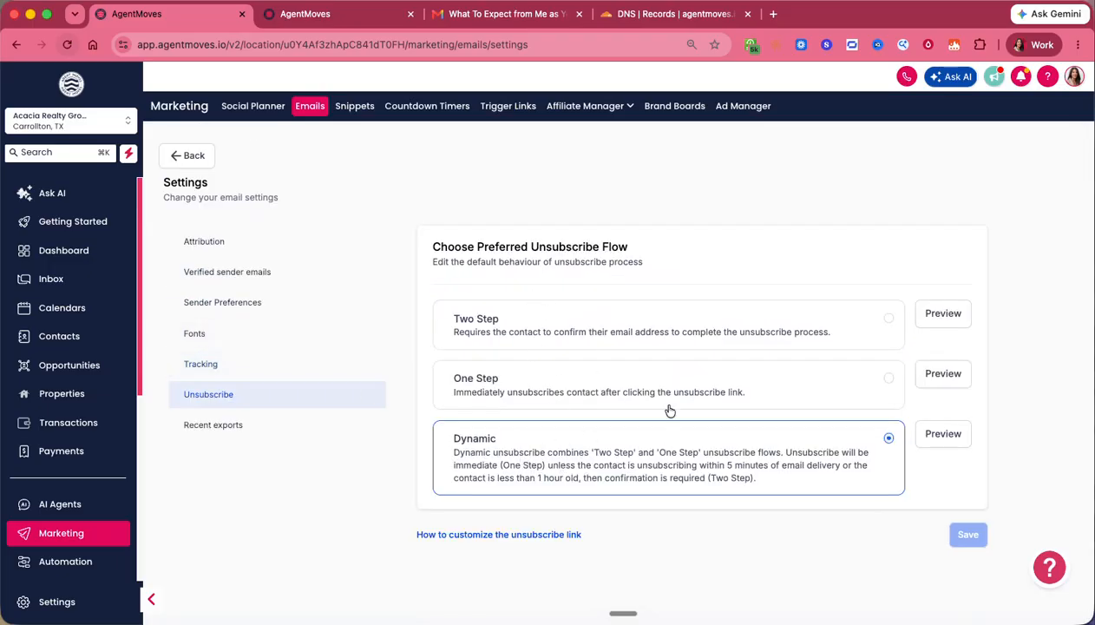
{"action": "left_click", "coordinate": [202, 423]}
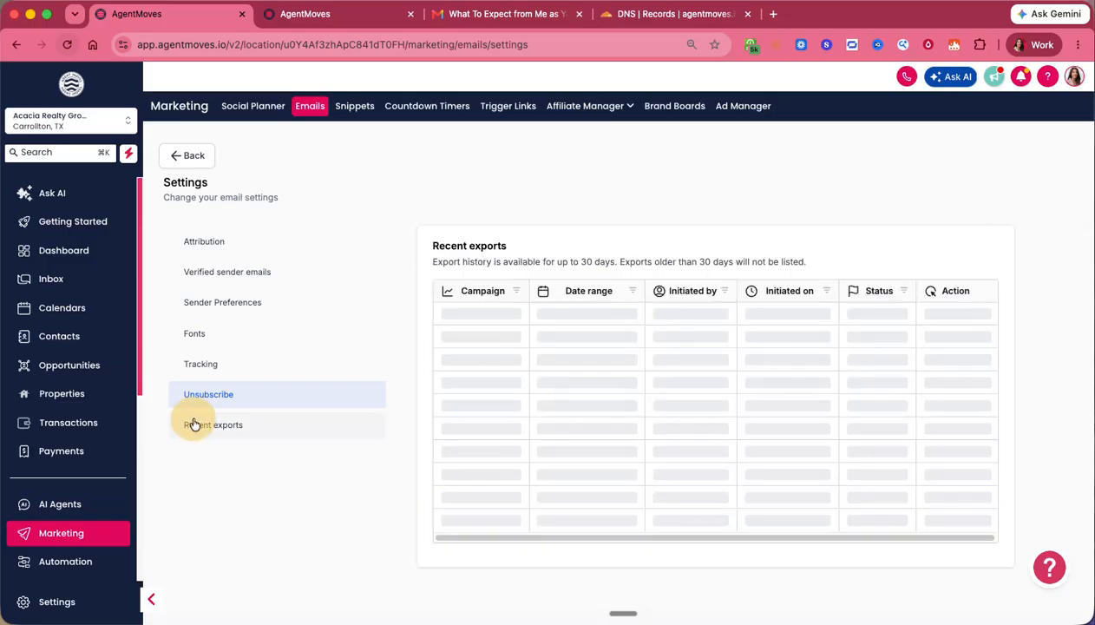
{"action": "left_click", "coordinate": [216, 242]}
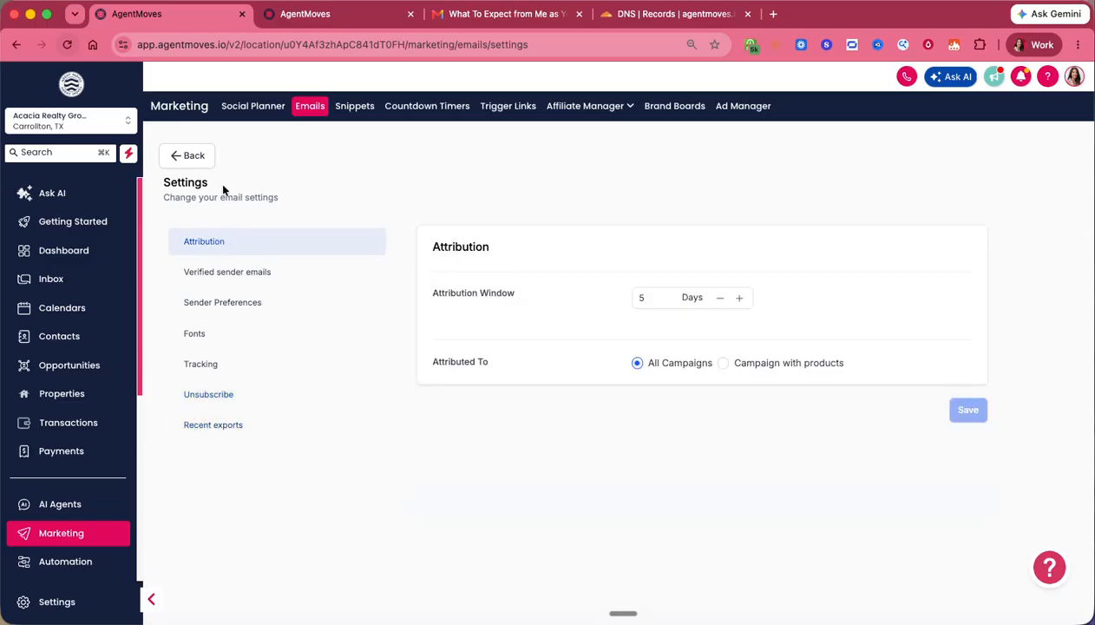
{"action": "left_click", "coordinate": [224, 274]}
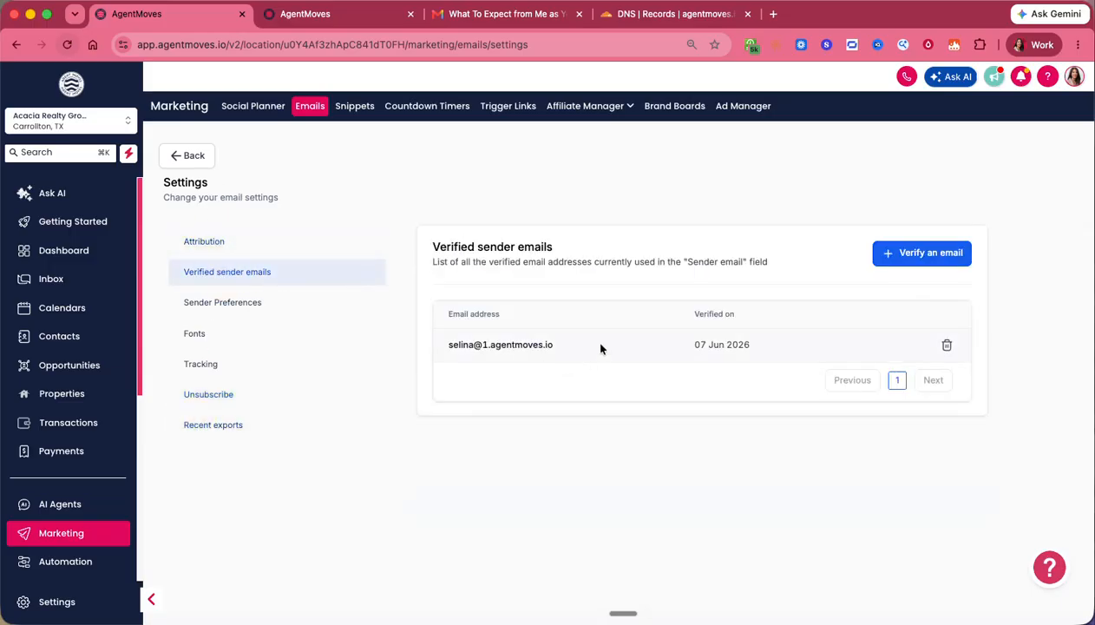
{"action": "left_click", "coordinate": [187, 156]}
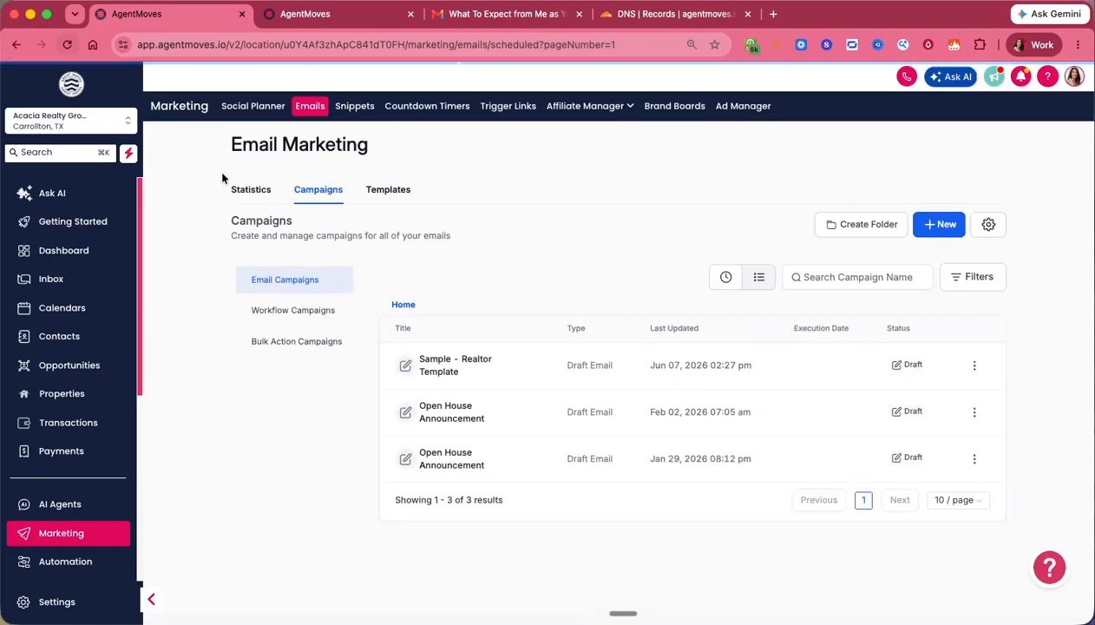
- Open the Sample - Realtor Template campaign's send settings and check the sender email's domain
{"action": "left_click", "coordinate": [449, 356]}
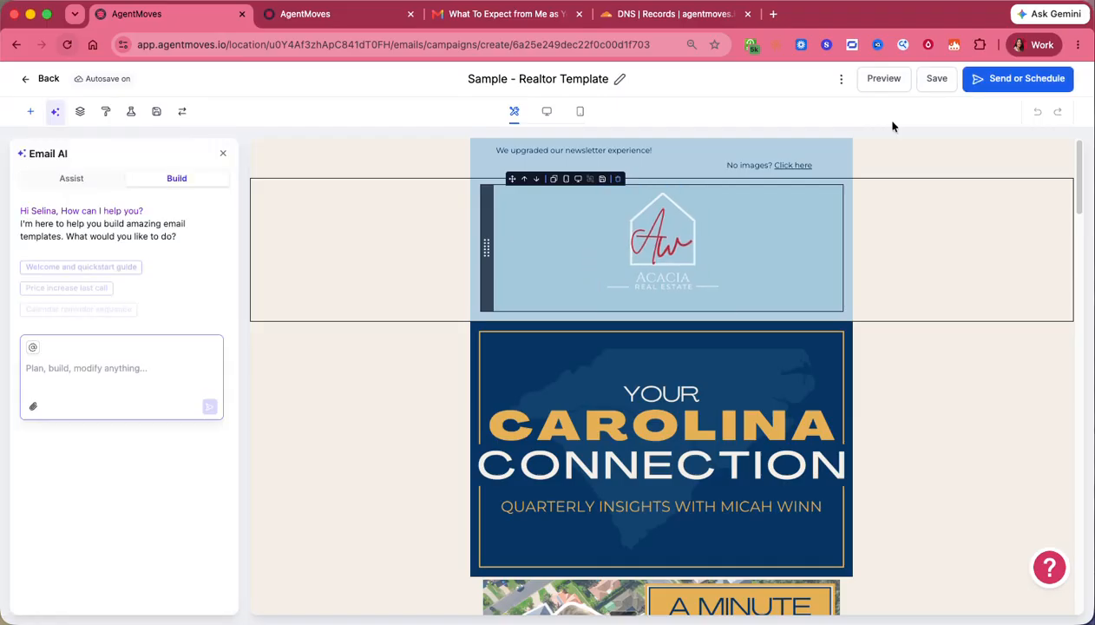
{"action": "left_click", "coordinate": [990, 78]}
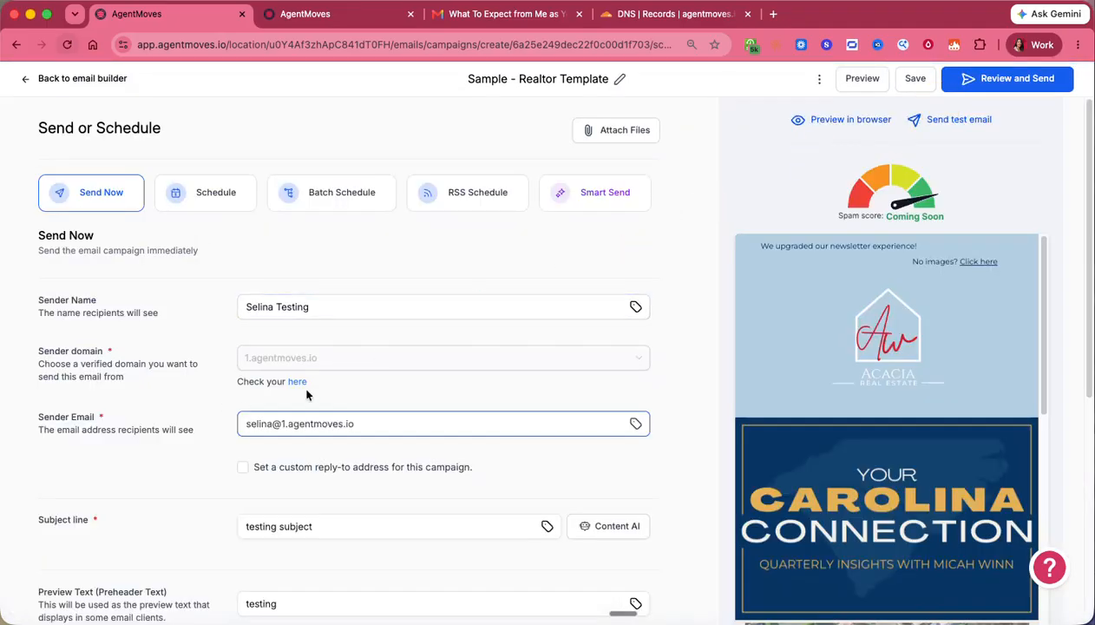
{"action": "scroll", "coordinate": [347, 460], "scroll_direction": "down", "scroll_amount": 5}
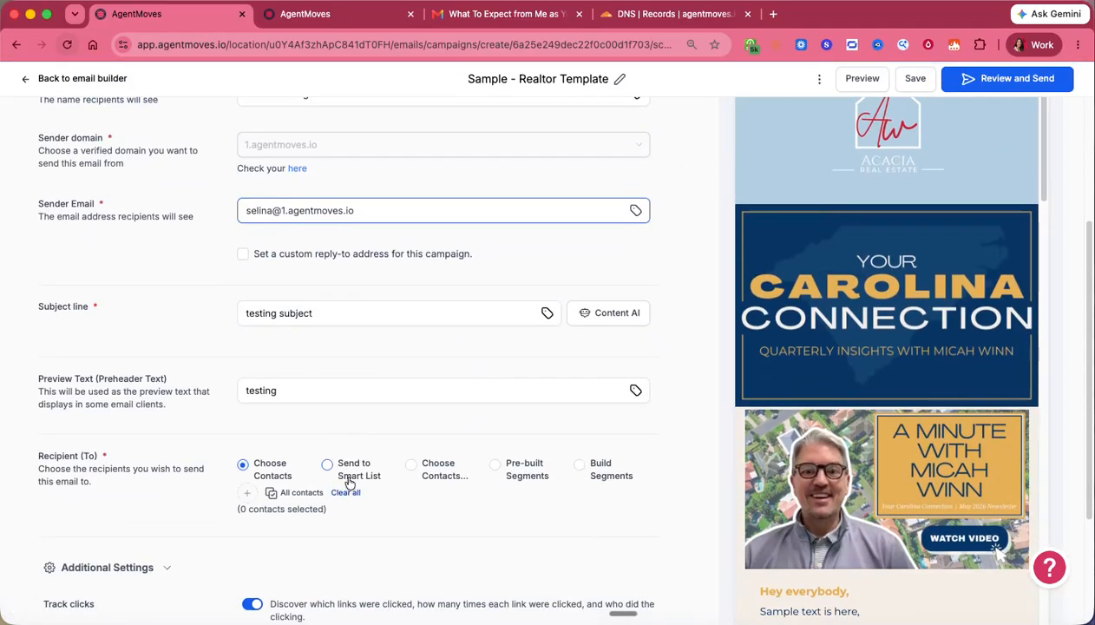
{"action": "scroll", "coordinate": [329, 347], "scroll_direction": "up", "scroll_amount": 3}
{"action": "scroll", "coordinate": [329, 356], "scroll_direction": "down", "scroll_amount": 2}
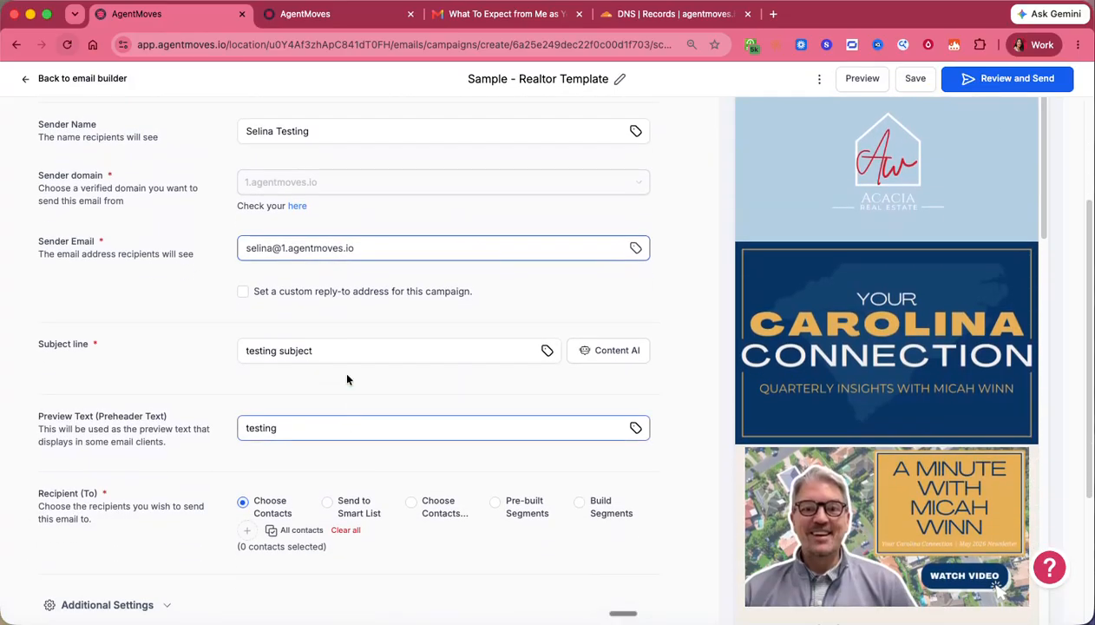
{"action": "left_click_drag", "start_coordinate": [283, 248], "coordinate": [362, 248]}
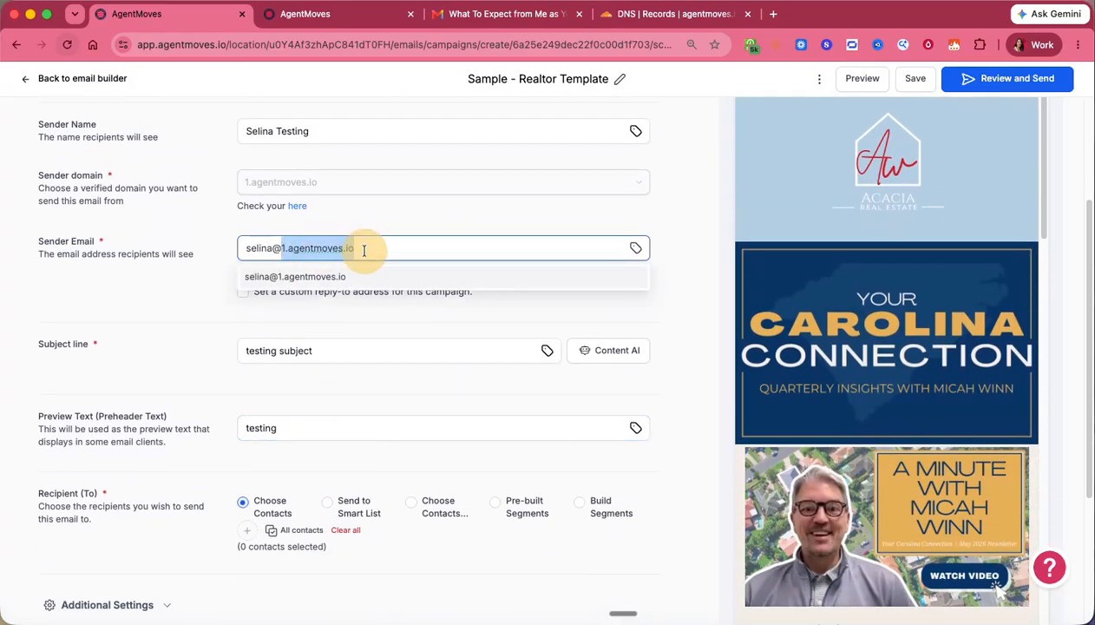
{"action": "left_click", "coordinate": [208, 297]}
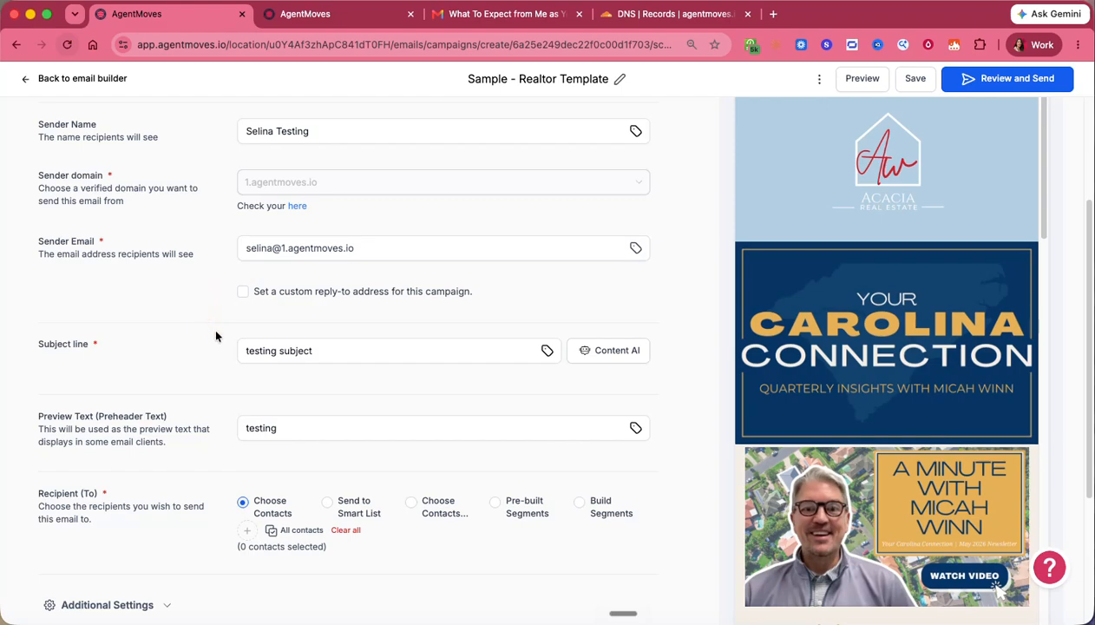
- Set the recipients to Send to Smart List
{"action": "scroll", "coordinate": [216, 336], "scroll_direction": "down", "scroll_amount": 3}
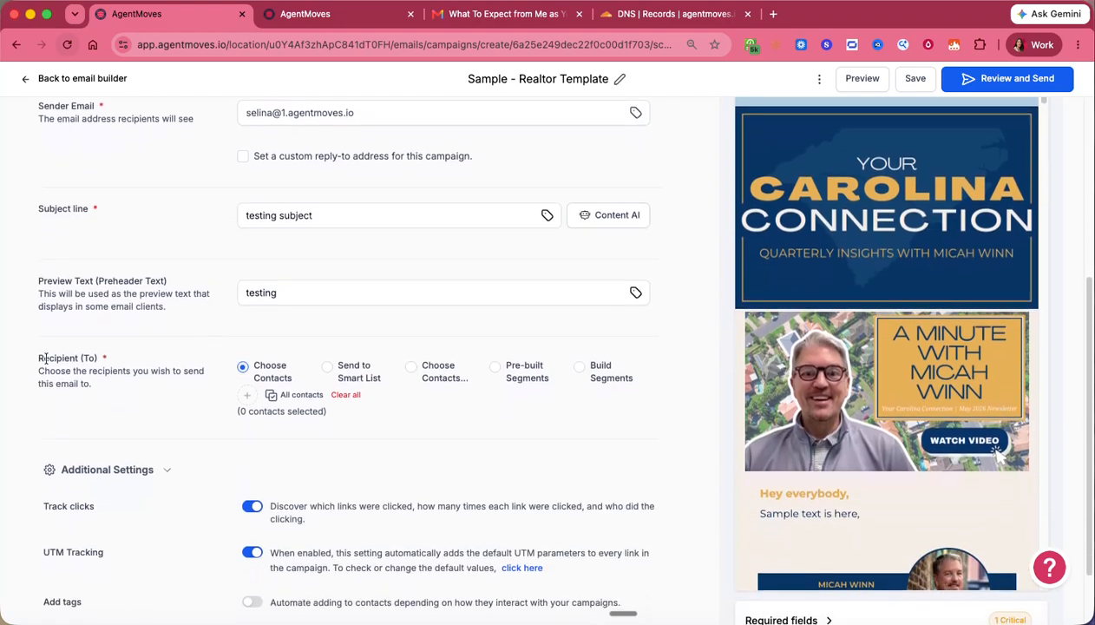
{"action": "left_click_drag", "start_coordinate": [46, 358], "coordinate": [158, 382]}
{"action": "left_click", "coordinate": [165, 391]}
{"action": "left_click", "coordinate": [346, 374]}
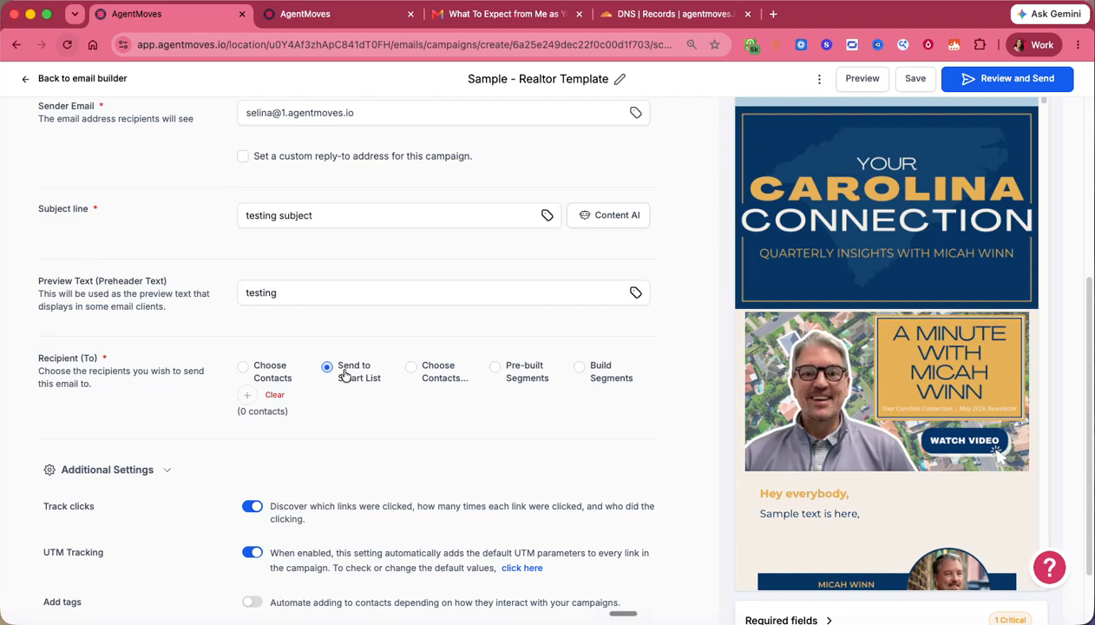
- Pick HOT Leads as the smart list for recipients
{"action": "left_click", "coordinate": [332, 379]}
{"action": "left_click", "coordinate": [251, 397]}
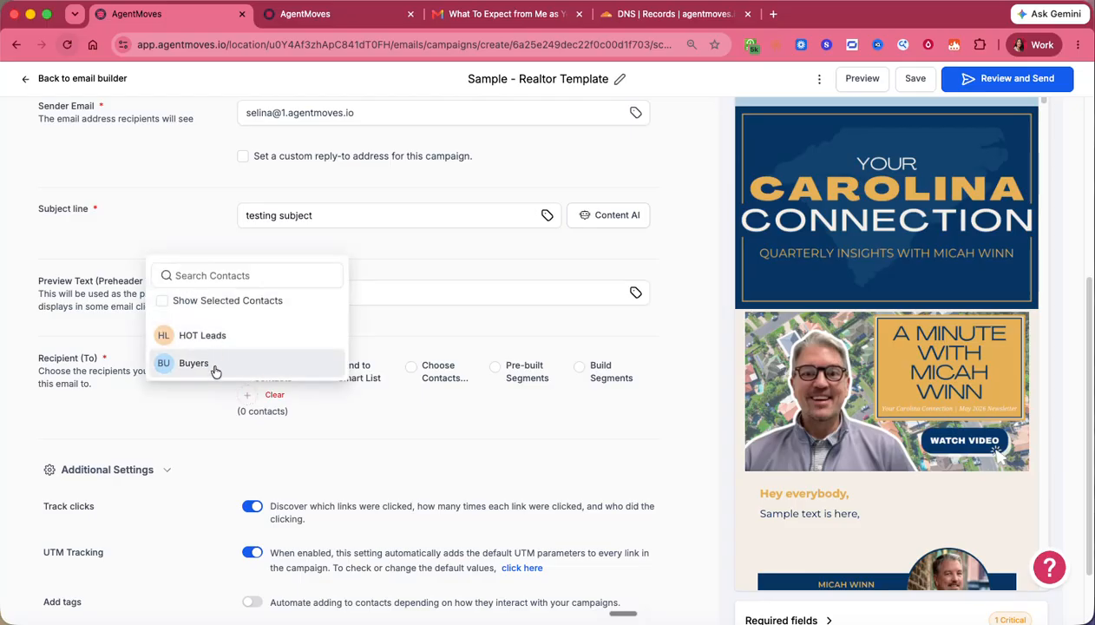
{"action": "left_click", "coordinate": [213, 337]}
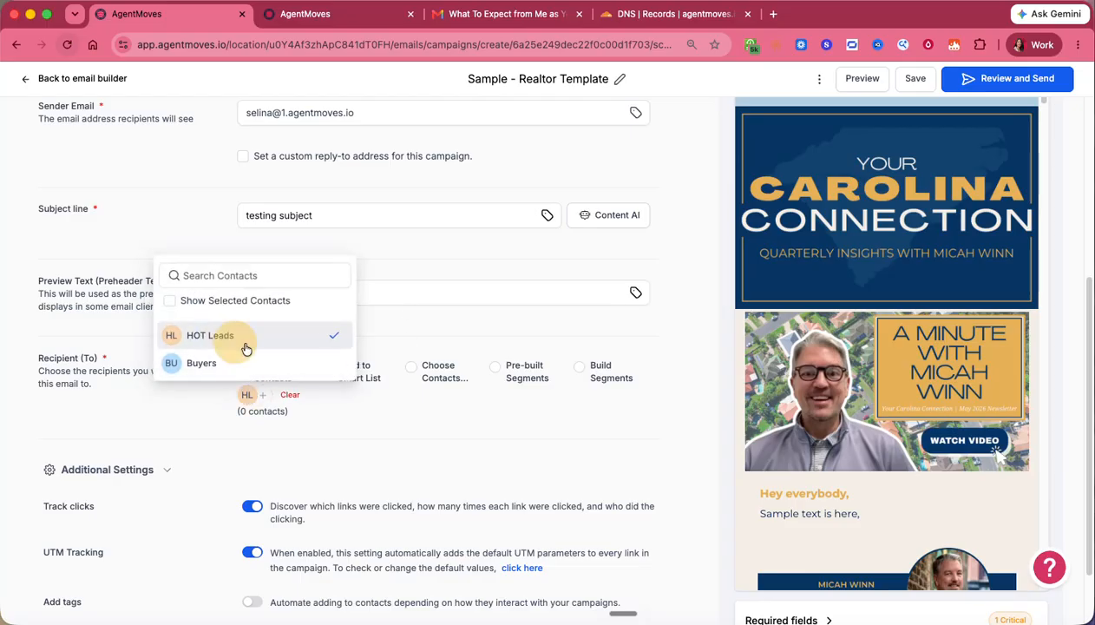
{"action": "left_click", "coordinate": [395, 407]}
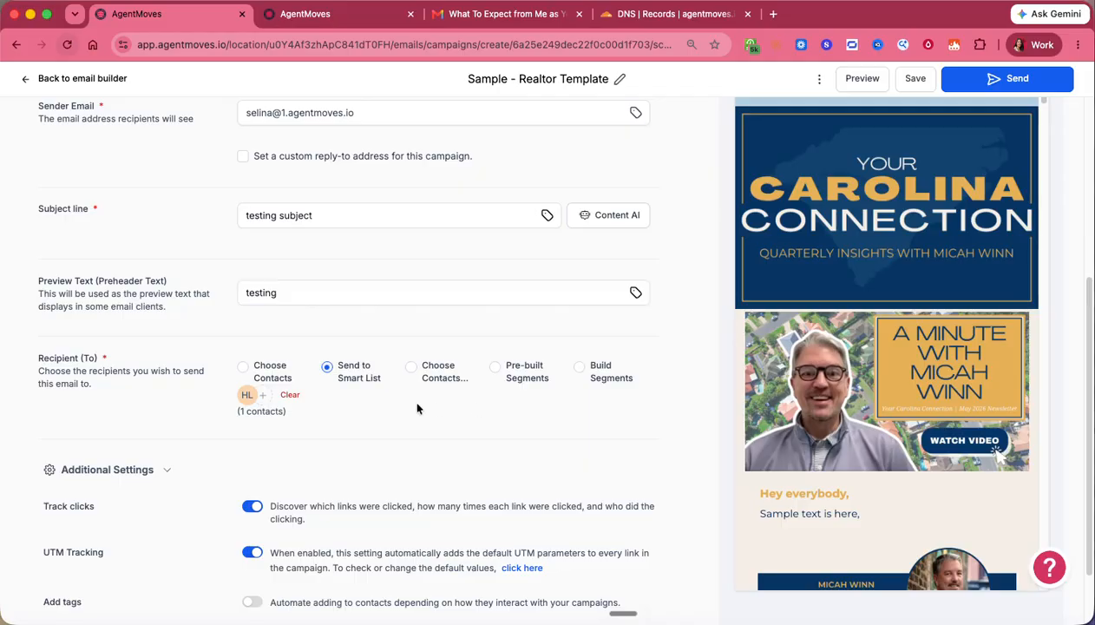
{"action": "scroll", "coordinate": [412, 403], "scroll_direction": "up", "scroll_amount": 5}
{"action": "scroll", "coordinate": [416, 409], "scroll_direction": "down", "scroll_amount": 5}
- Switch recipients to contact selection and tick the a&w contact
{"action": "left_click", "coordinate": [433, 289]}
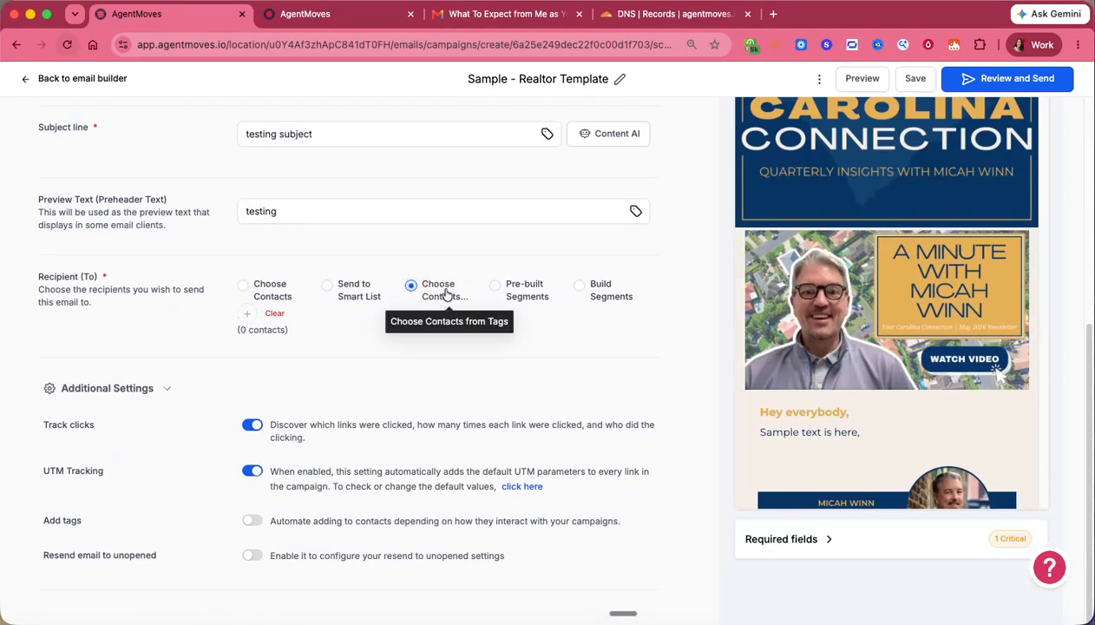
{"action": "left_click", "coordinate": [247, 314]}
{"action": "scroll", "coordinate": [264, 486], "scroll_direction": "down", "scroll_amount": 10}
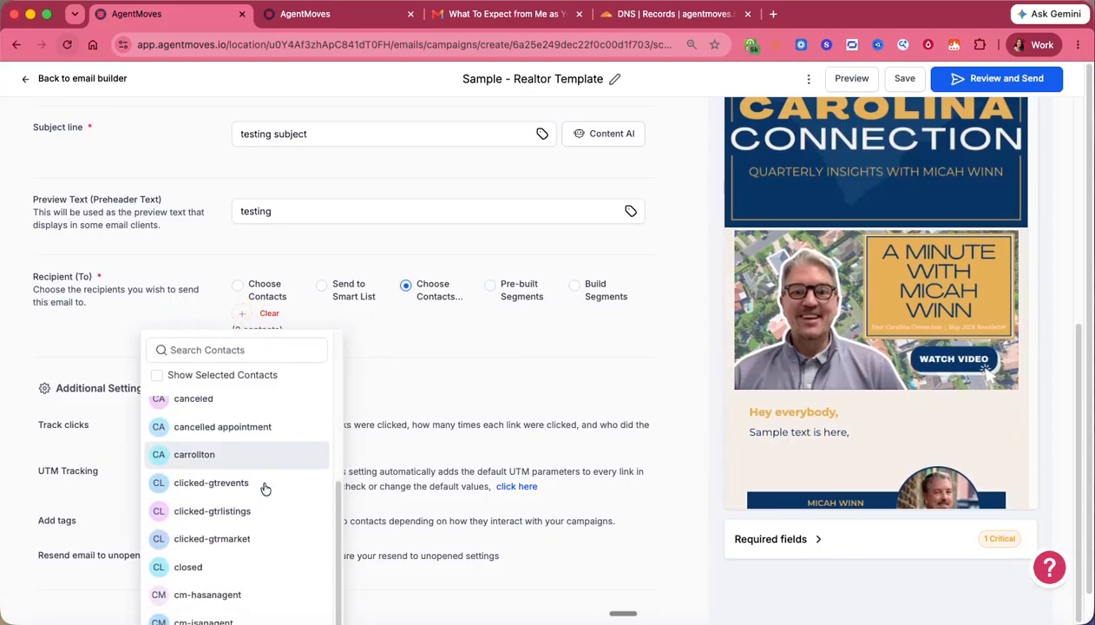
{"action": "scroll", "coordinate": [263, 486], "scroll_direction": "up", "scroll_amount": 10}
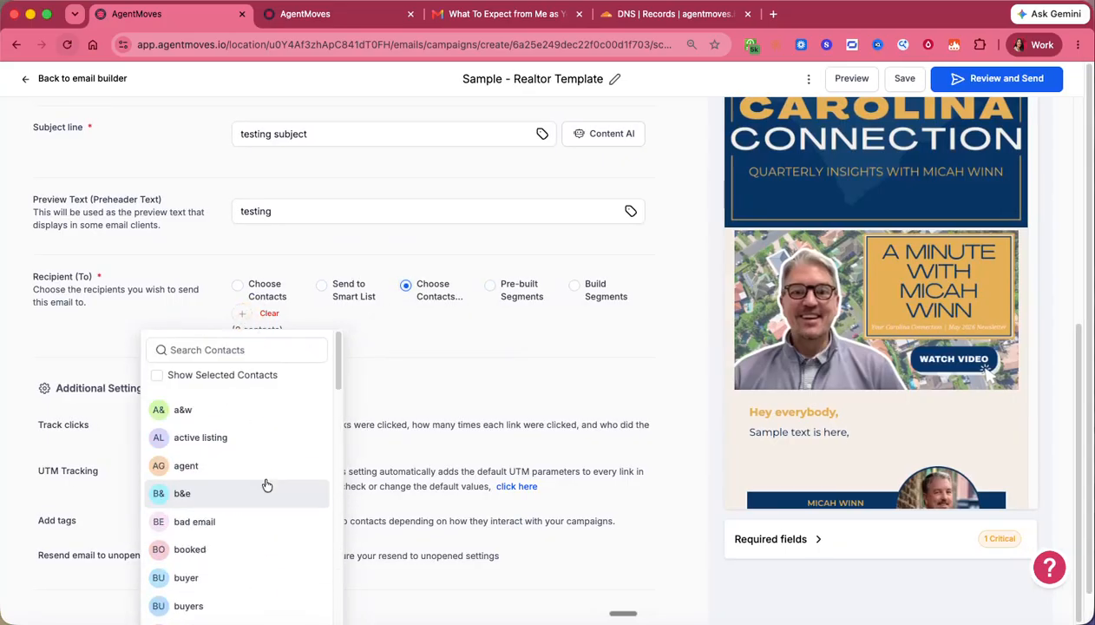
{"action": "left_click", "coordinate": [179, 409]}
{"action": "left_click", "coordinate": [489, 321]}
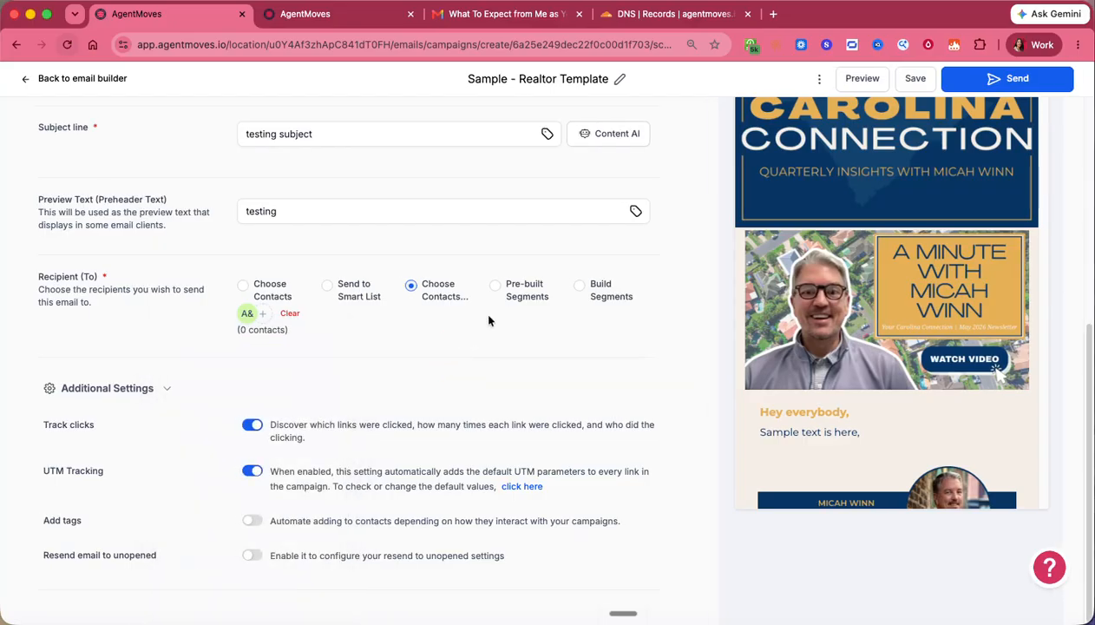
- Try Pre-built Segments and Build Segments, then return to Send to Smart List and review the resend option
{"action": "left_click", "coordinate": [520, 293]}
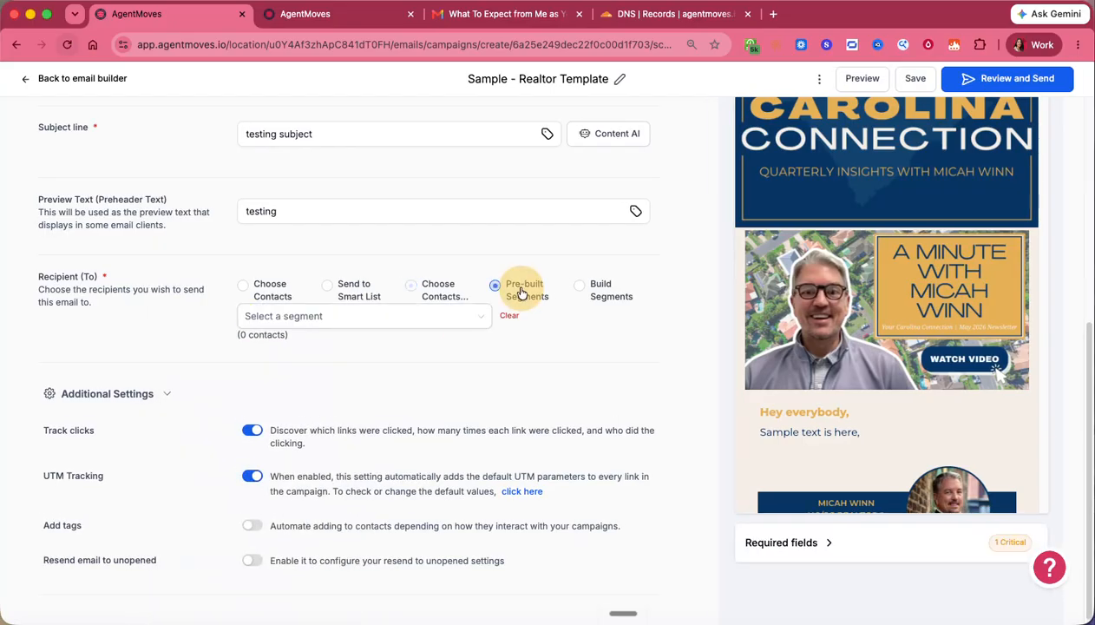
{"action": "left_click", "coordinate": [472, 315]}
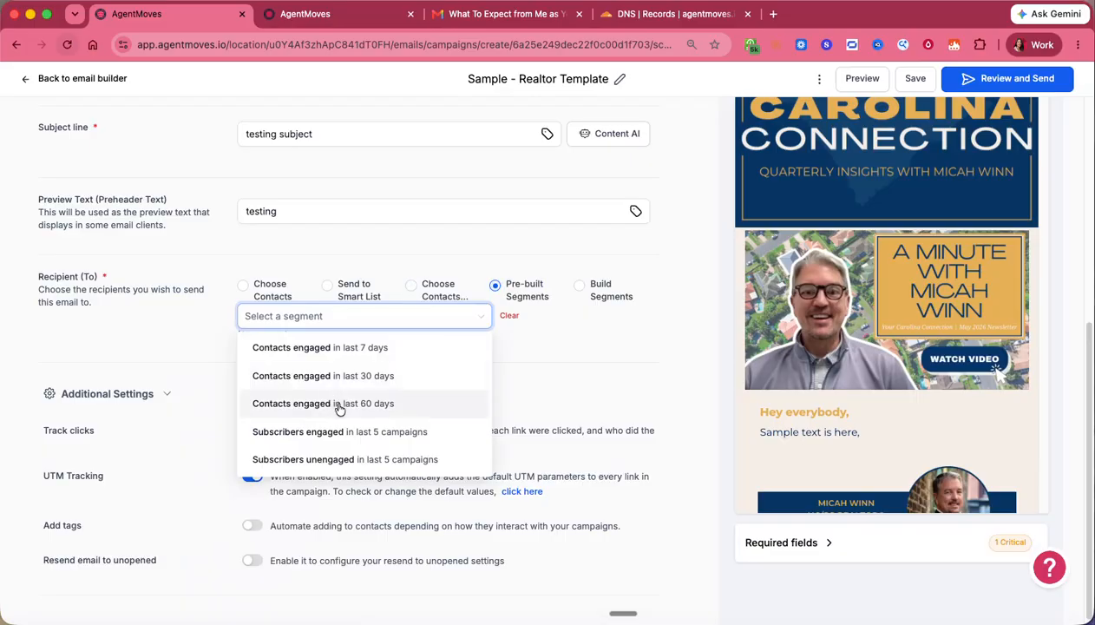
{"action": "left_click", "coordinate": [578, 286]}
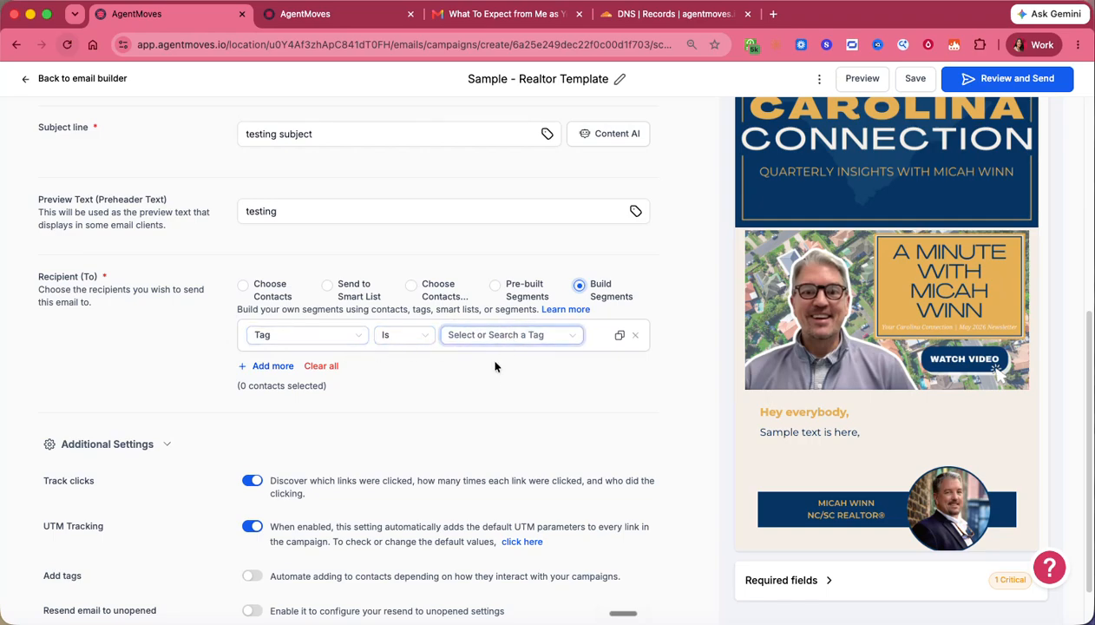
{"action": "left_click", "coordinate": [595, 349]}
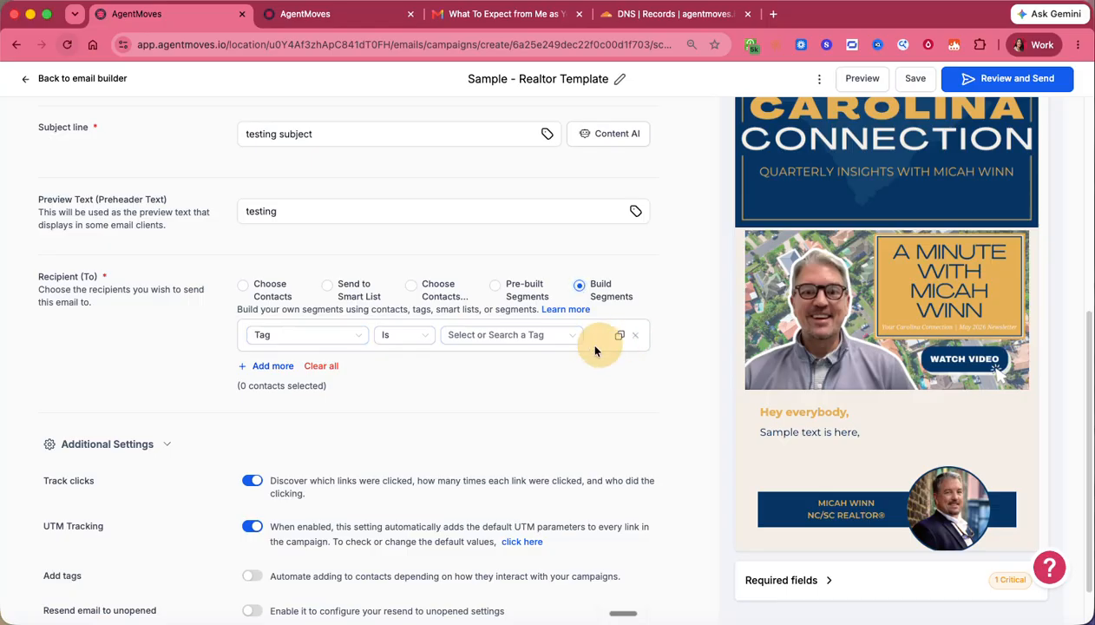
{"action": "left_click", "coordinate": [356, 298]}
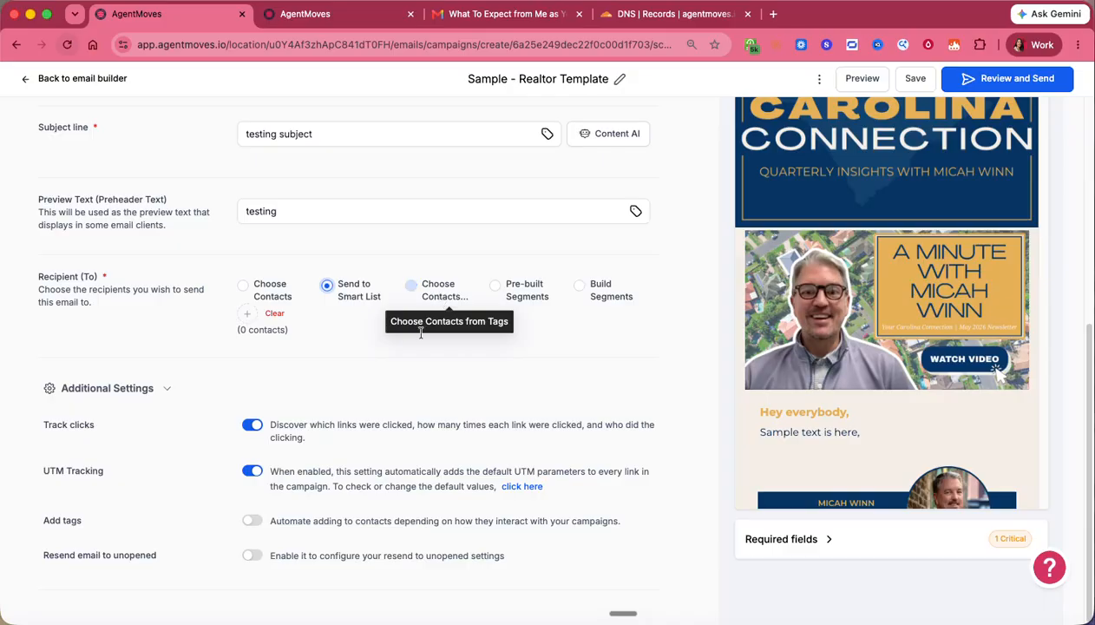
{"action": "scroll", "coordinate": [525, 383], "scroll_direction": "up", "scroll_amount": 5}
{"action": "scroll", "coordinate": [536, 385], "scroll_direction": "down", "scroll_amount": 5}
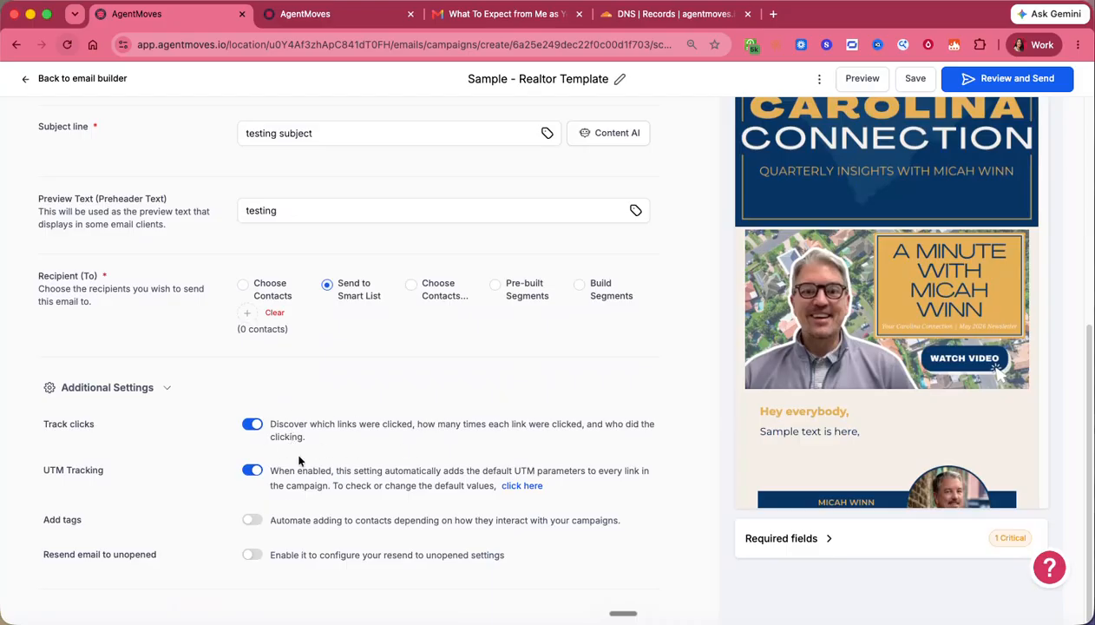
{"action": "triple_click", "coordinate": [73, 554]}
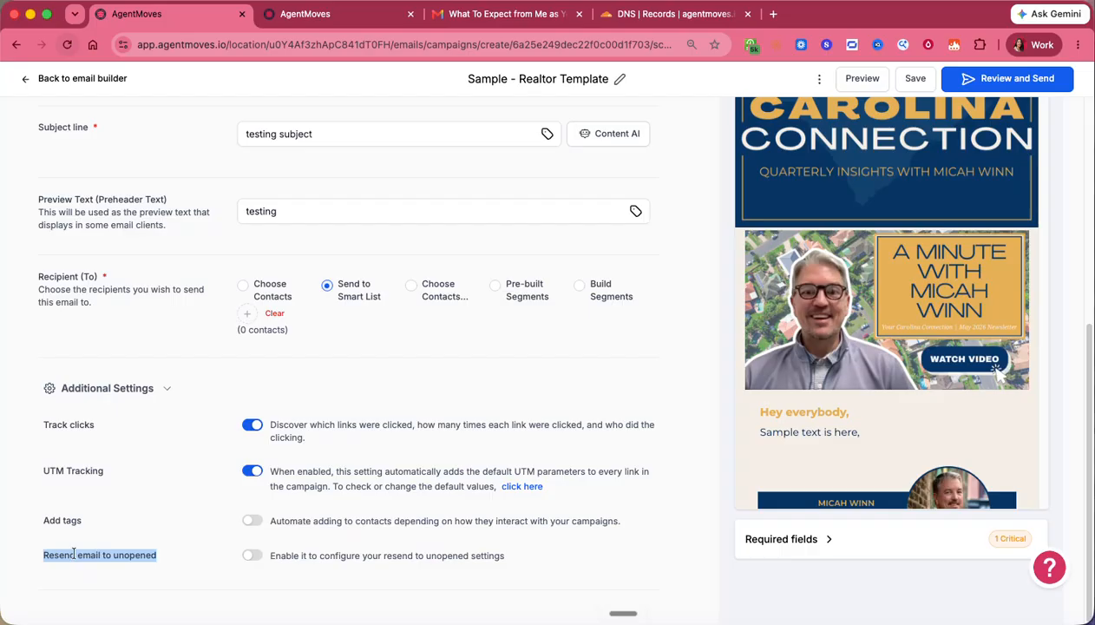
- Switch recipients to Choose Contacts and turn on resend to unopened with a 12-hour delay
{"action": "scroll", "coordinate": [364, 369], "scroll_direction": "up", "scroll_amount": 5}
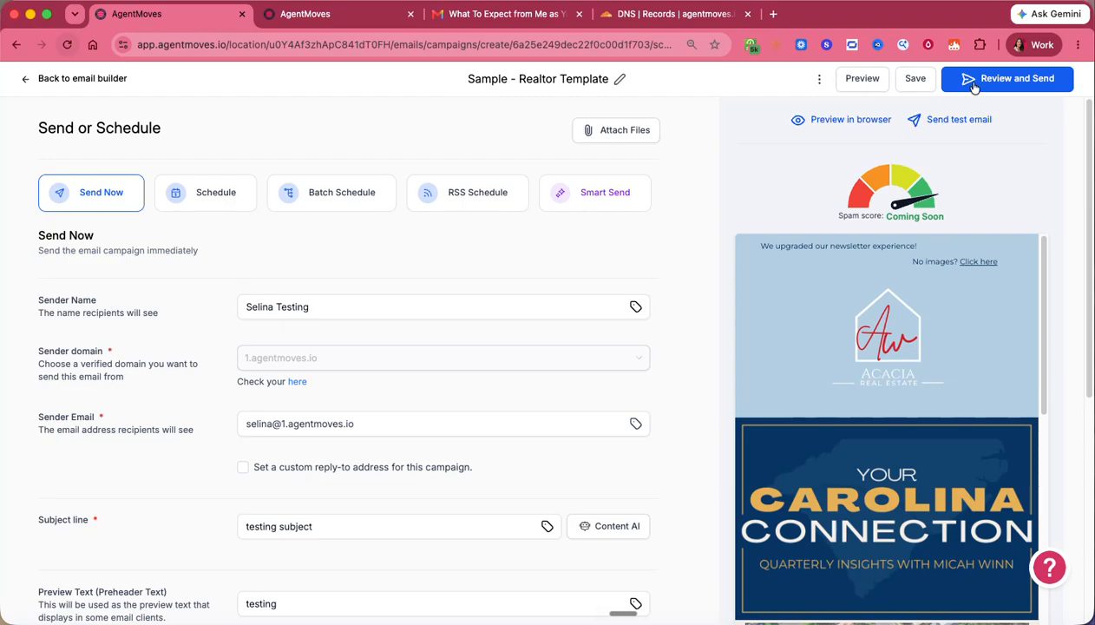
{"action": "scroll", "coordinate": [409, 408], "scroll_direction": "down", "scroll_amount": 5}
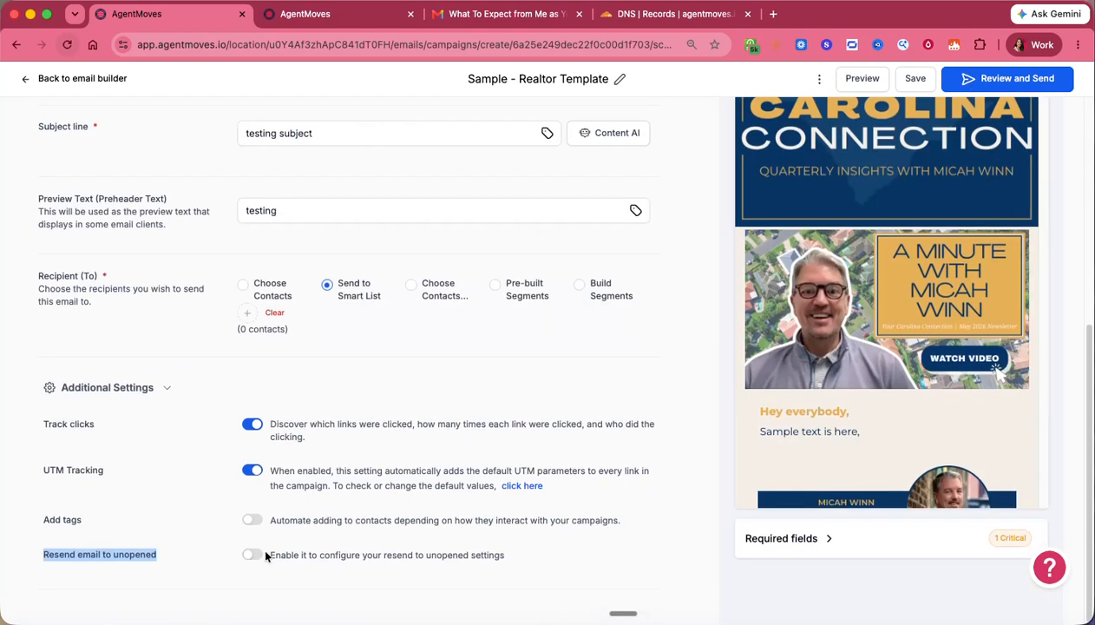
{"action": "left_click", "coordinate": [244, 287]}
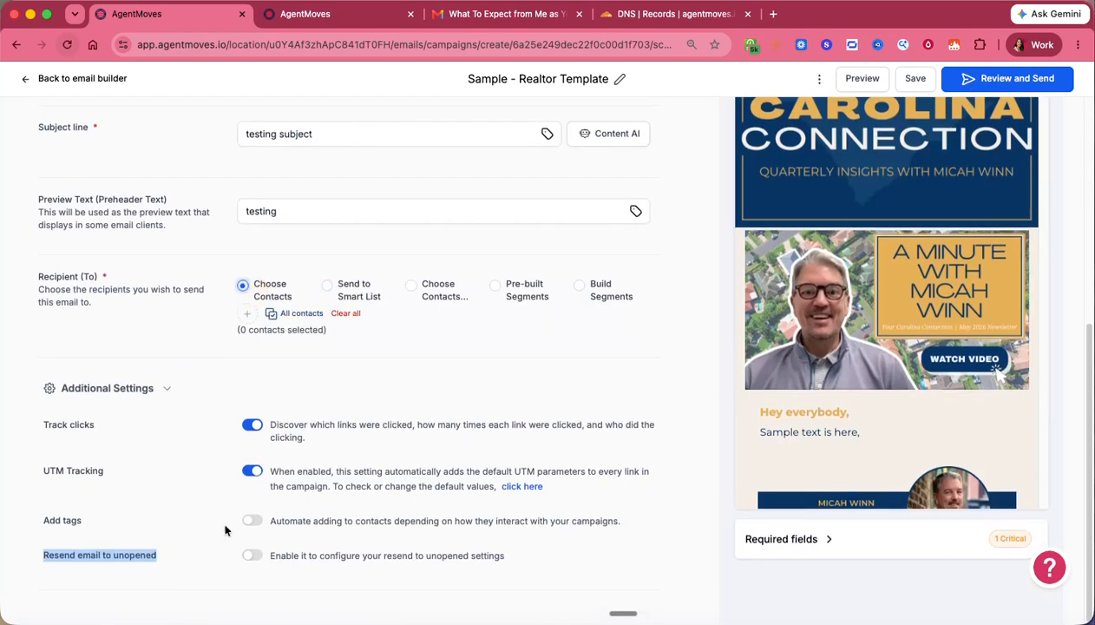
{"action": "left_click", "coordinate": [251, 556]}
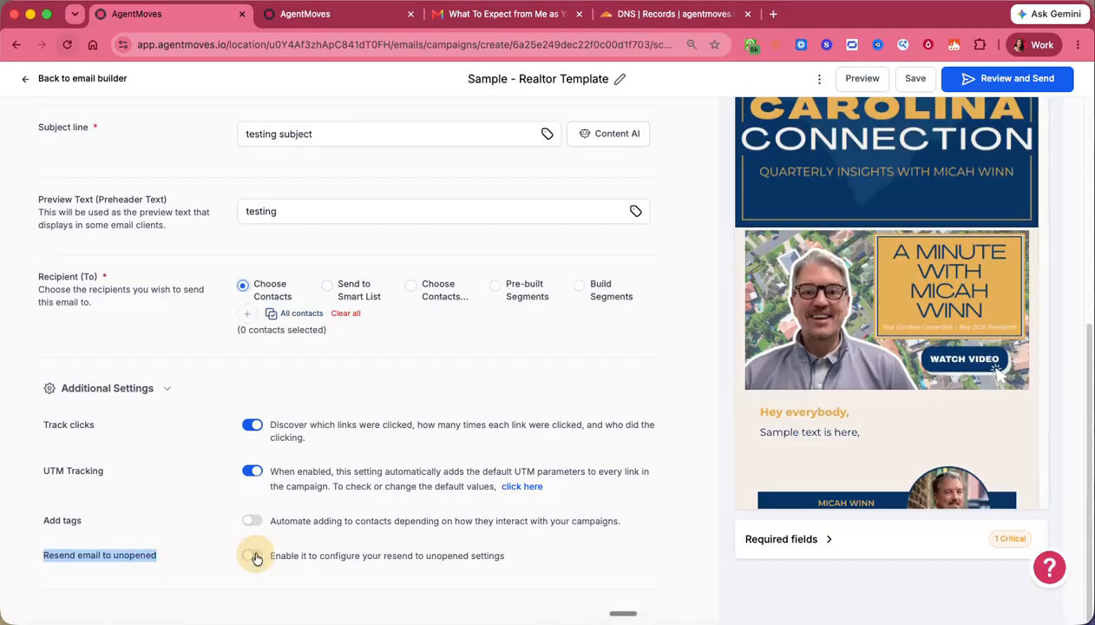
{"action": "scroll", "coordinate": [287, 485], "scroll_direction": "down", "scroll_amount": 2}
{"action": "left_click", "coordinate": [417, 437]}
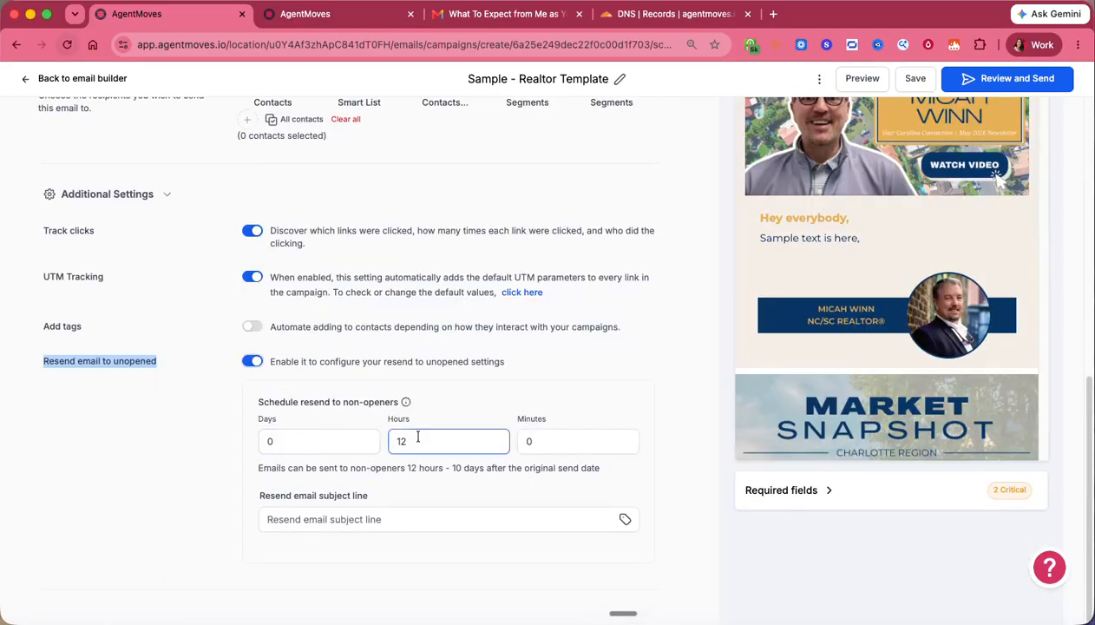
{"action": "left_click_drag", "start_coordinate": [418, 436], "coordinate": [382, 431]}
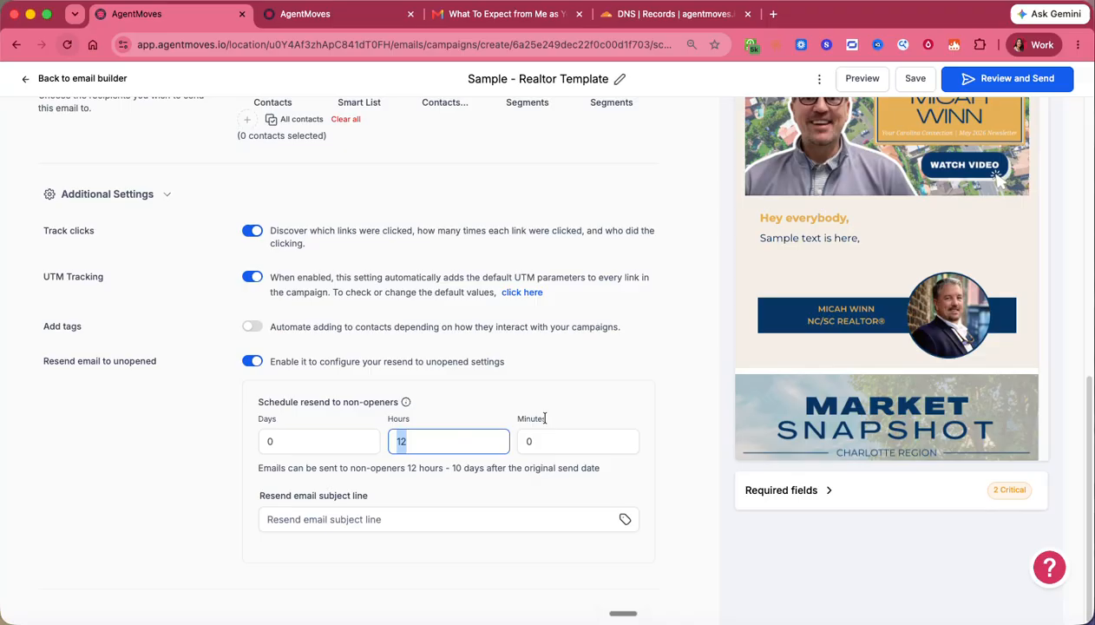
{"action": "left_click", "coordinate": [553, 468]}
- Check the resend email subject field, then go back to the email builder
{"action": "left_click", "coordinate": [431, 517]}
{"action": "left_click", "coordinate": [599, 497]}
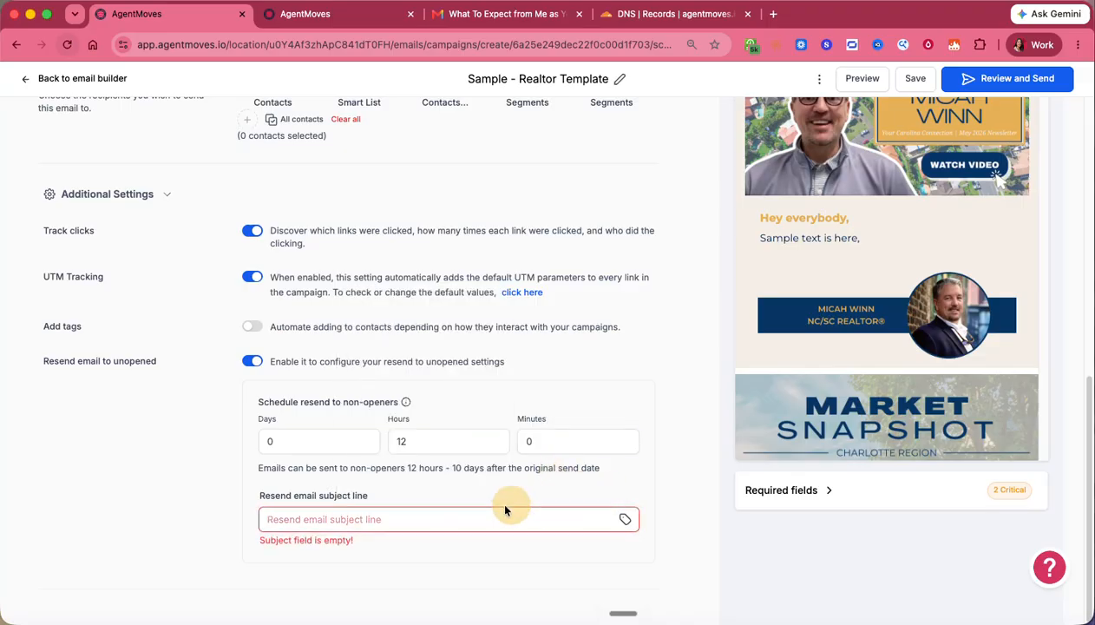
{"action": "left_click", "coordinate": [480, 513]}
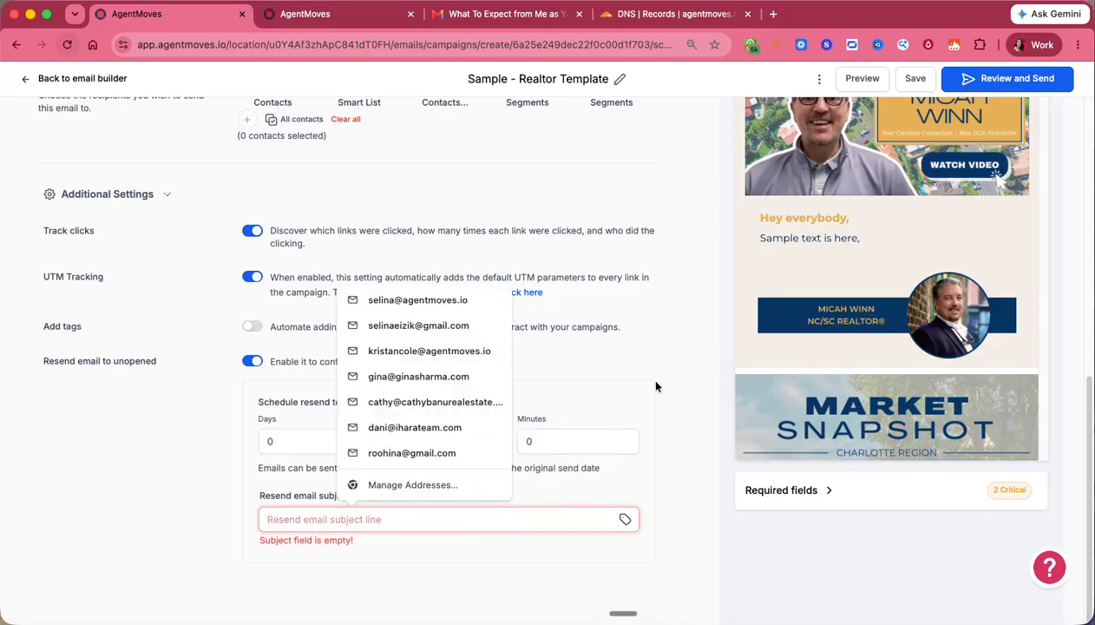
{"action": "scroll", "coordinate": [657, 387], "scroll_direction": "up", "scroll_amount": 7}
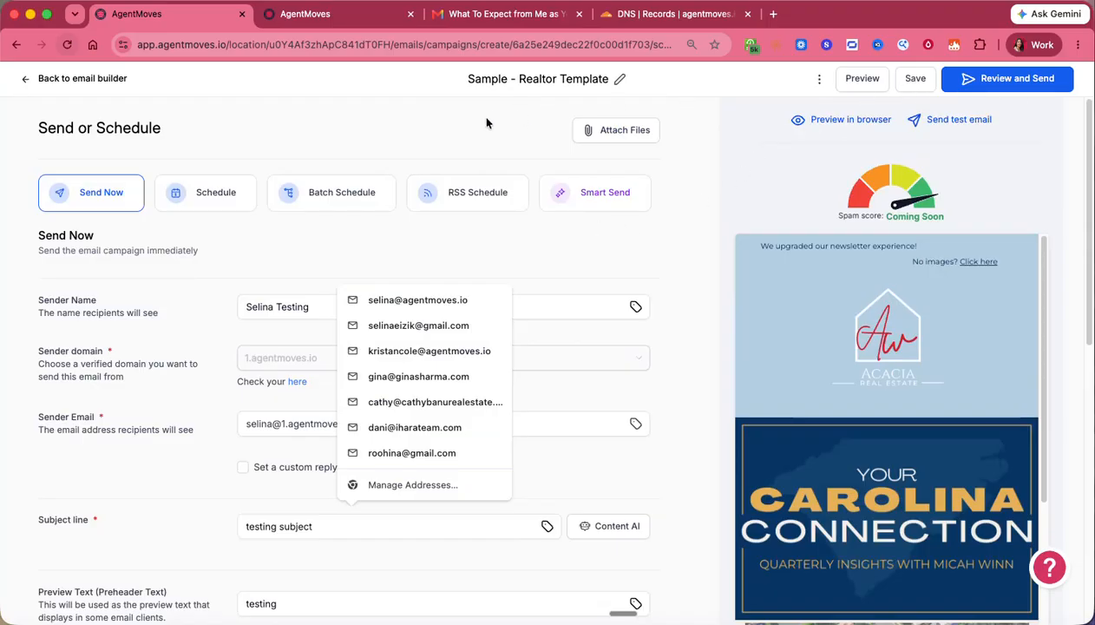
{"action": "left_click", "coordinate": [101, 83]}
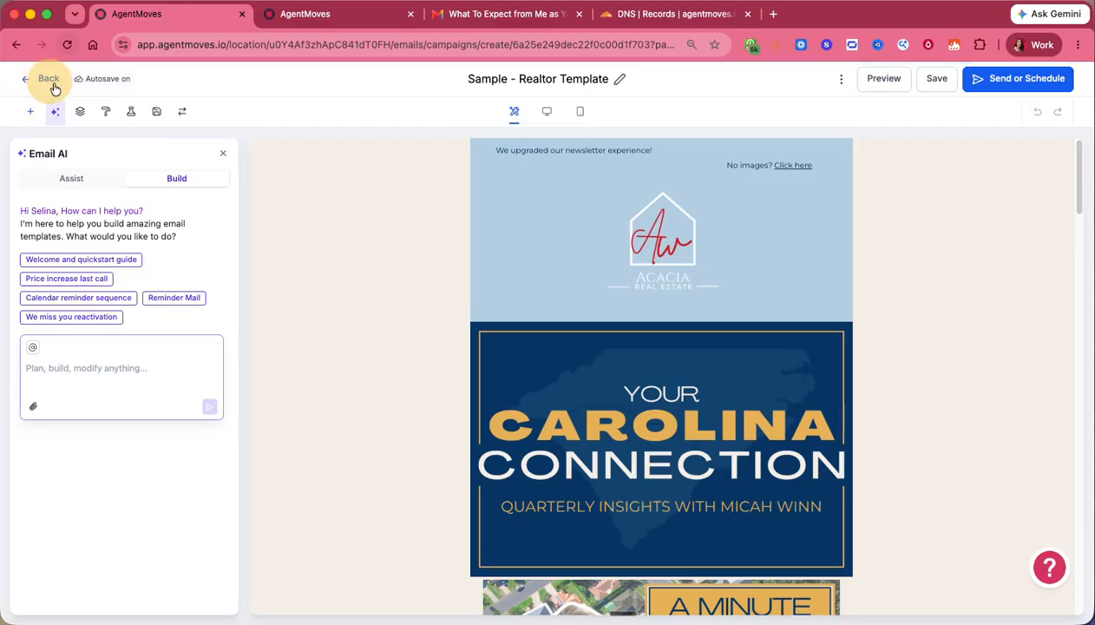
- Leave the email builder for the Email Campaigns list, where Sample - Realtor Template remains a draft
{"action": "left_click", "coordinate": [50, 82]}
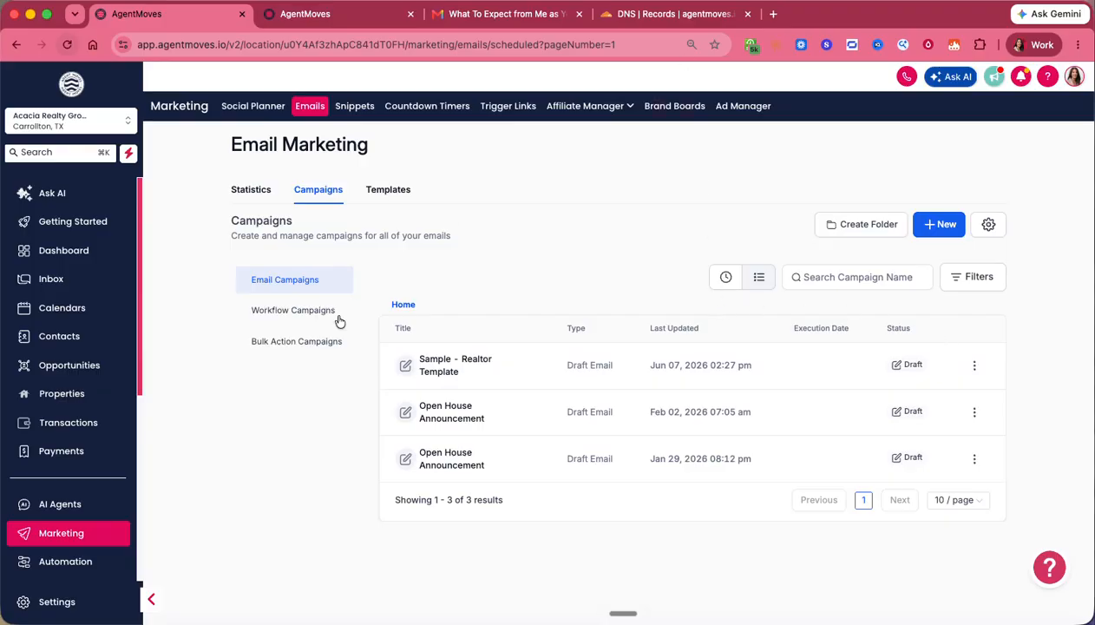
{"action": "scroll", "coordinate": [93, 436], "scroll_direction": "down", "scroll_amount": 4}
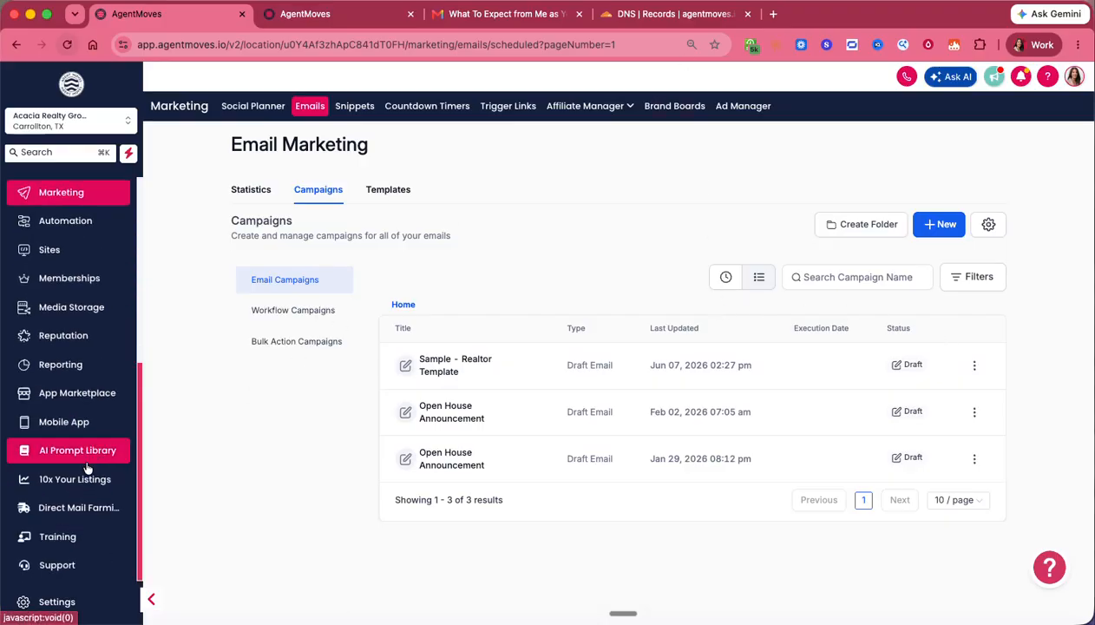
- Open the Support Help Center from Training, then view and leave the Boost Email Deliverability article
{"action": "left_click", "coordinate": [66, 541]}
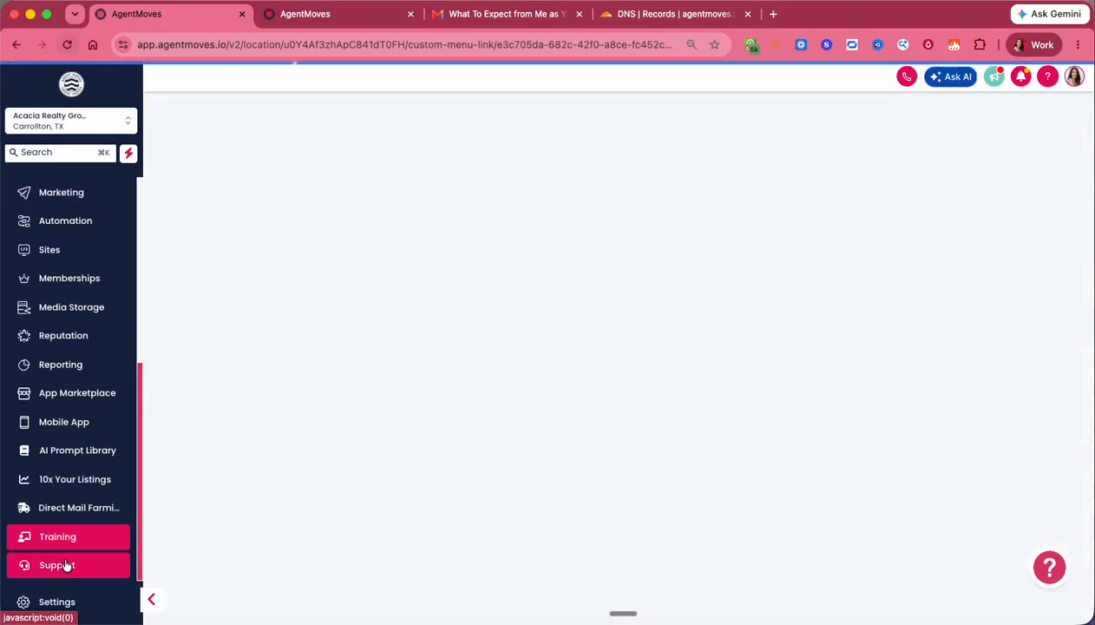
{"action": "left_click", "coordinate": [71, 565]}
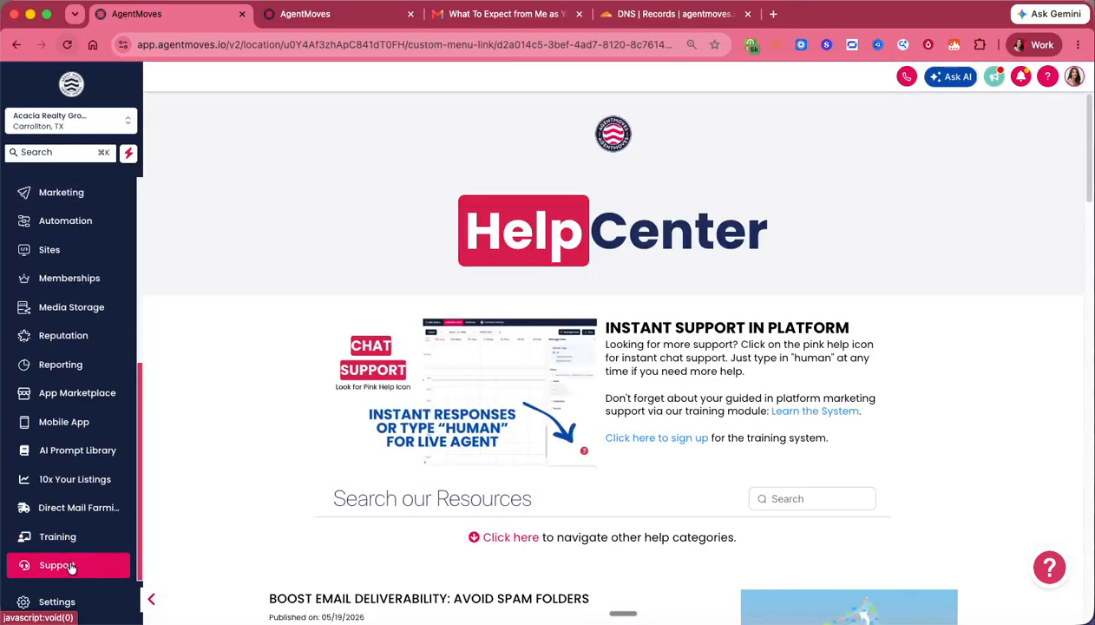
{"action": "scroll", "coordinate": [752, 356], "scroll_direction": "down", "scroll_amount": 3}
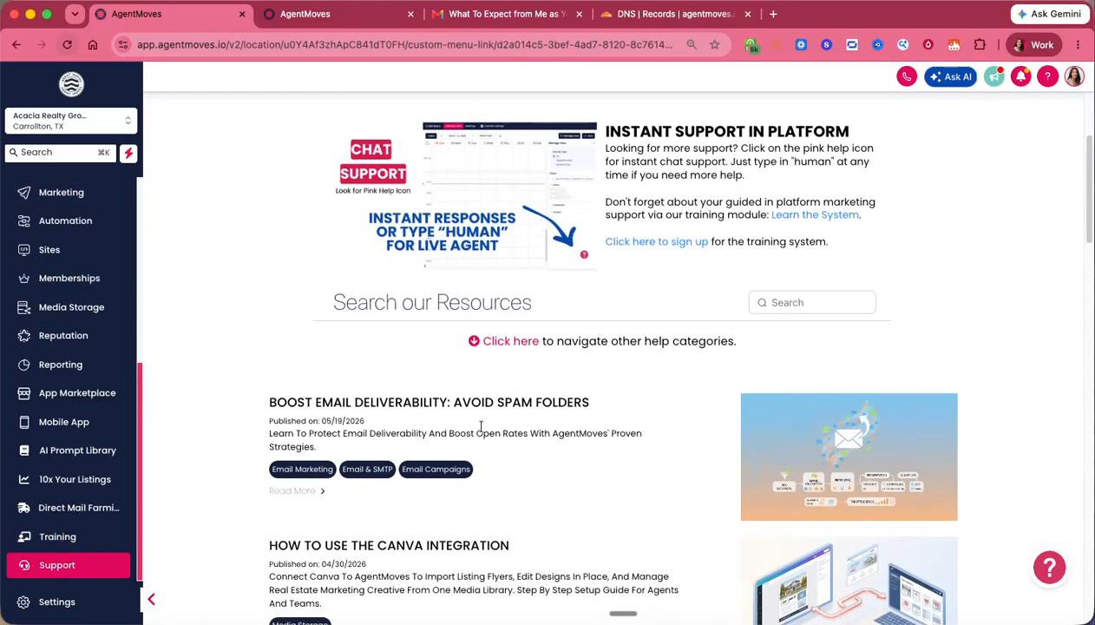
{"action": "left_click", "coordinate": [323, 406]}
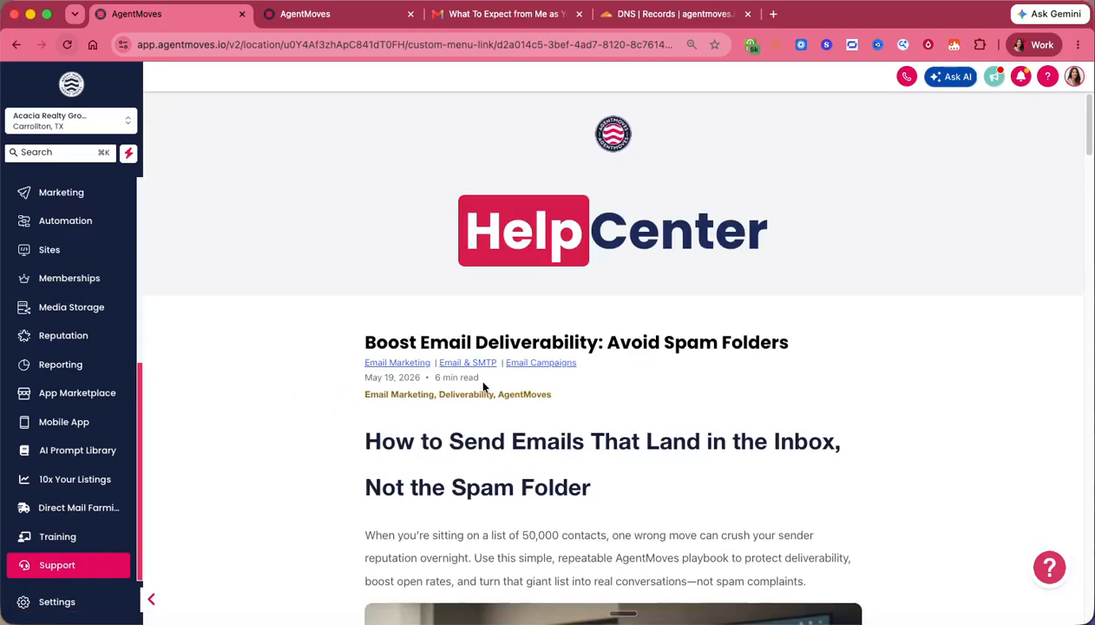
{"action": "left_click", "coordinate": [16, 44]}
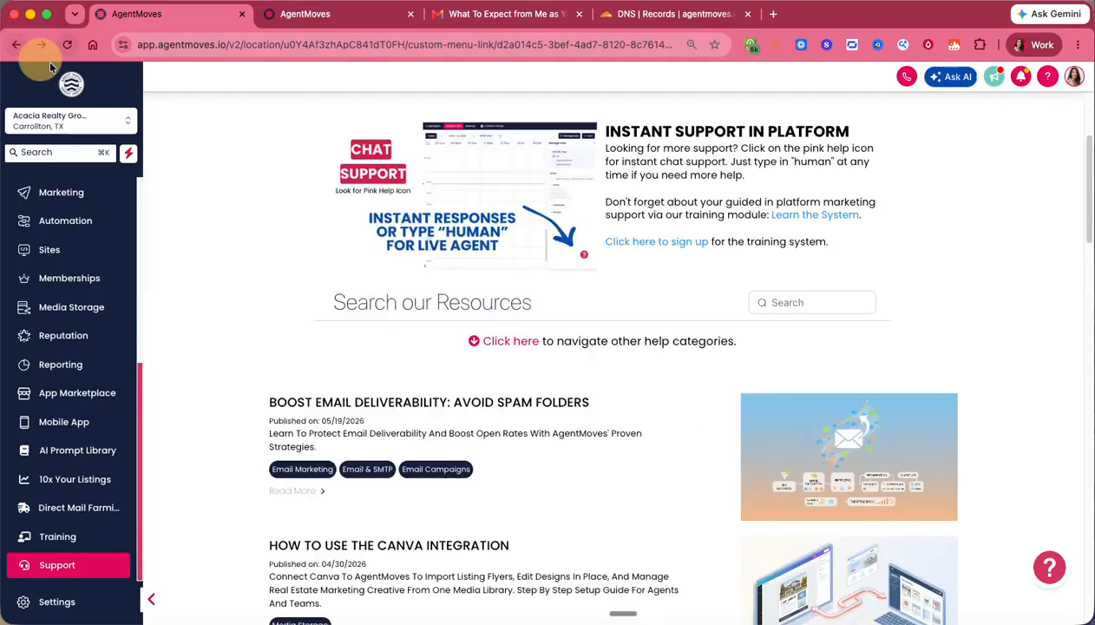
- Search the help resources for 'email' and browse the SOPs & Help Guides categories
{"action": "left_click", "coordinate": [791, 300]}
{"action": "type", "text": "email"}
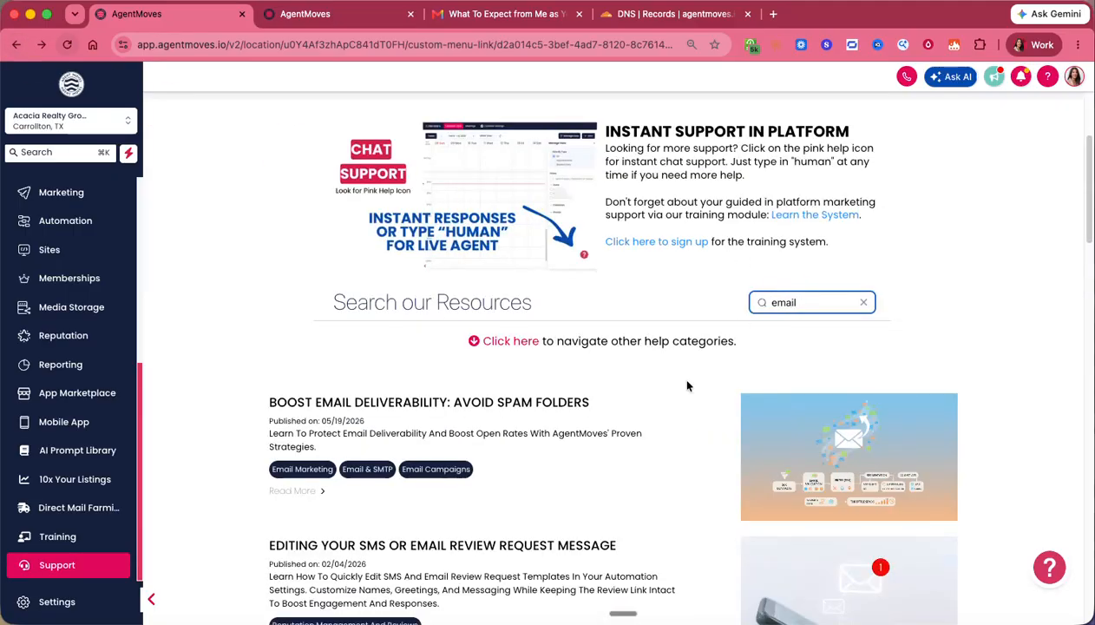
{"action": "scroll", "coordinate": [643, 460], "scroll_direction": "down", "scroll_amount": 10}
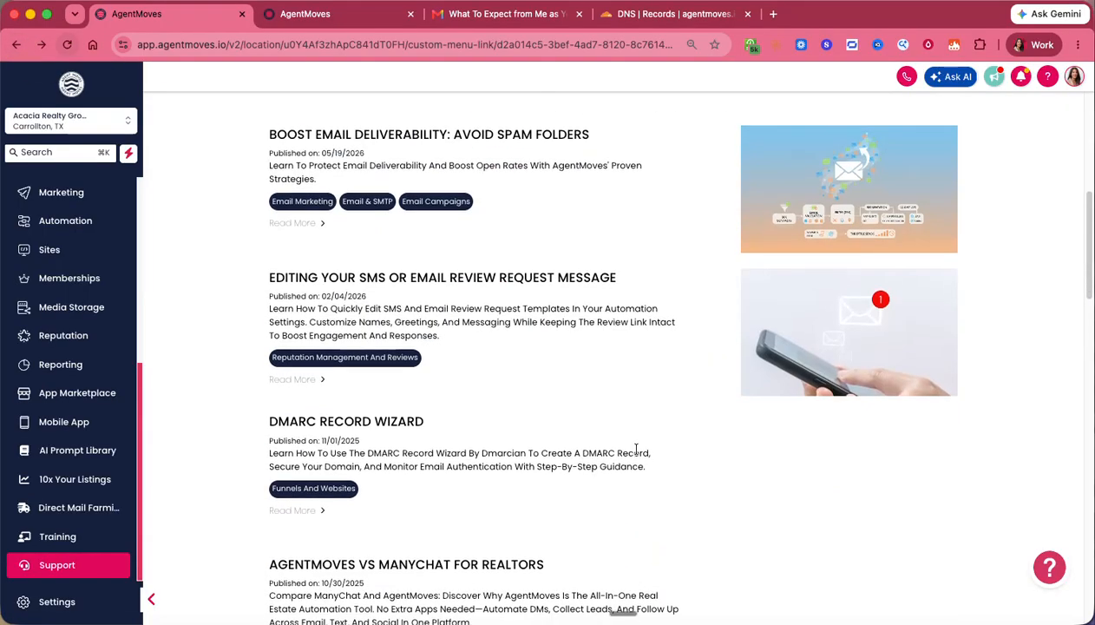
{"action": "scroll", "coordinate": [713, 451], "scroll_direction": "down", "scroll_amount": 8}
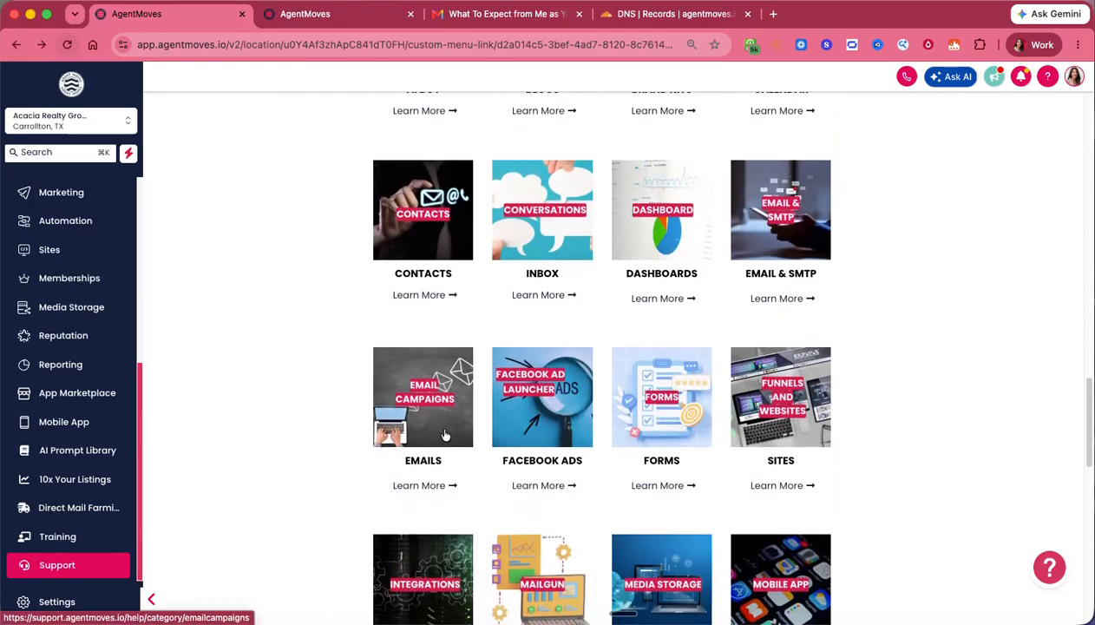
{"action": "scroll", "coordinate": [440, 438], "scroll_direction": "down", "scroll_amount": 5}
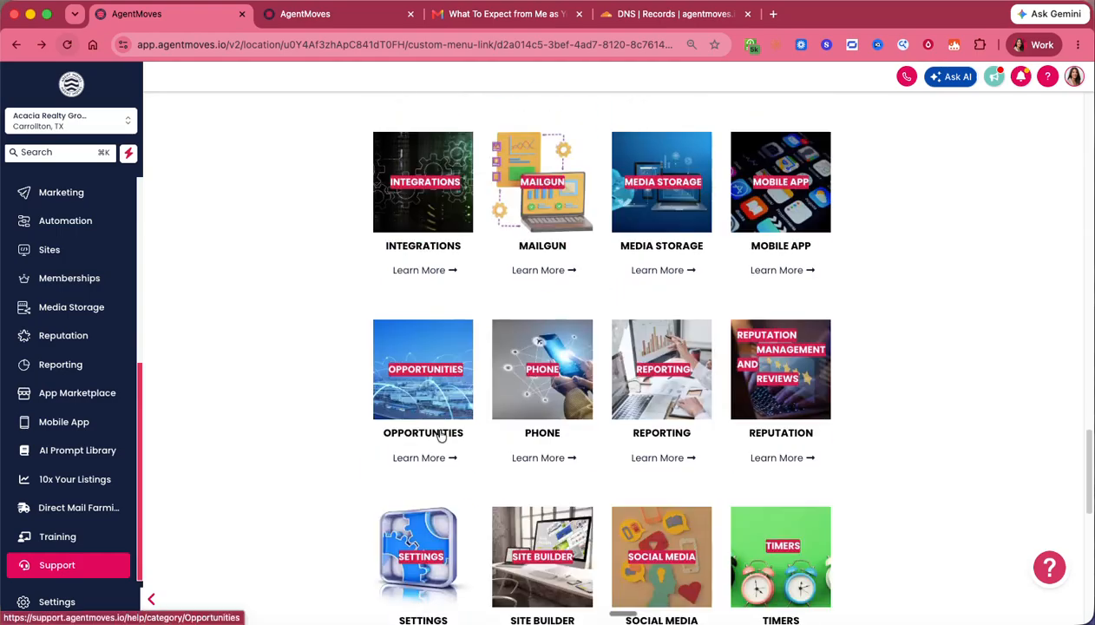
{"action": "scroll", "coordinate": [767, 503], "scroll_direction": "up", "scroll_amount": 15}
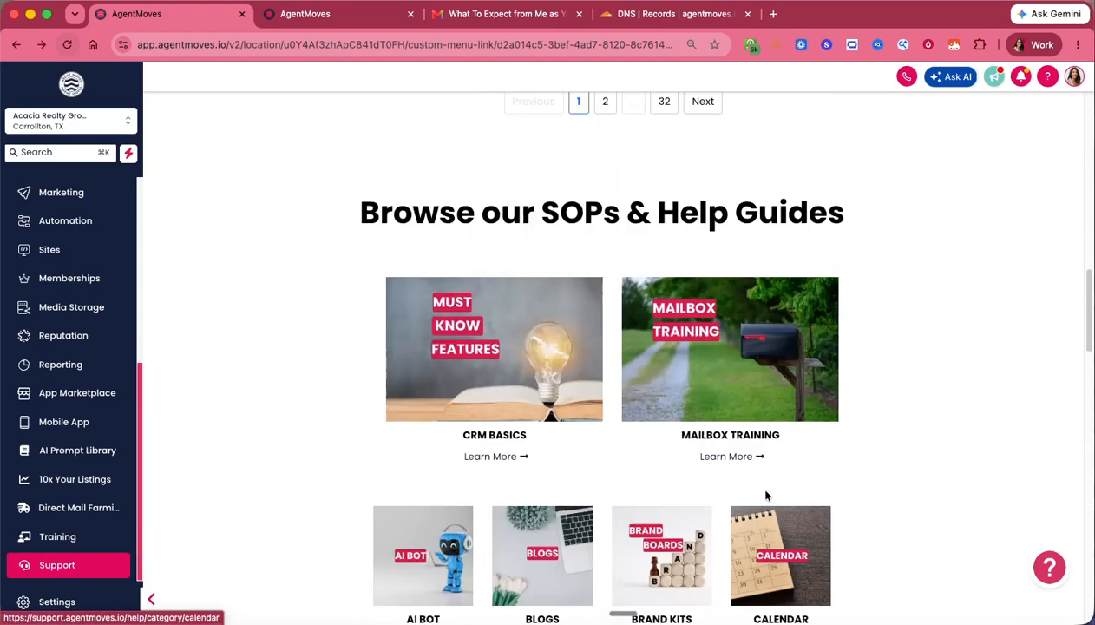